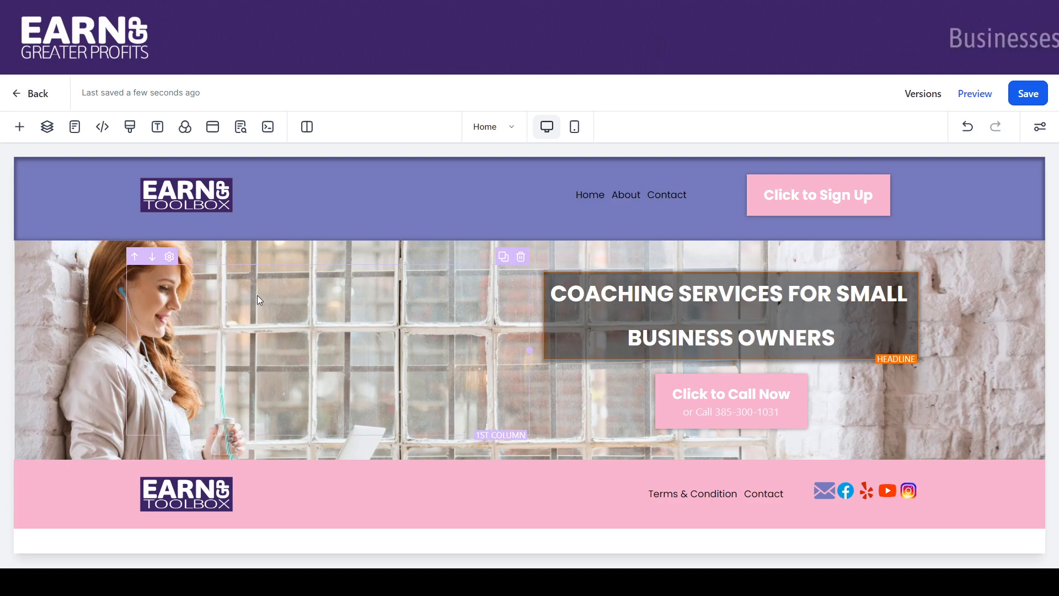
Preview the page in the mobile layout, then switch the canvas back to desktop
left_click(574, 128)
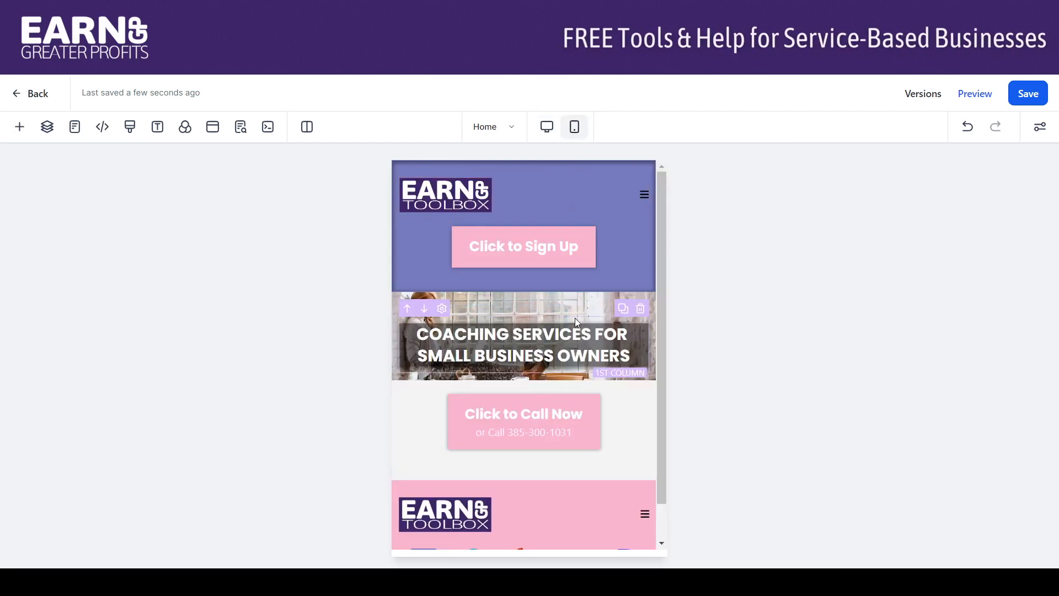
mouse_move(660, 294)
left_mouse_down()
mouse_move(661, 318)
mouse_move(658, 280)
left_mouse_up()
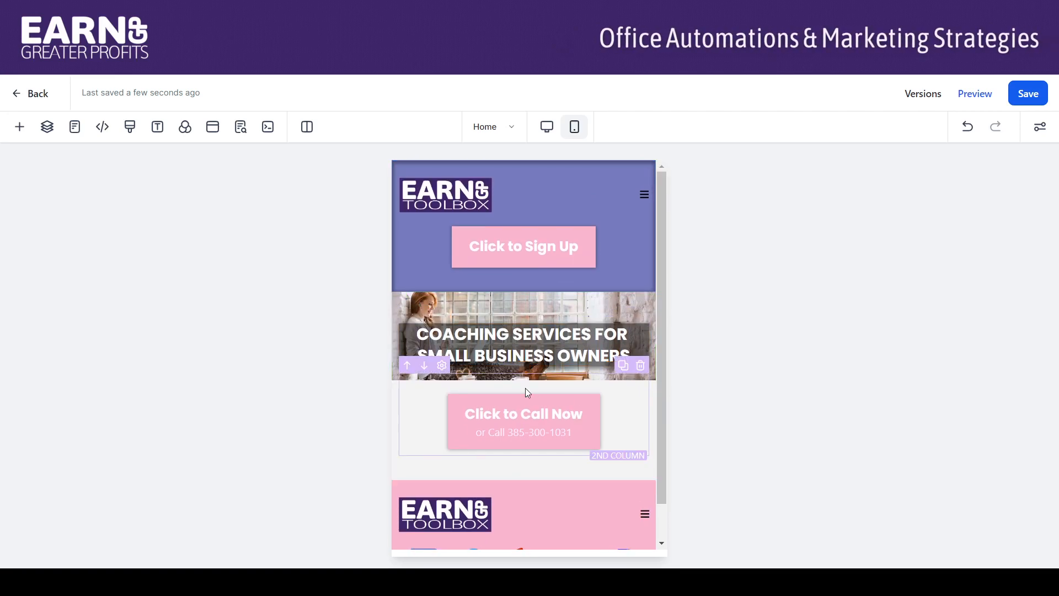
left_click(545, 129)
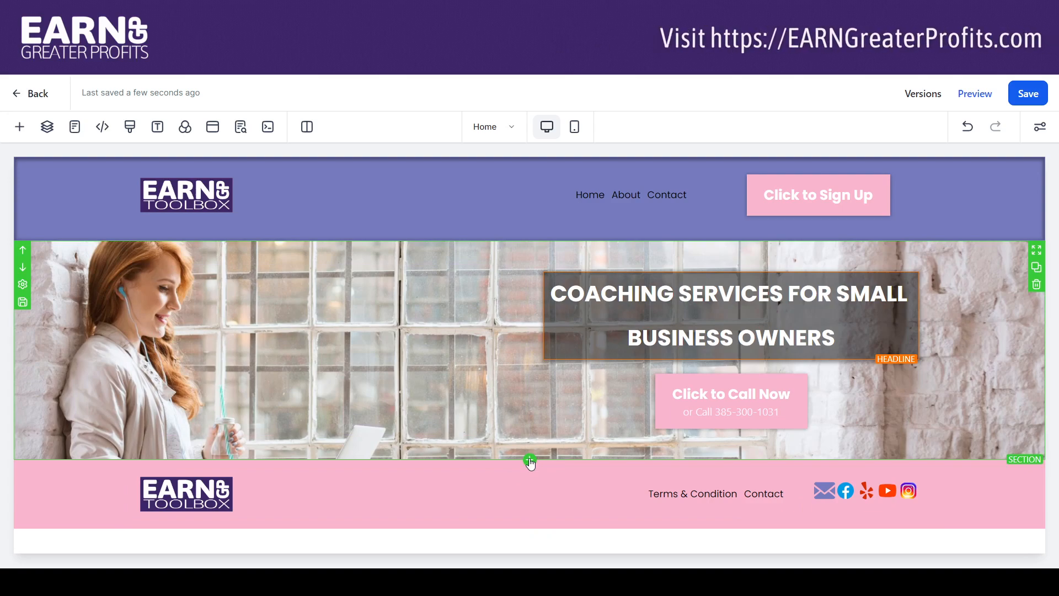
Add a full-width section below the hero containing an empty two-column row
left_click(529, 460)
left_click_drag(198, 223, 551, 477)
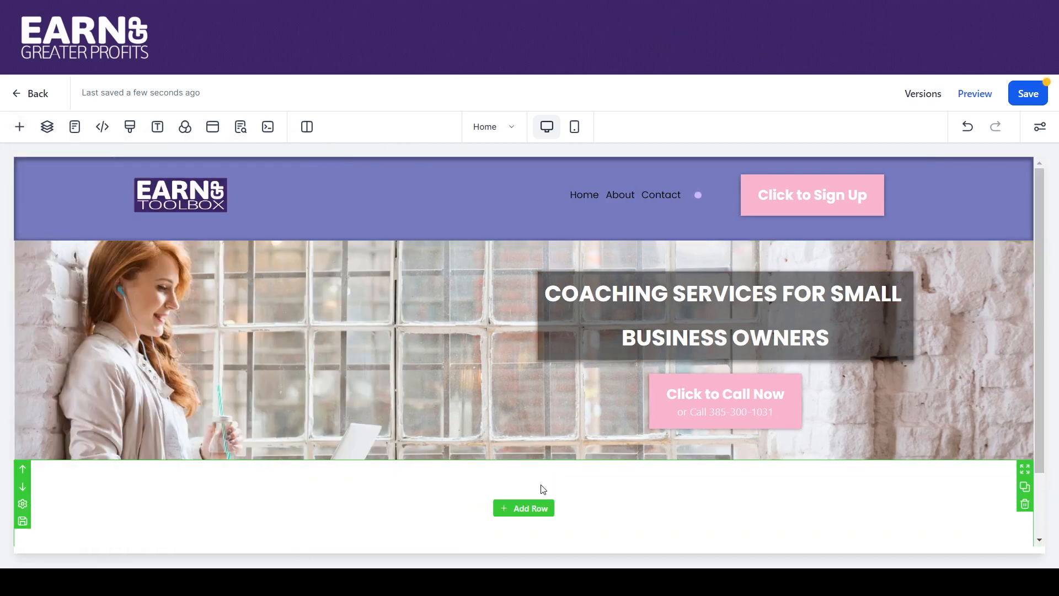
left_click(524, 508)
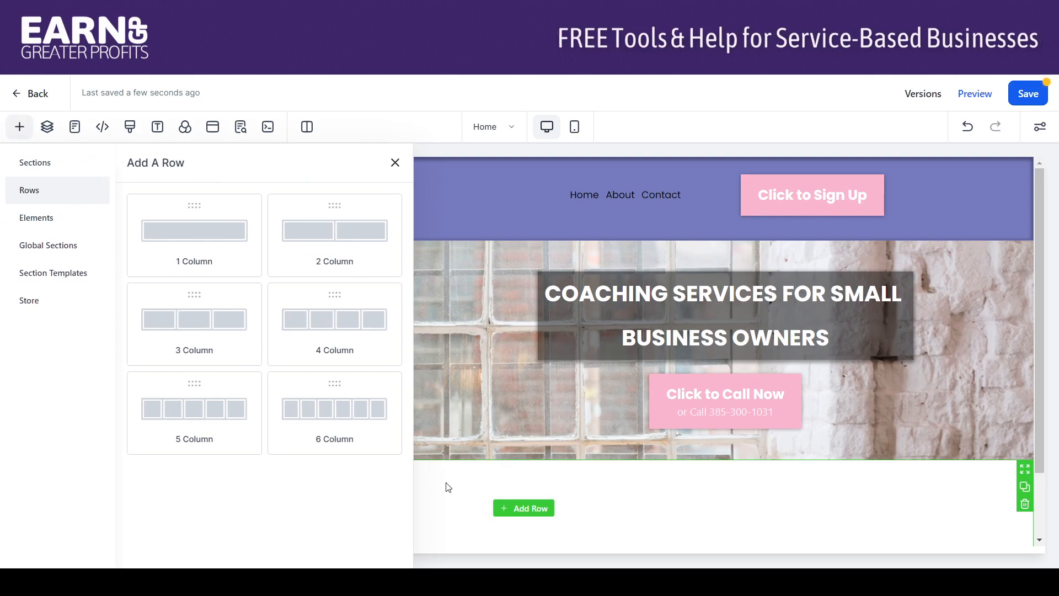
left_click_drag(347, 238, 531, 549)
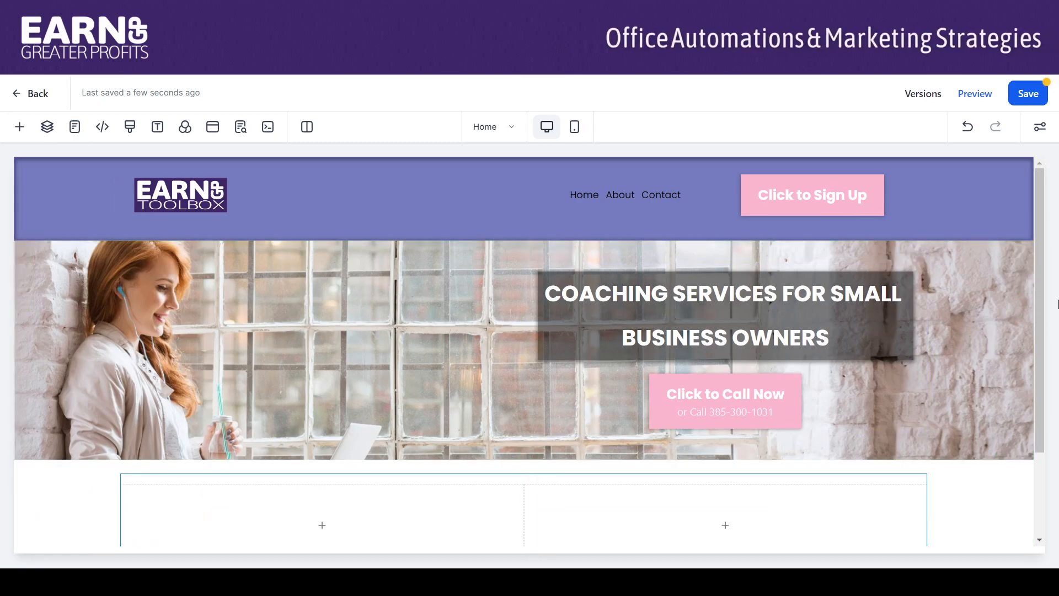
scroll(1041, 314, "down", 2)
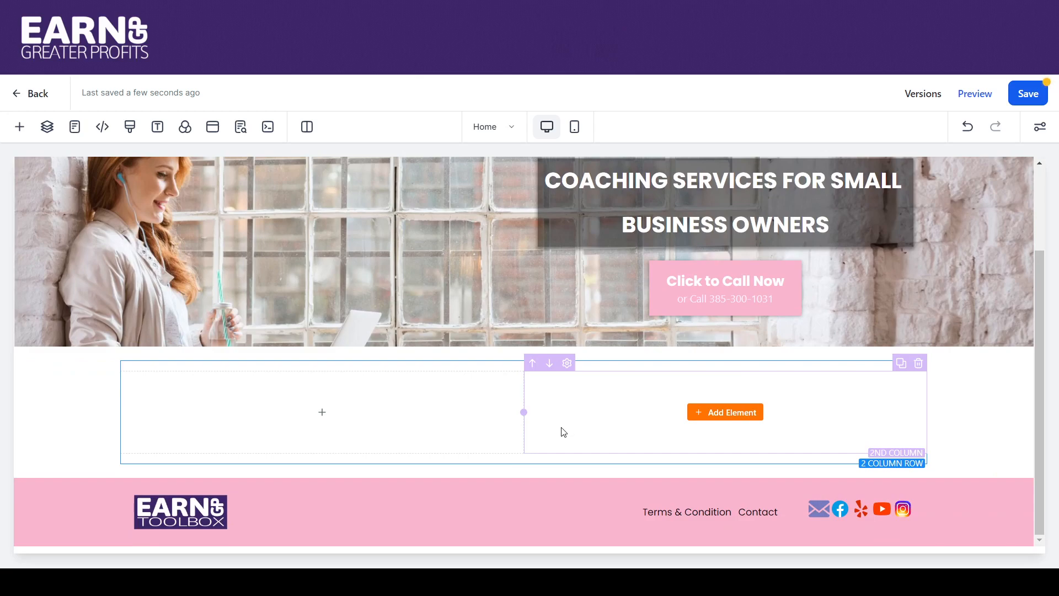
left_click(728, 413)
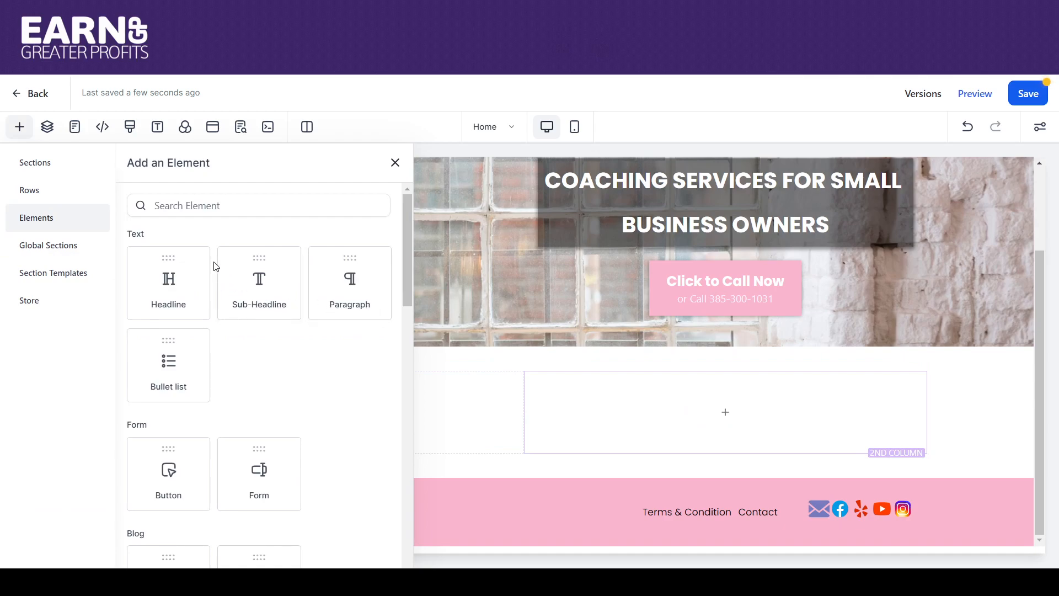
Place a Form element in the second column using the Basic Contact Form
left_click_drag(409, 290, 411, 349)
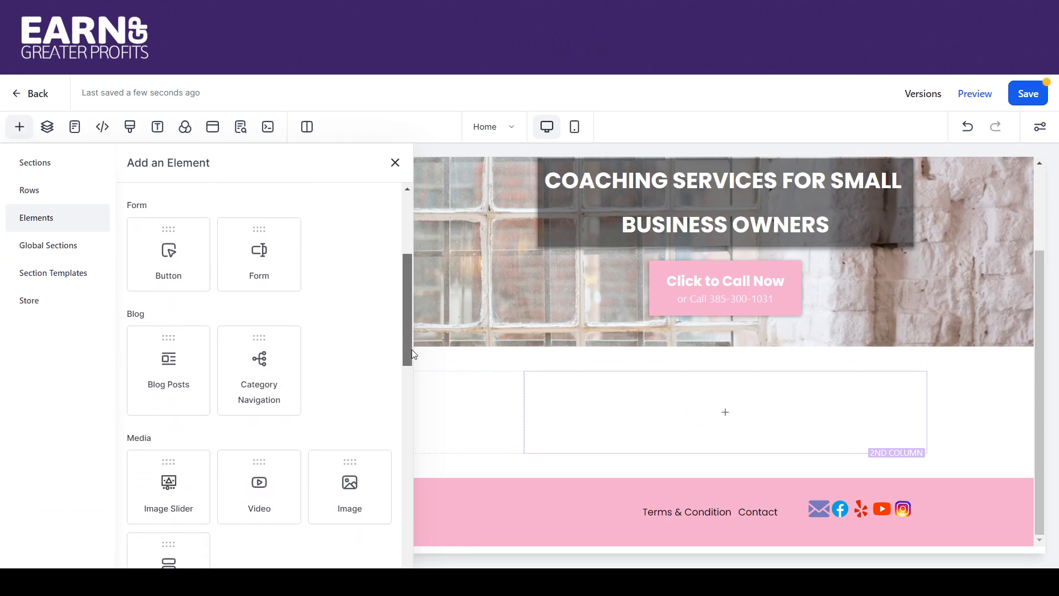
left_click_drag(259, 266, 707, 443)
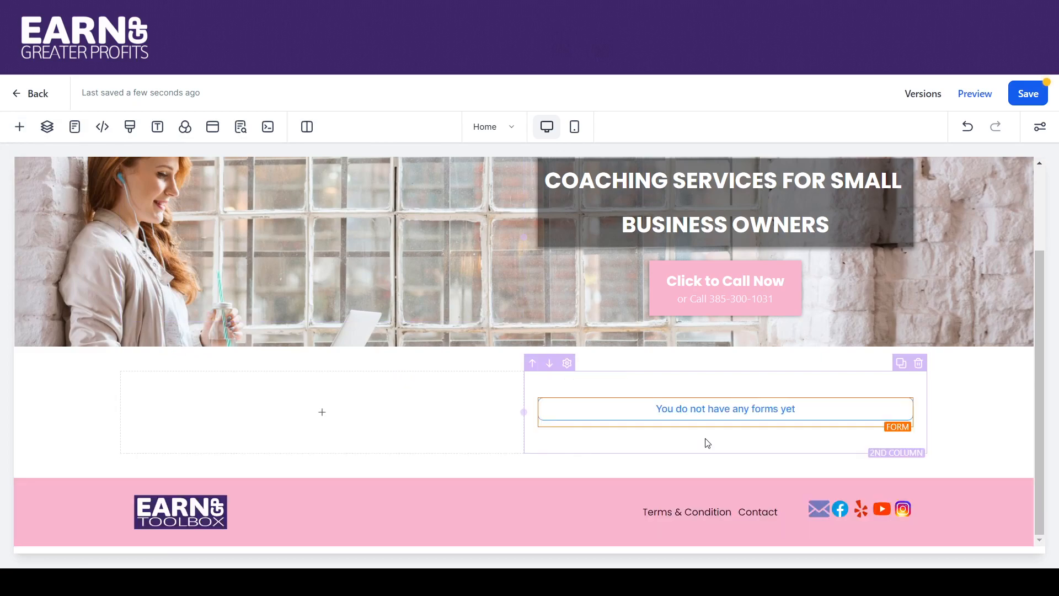
left_click(711, 419)
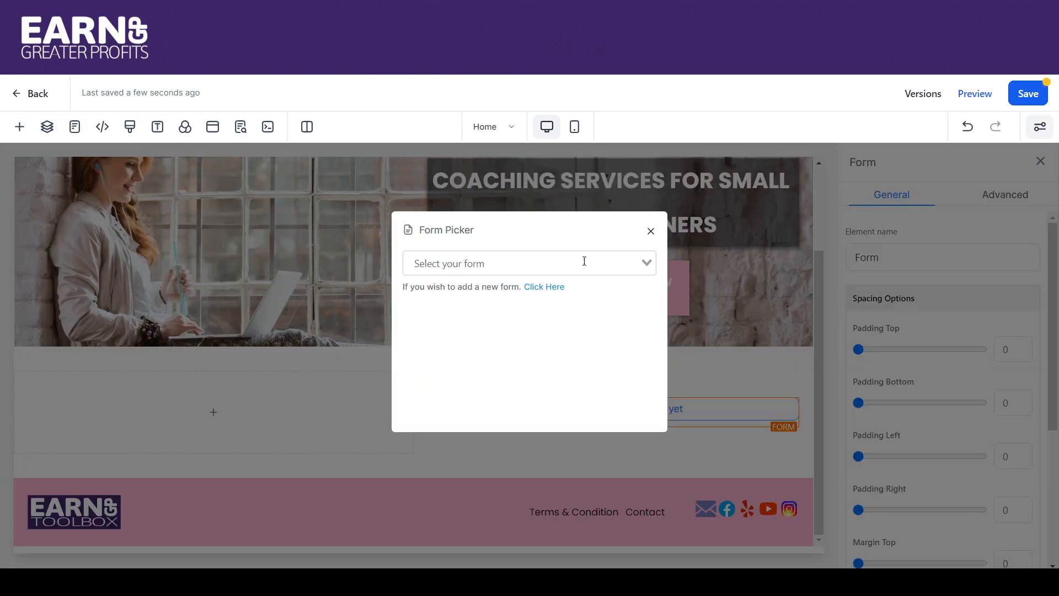
left_click(646, 264)
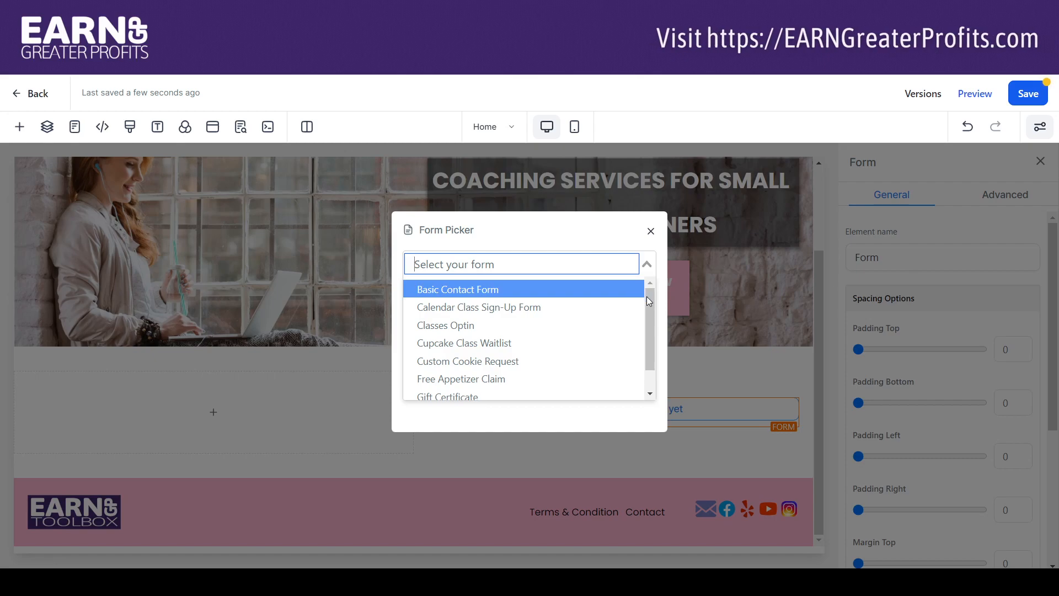
mouse_move(650, 300)
left_mouse_down()
mouse_move(654, 320)
mouse_move(649, 296)
left_mouse_up()
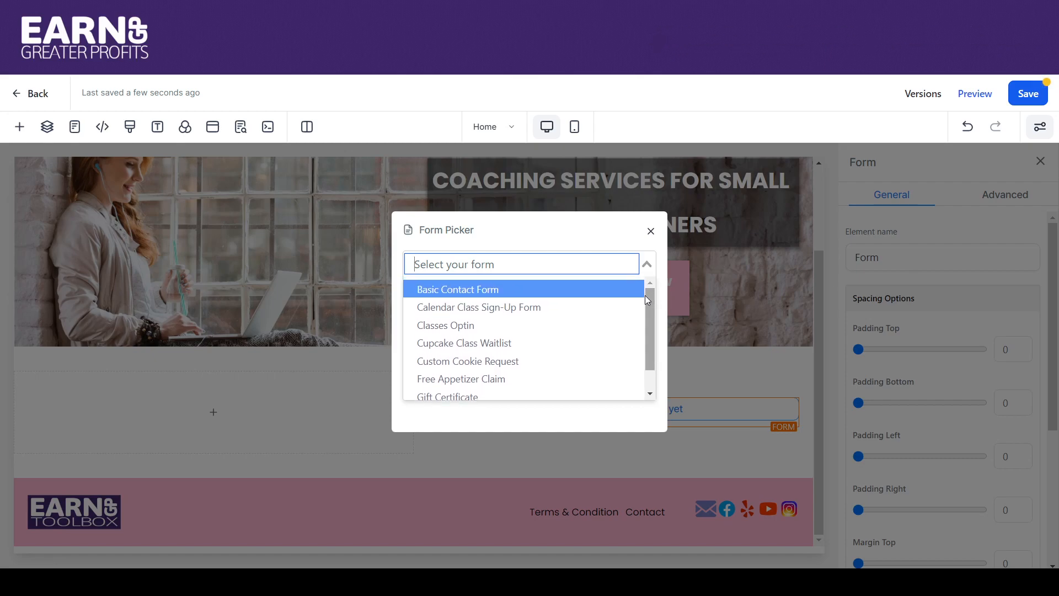
left_click(513, 304)
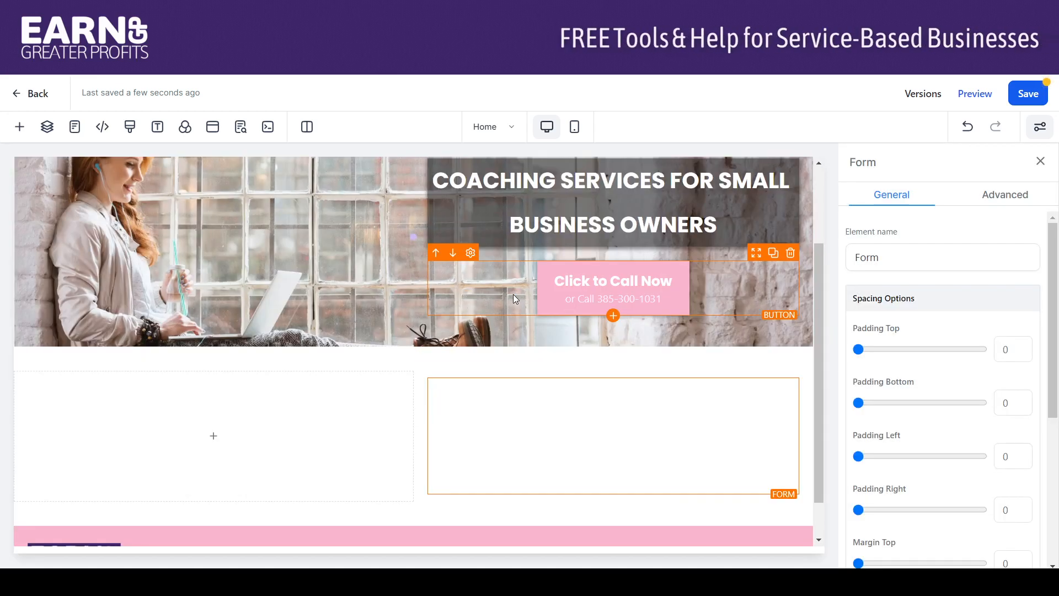
Set the second column's top and bottom padding to 0
left_click_drag(818, 250, 819, 310)
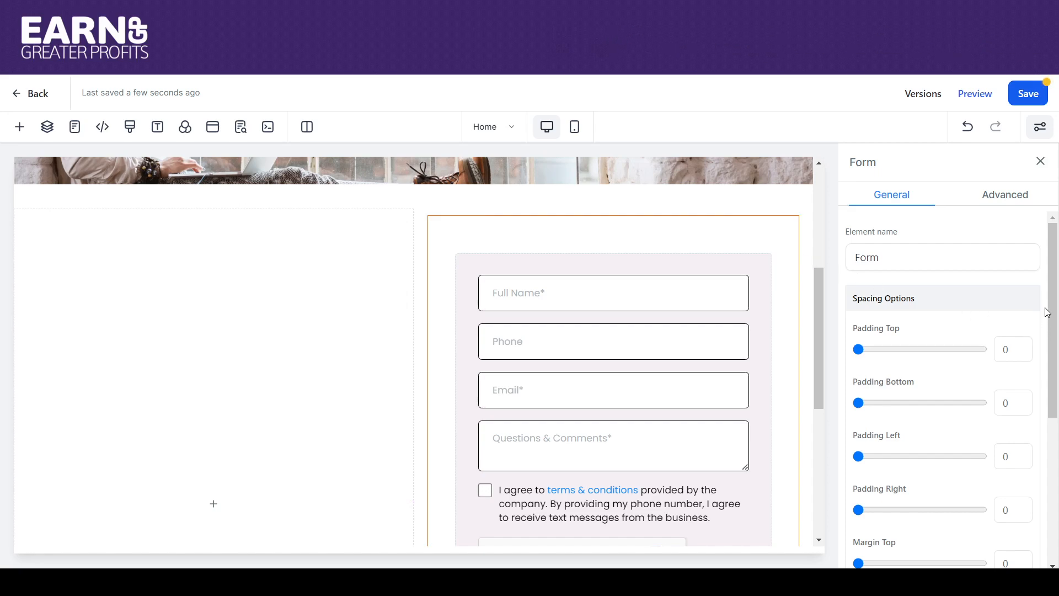
scroll(1047, 312, "down", 4)
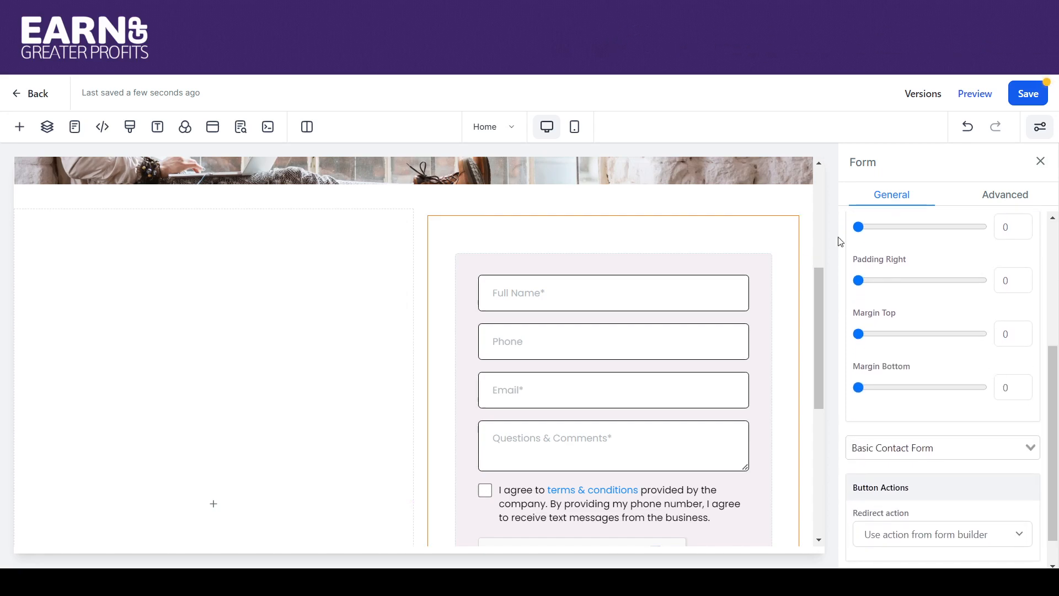
left_click(803, 218)
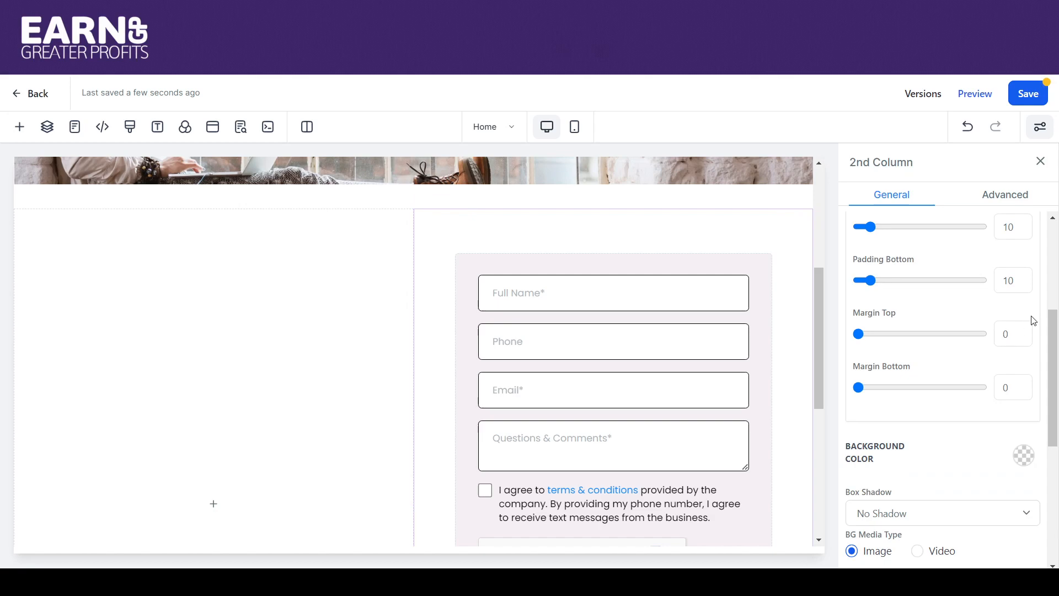
type("0")
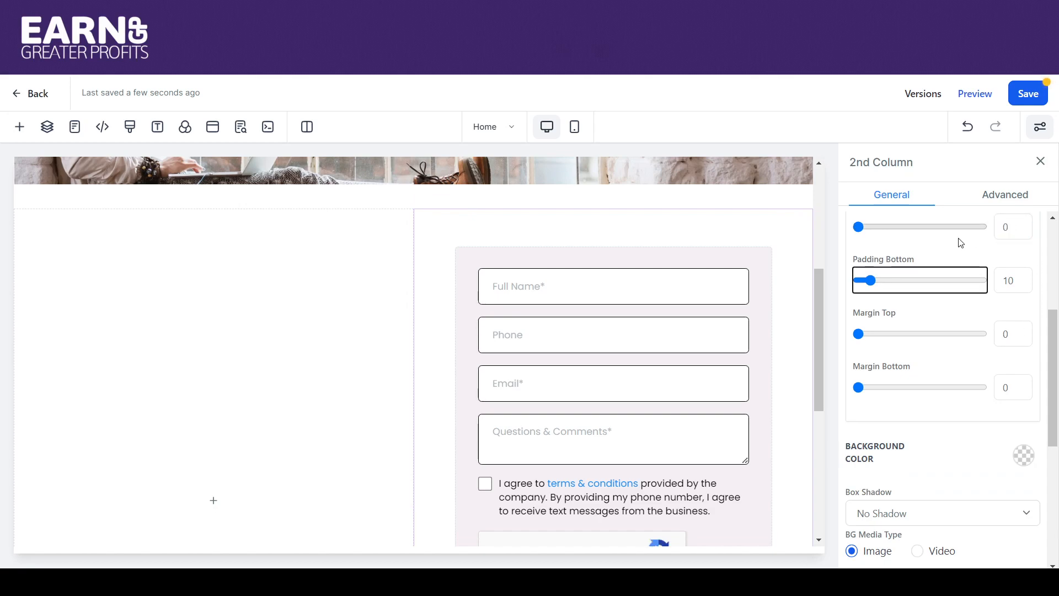
mouse_move(818, 333)
left_mouse_down()
mouse_move(806, 288)
mouse_move(819, 346)
left_mouse_up()
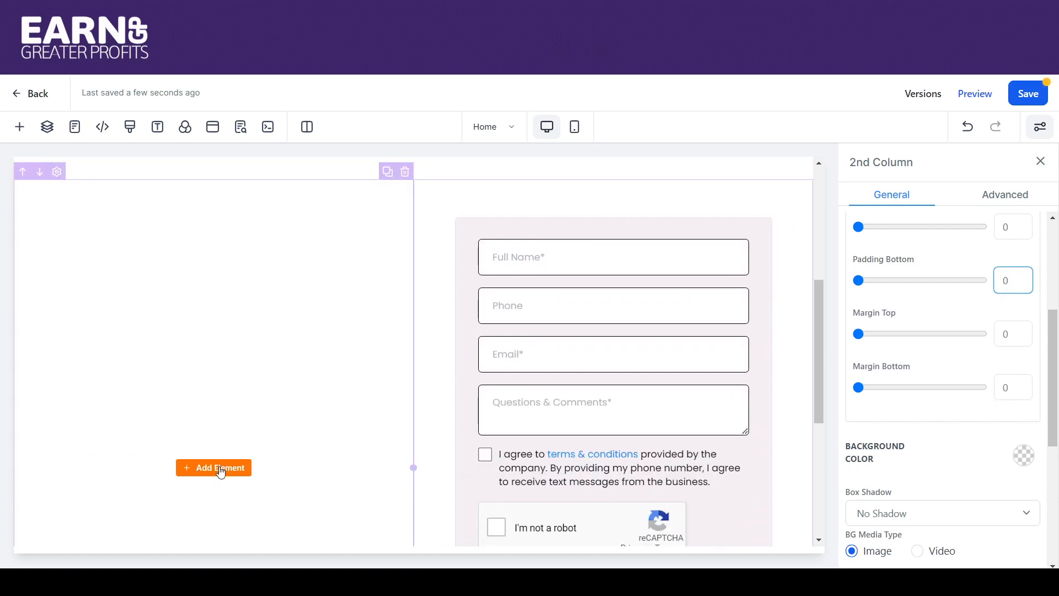
Add a sub-headline to the left column reading 'Contact Us'
left_click(221, 468)
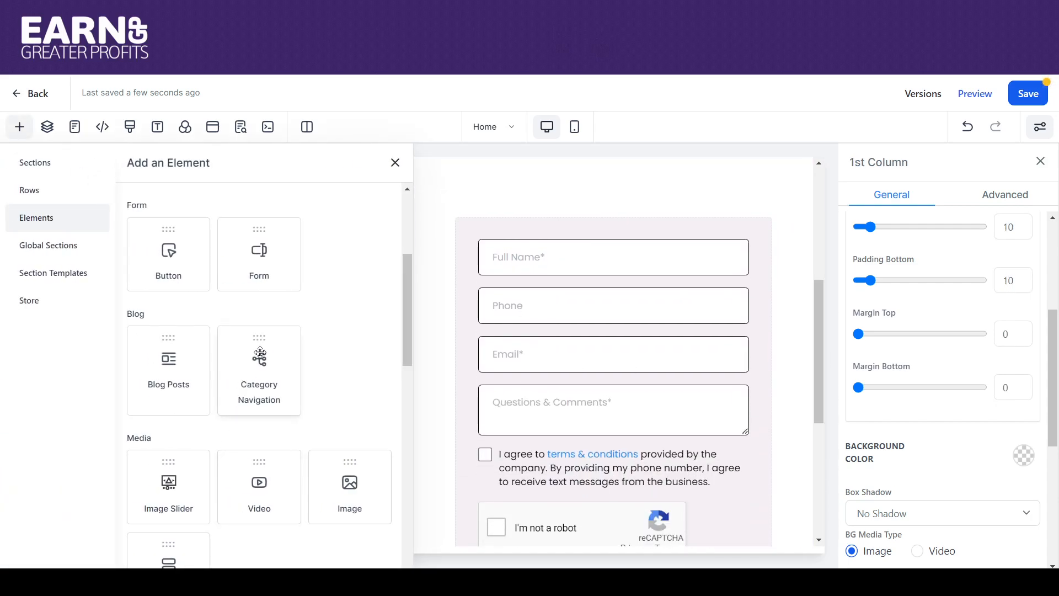
left_click_drag(404, 286, 403, 210)
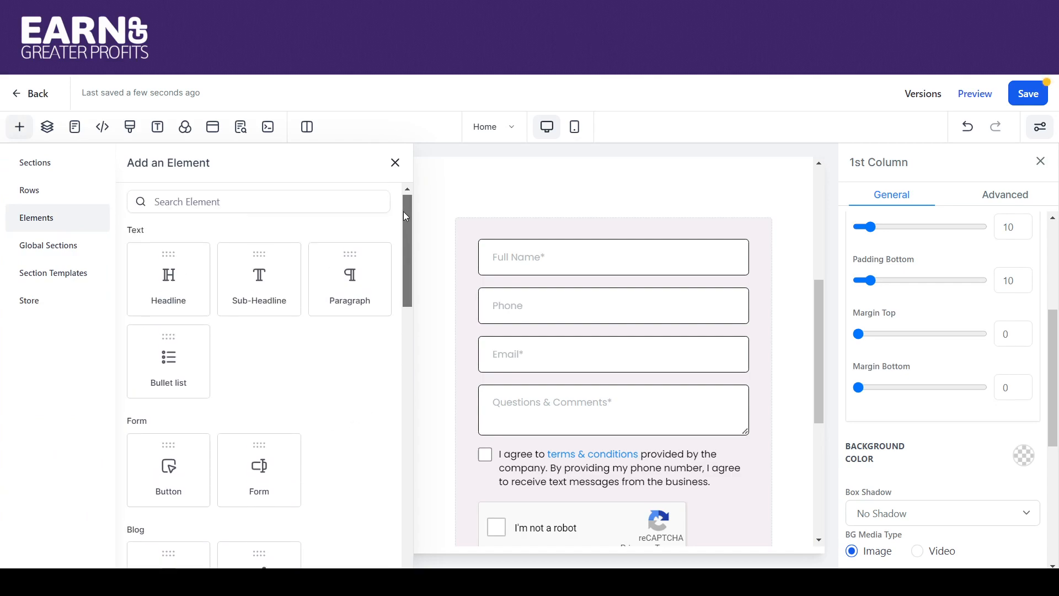
left_click_drag(271, 286, 253, 354)
left_click(329, 425)
left_click_drag(328, 425, 107, 429)
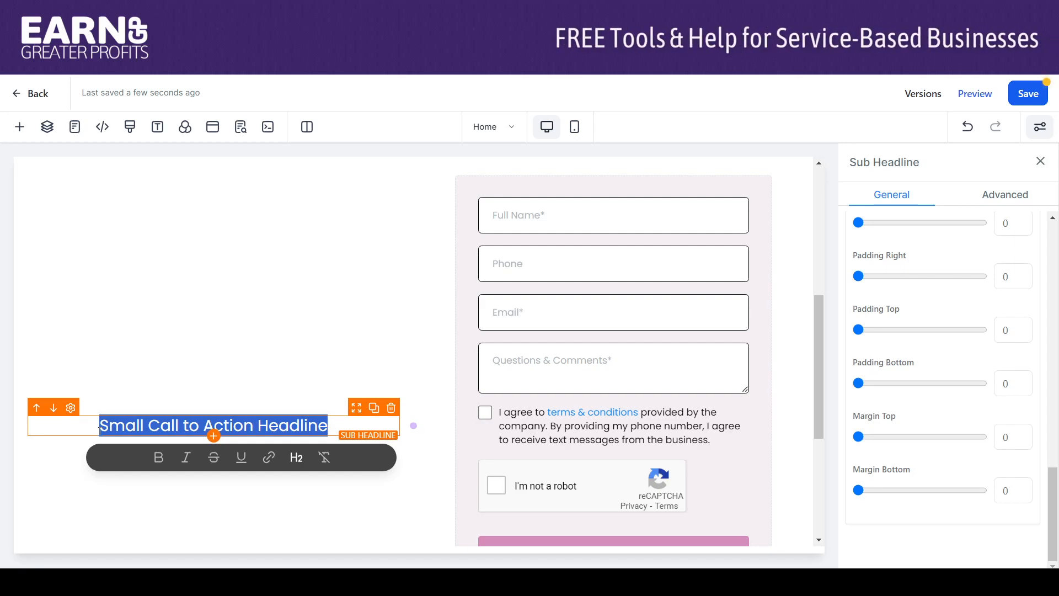
type("Contact")
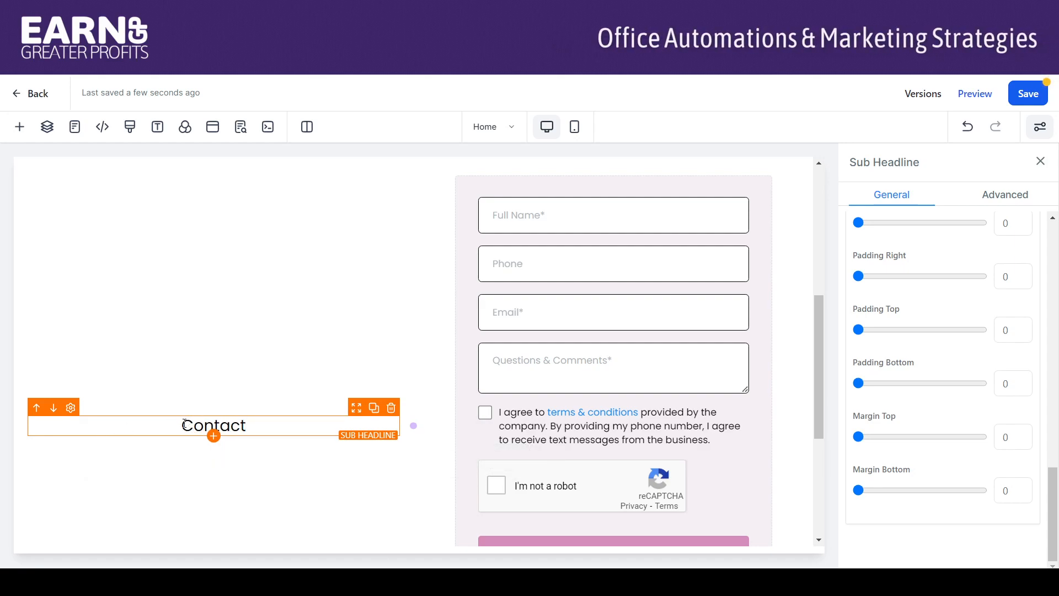
type(" u")
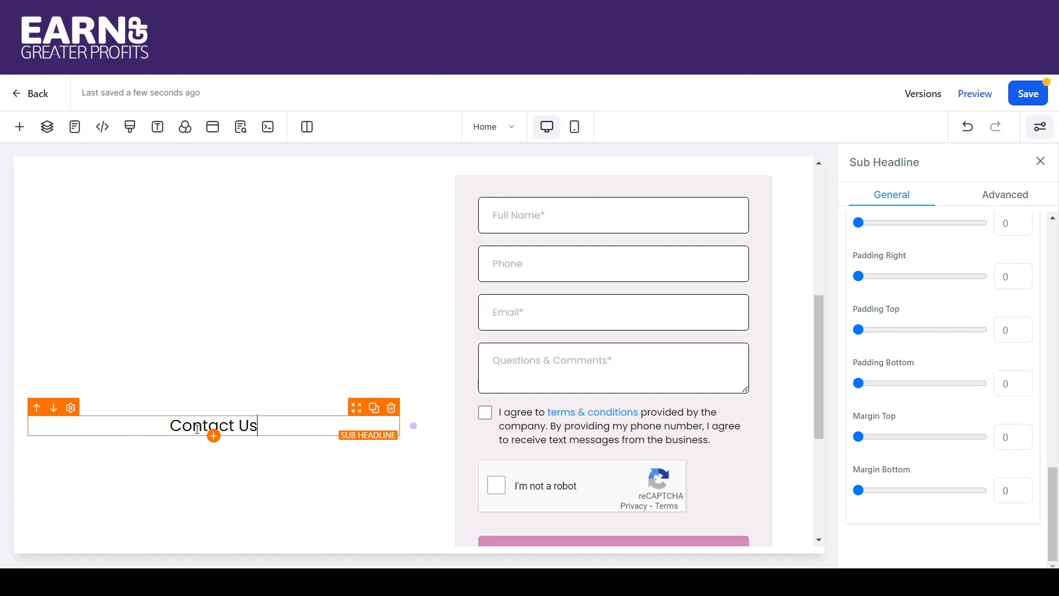
Make the 'Contact Us' text bold in dark purple
left_click_drag(267, 431, 160, 428)
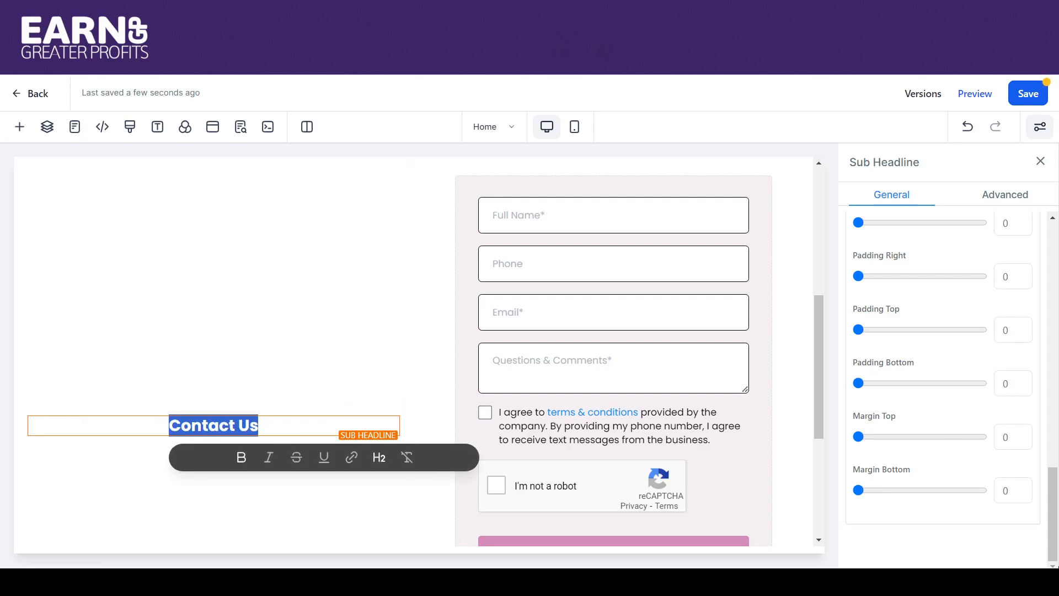
left_click_drag(1055, 546, 1054, 439)
left_click(1016, 317)
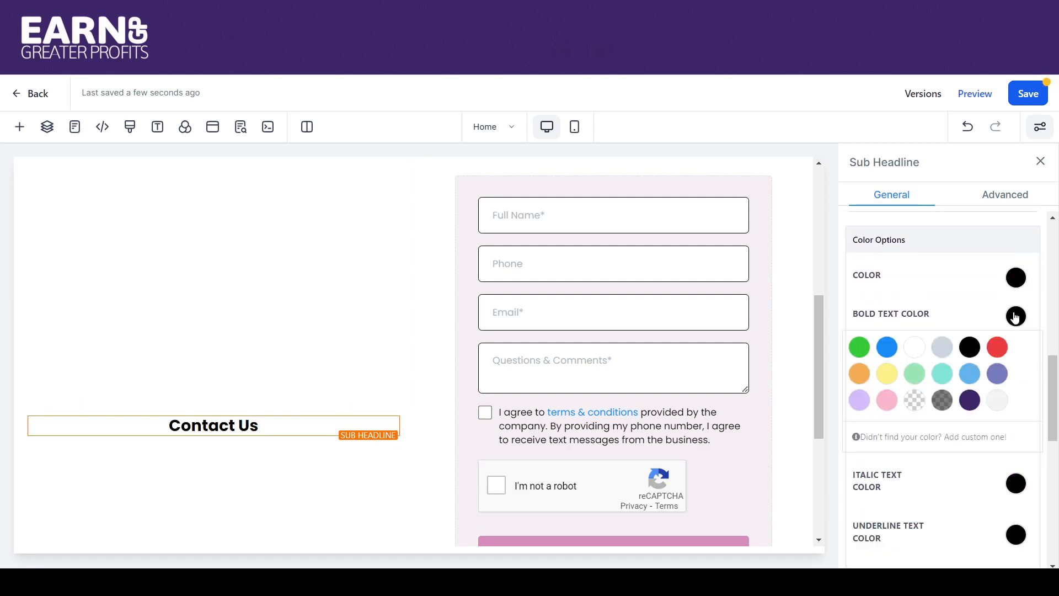
left_click(976, 403)
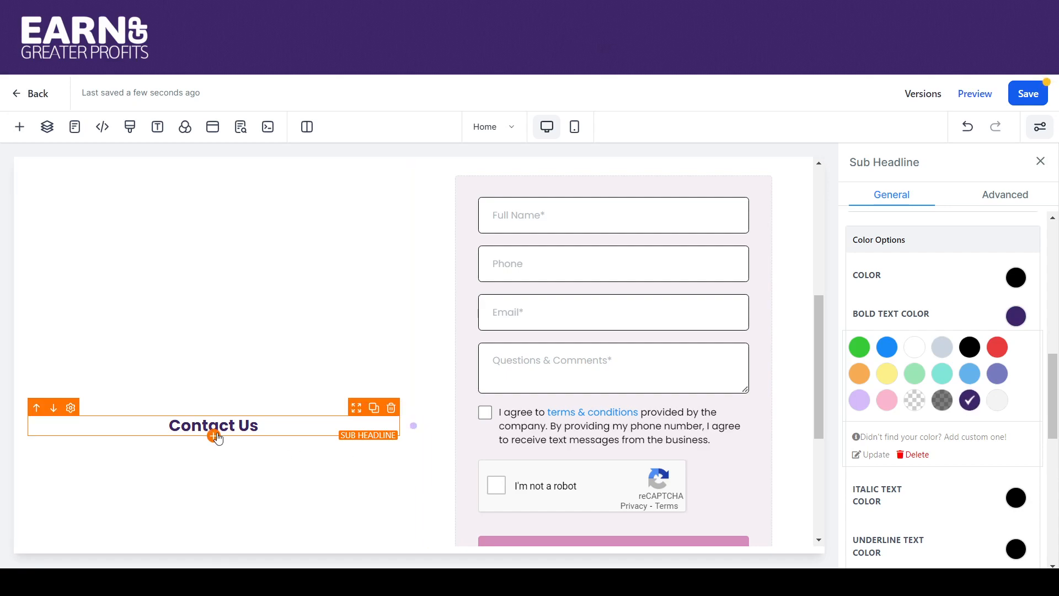
left_click(19, 126)
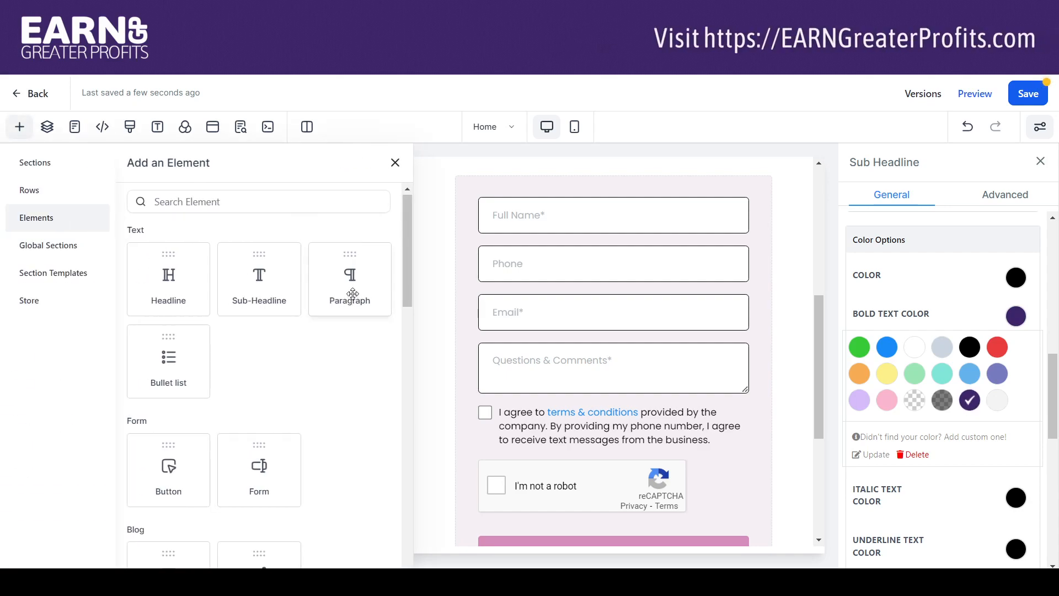
Add a paragraph under Contact Us and set the heading's bottom padding to 20
left_click_drag(350, 272, 278, 476)
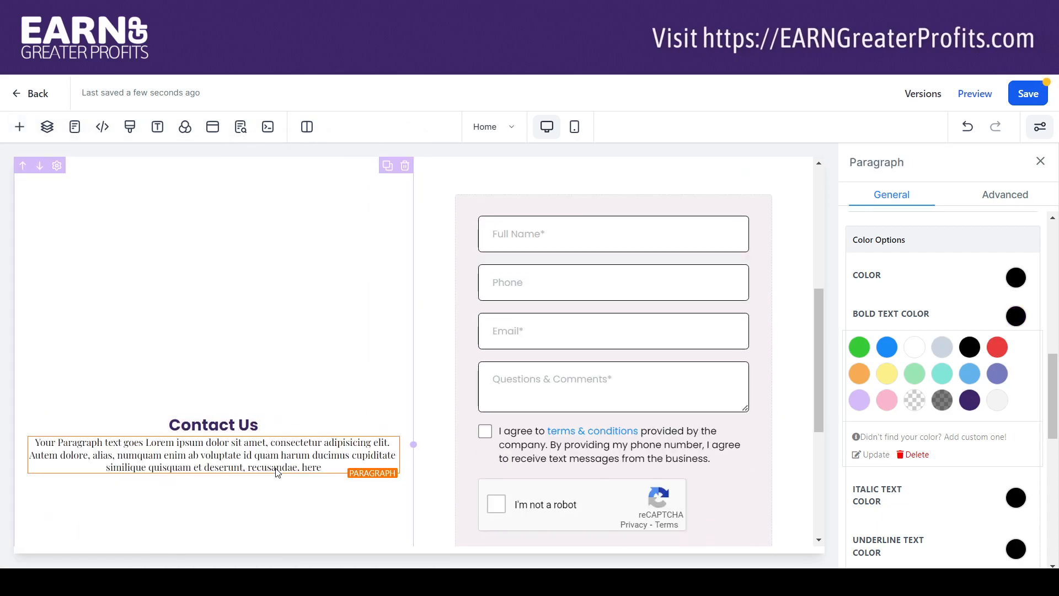
left_click(264, 425)
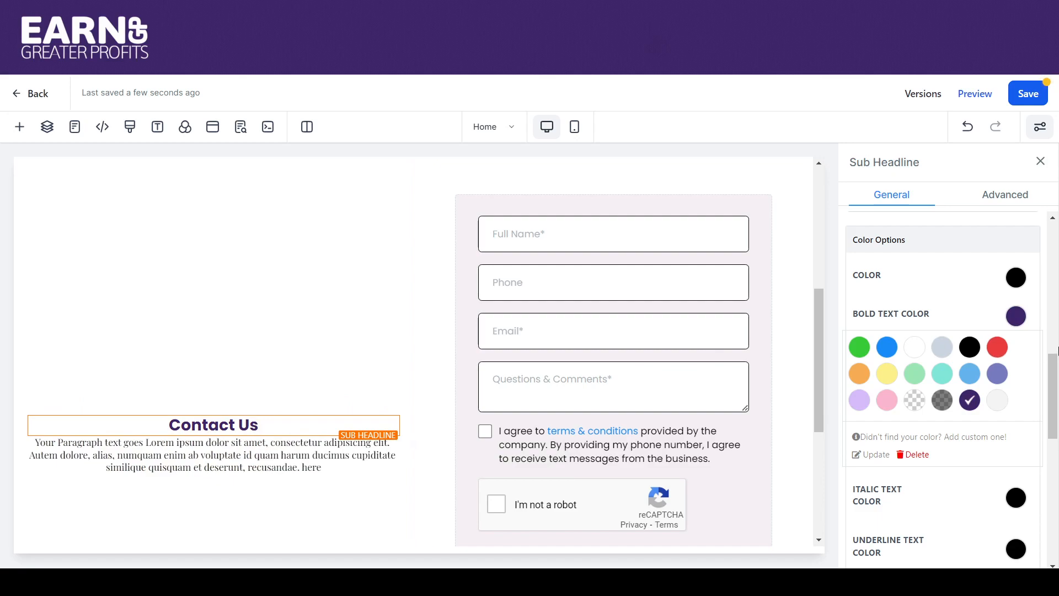
left_click_drag(1056, 373, 1057, 488)
left_click(1015, 419)
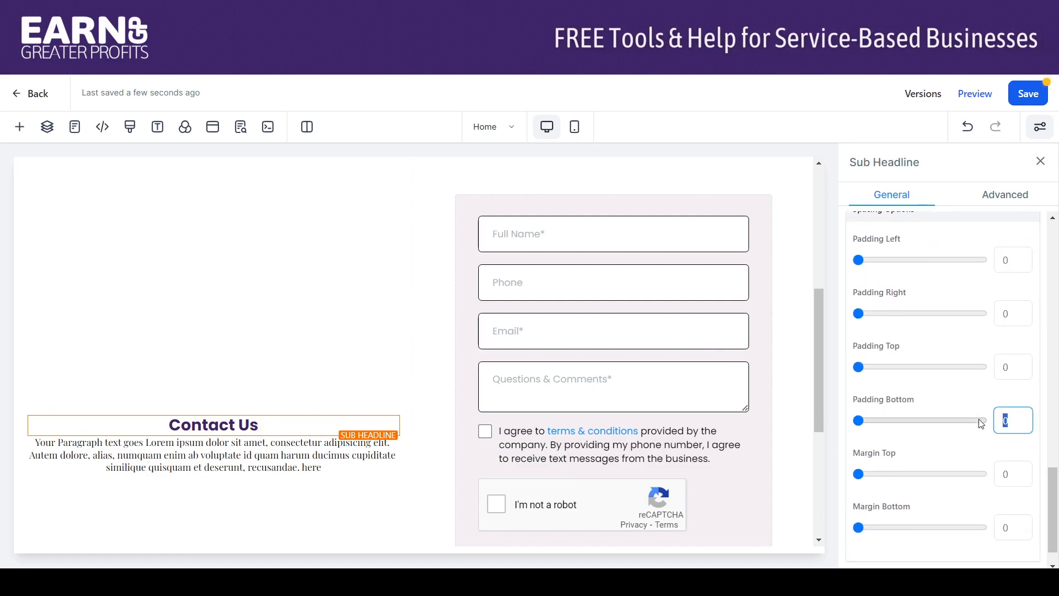
type("40")
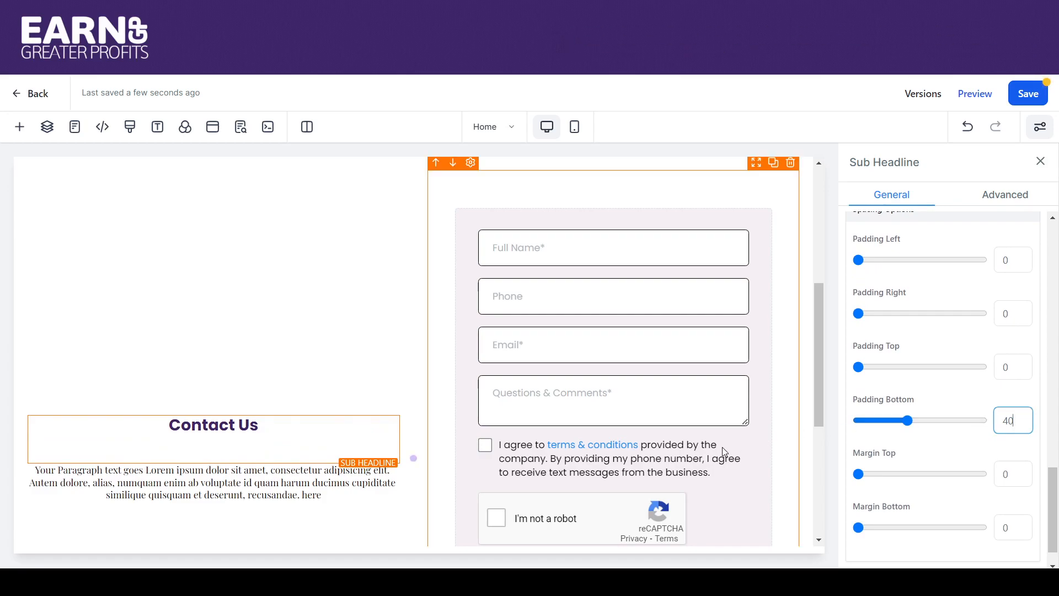
left_click_drag(1014, 417, 978, 424)
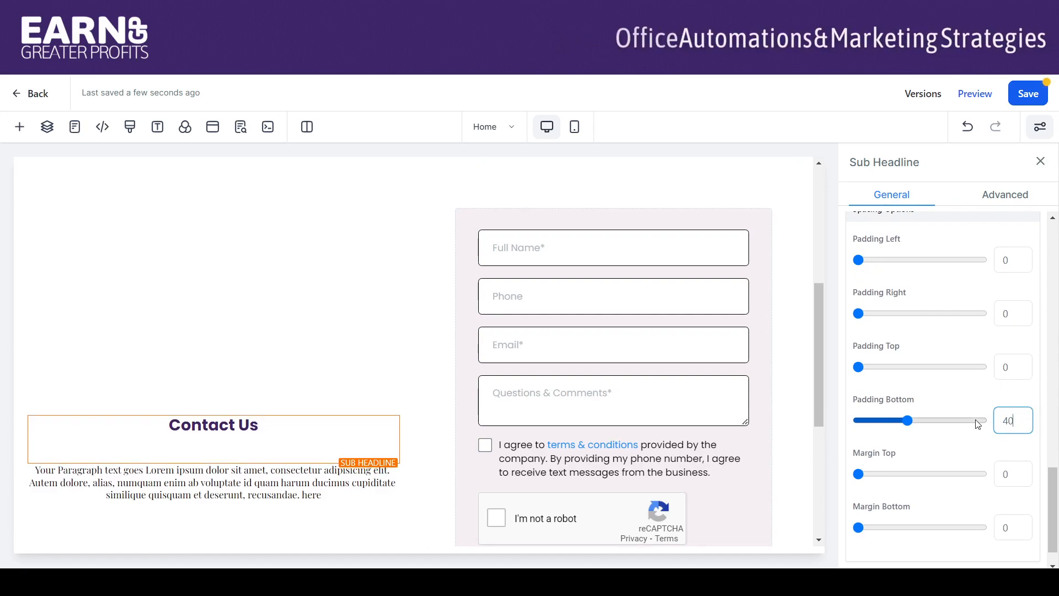
key("BackSpace")
key("BackSpace")
type("20")
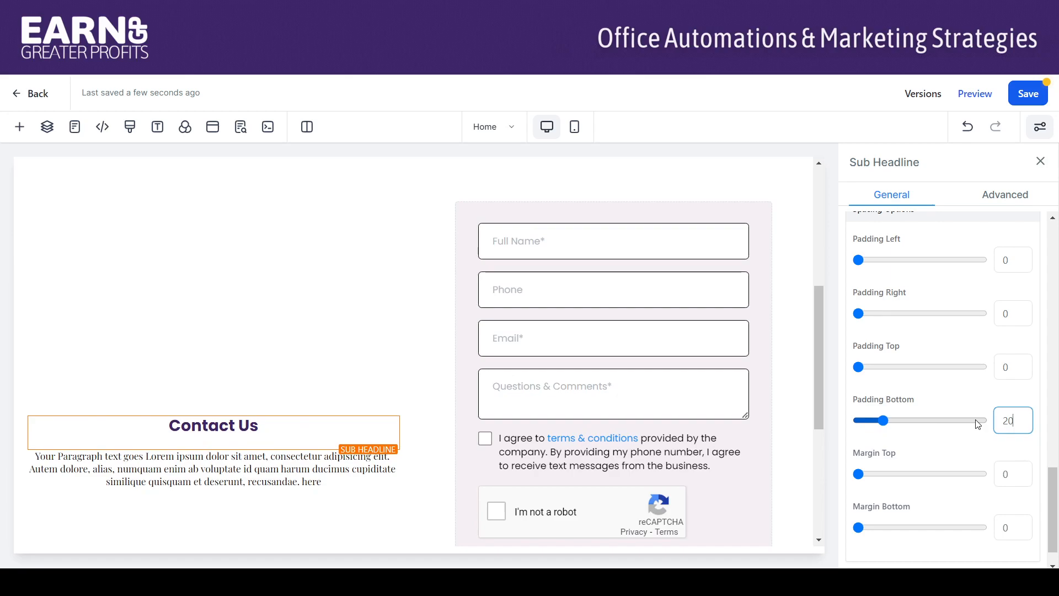
Left-align the paragraph beneath the Contact Us heading
left_click(326, 479)
left_click_drag(325, 479, 36, 455)
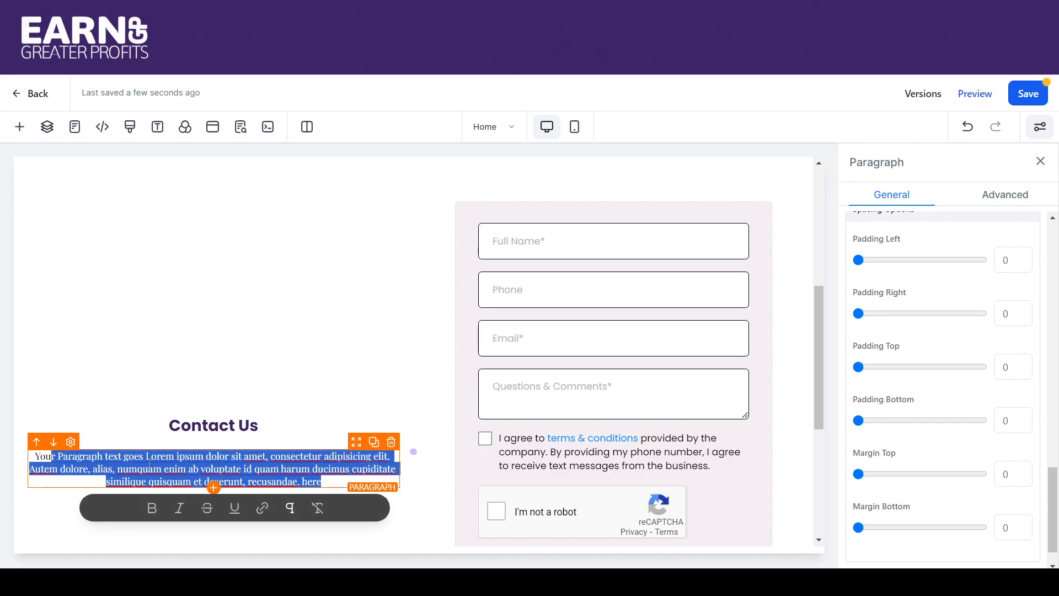
left_click(164, 469)
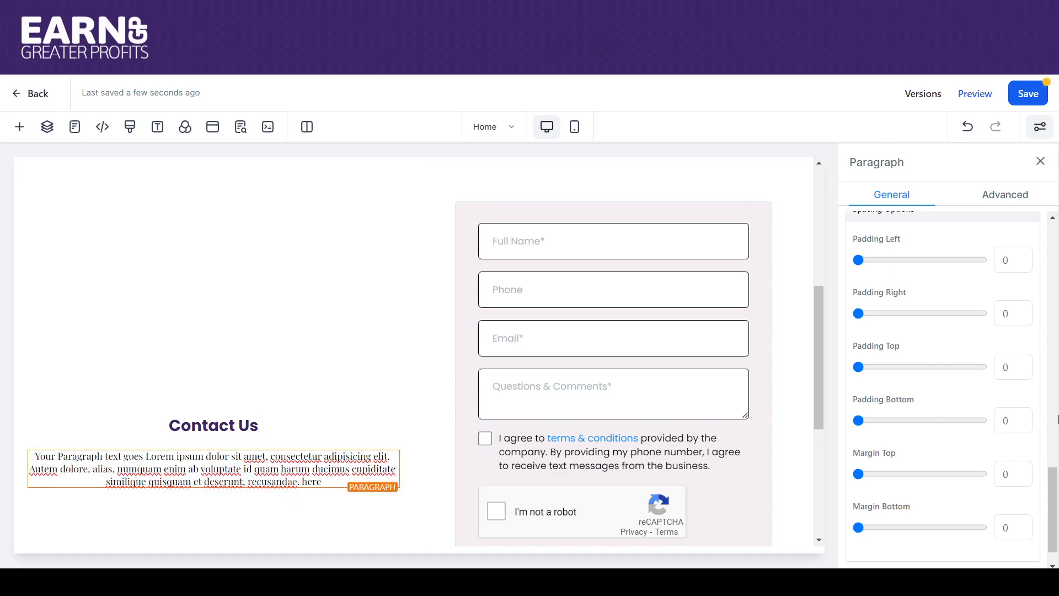
left_click_drag(1056, 491, 1042, 292)
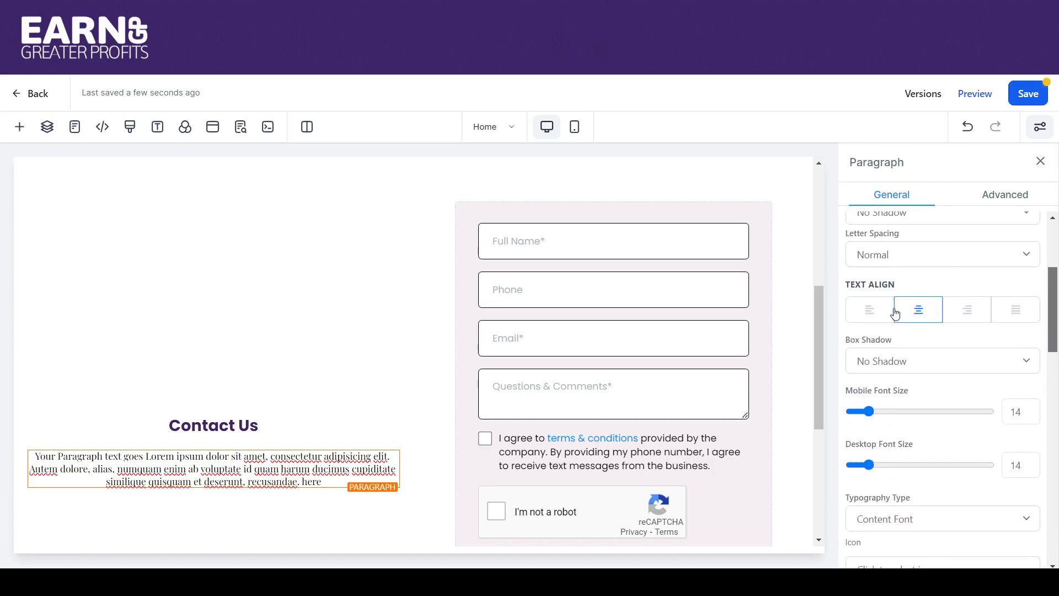
left_click(876, 312)
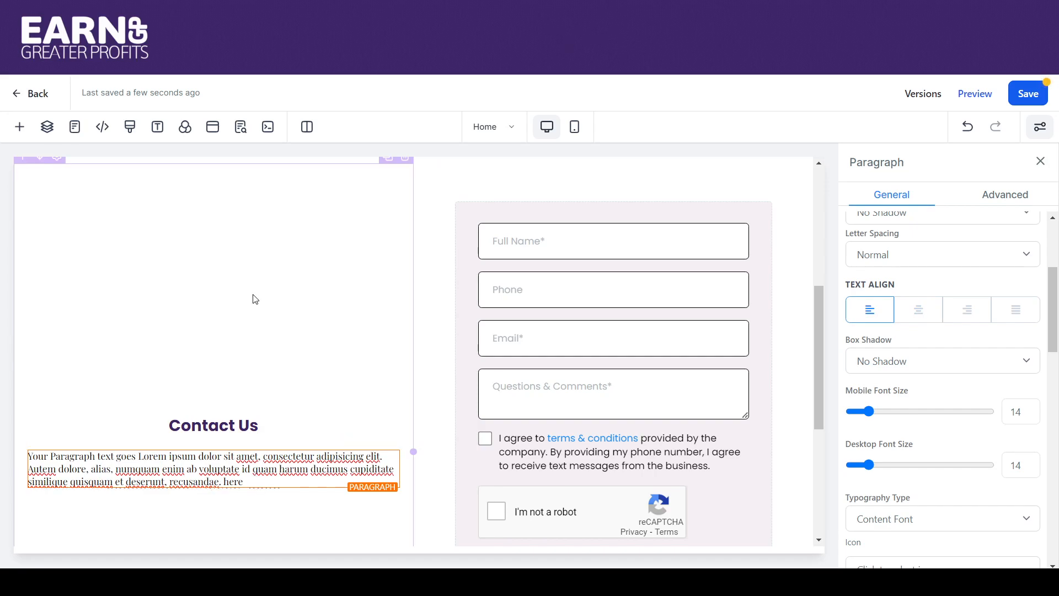
left_click(157, 128)
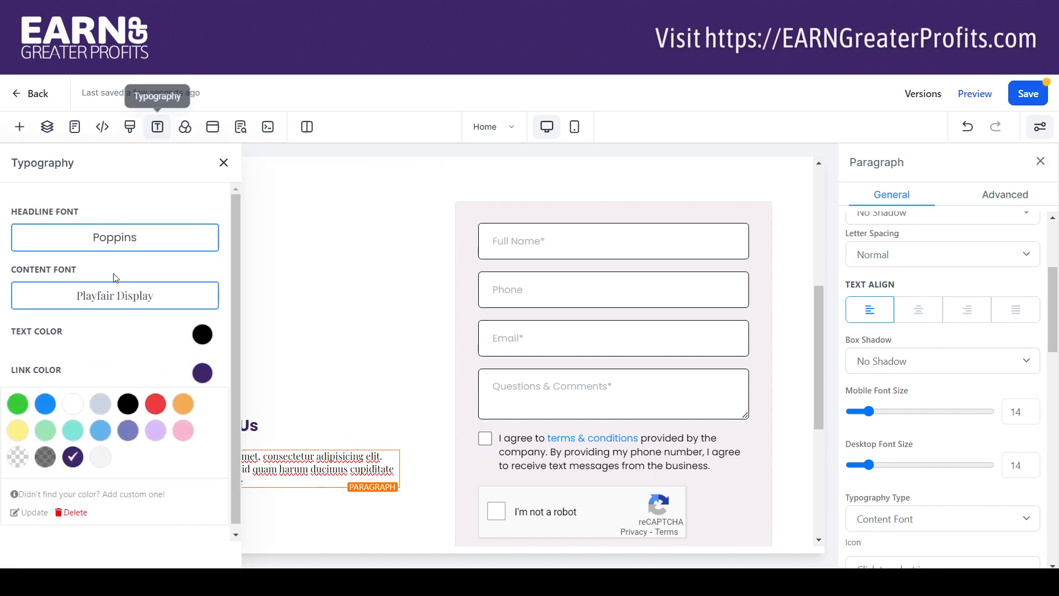
Change the site's content font from Playfair Display to the Google font Merriweather
left_click(108, 305)
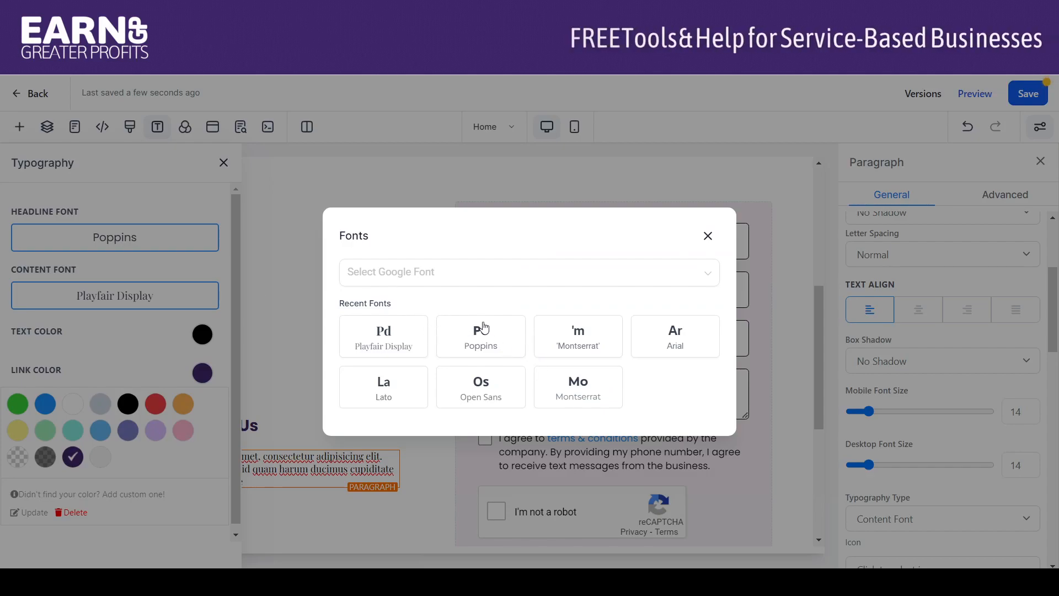
left_click(447, 275)
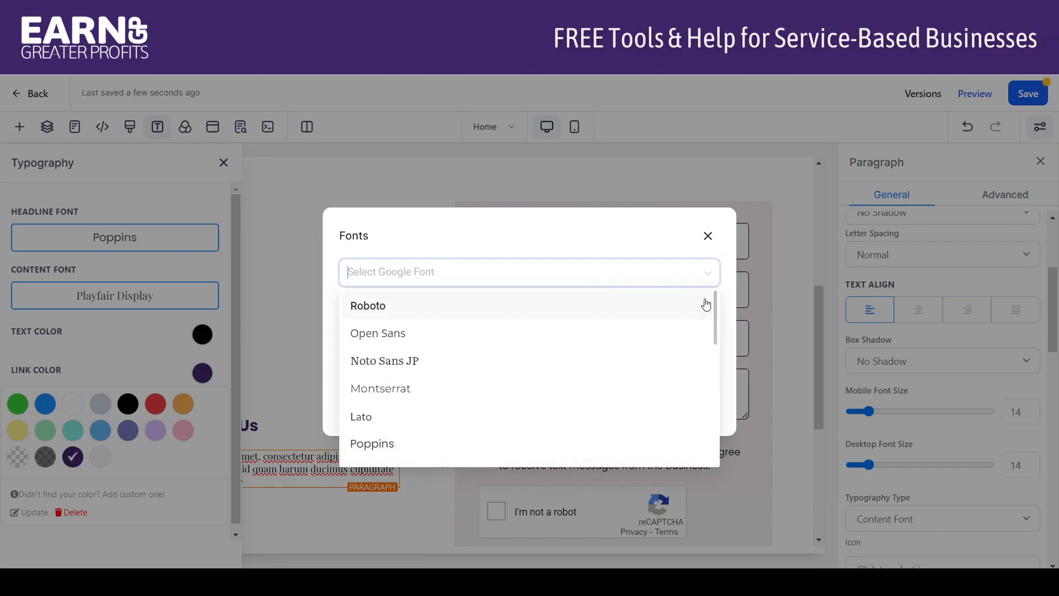
left_click_drag(716, 308, 728, 389)
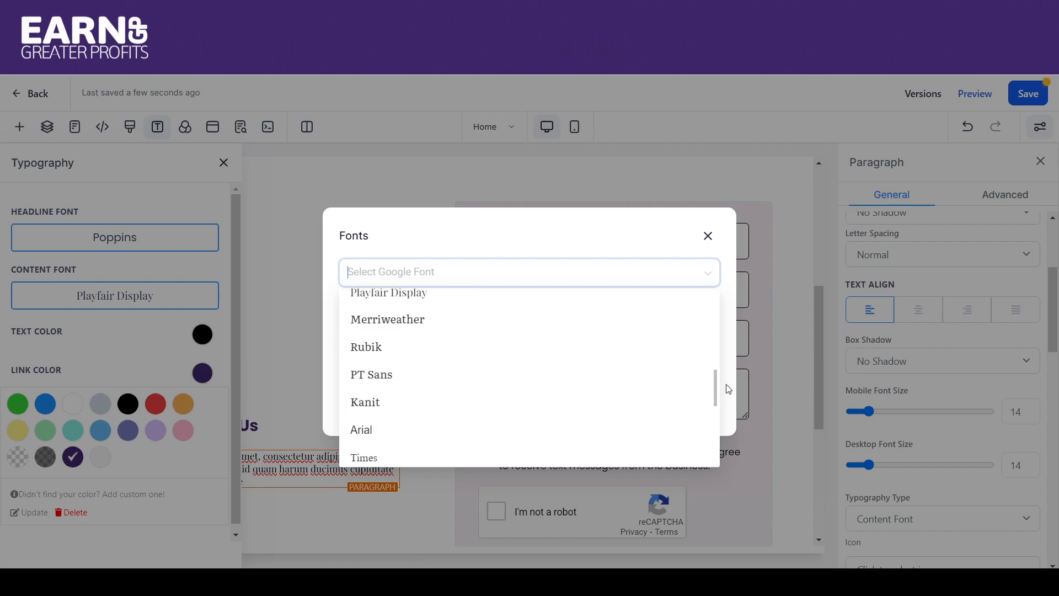
left_click(423, 321)
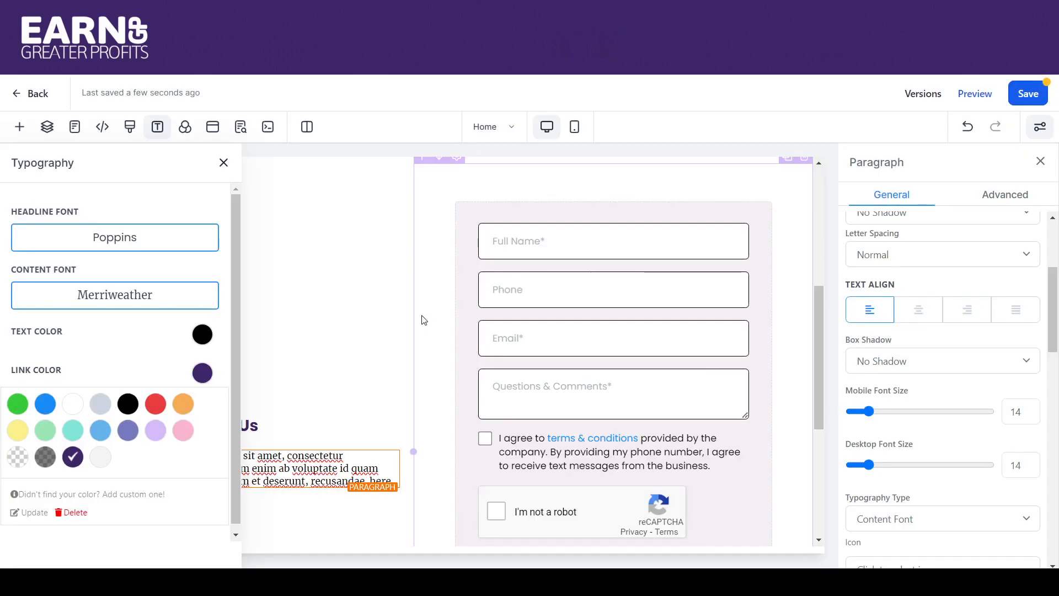
Close Typography and change the Contact Us paragraph's line height from 1.3 to 1.5
left_click(303, 369)
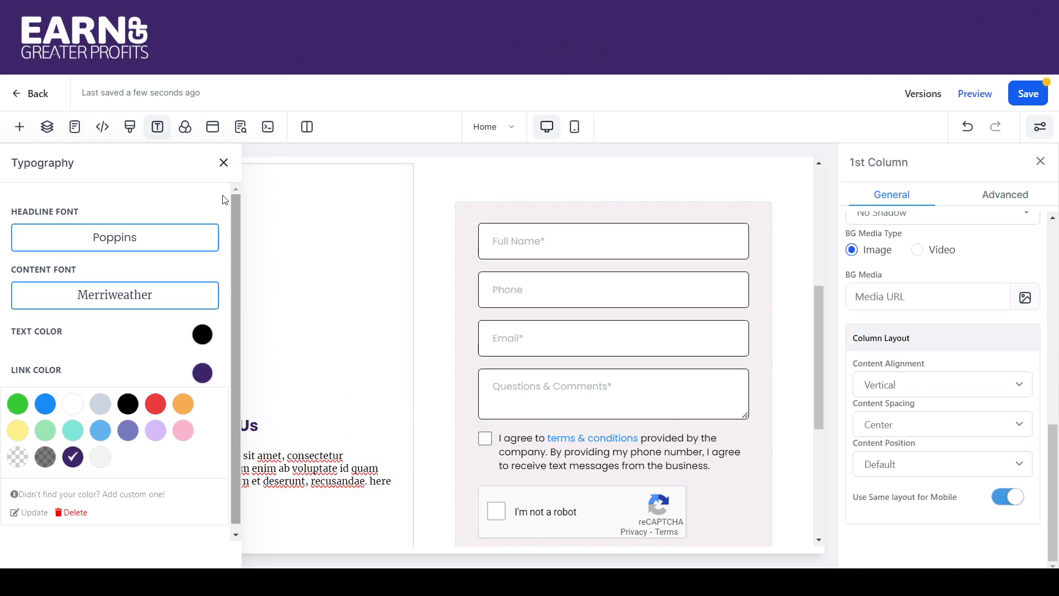
left_click(223, 164)
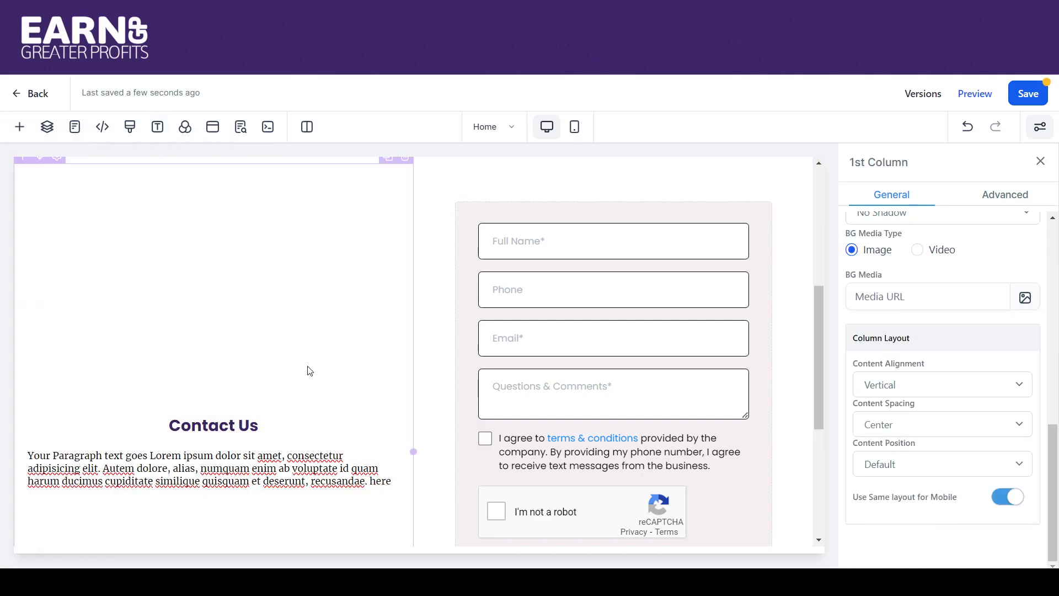
left_click(288, 457)
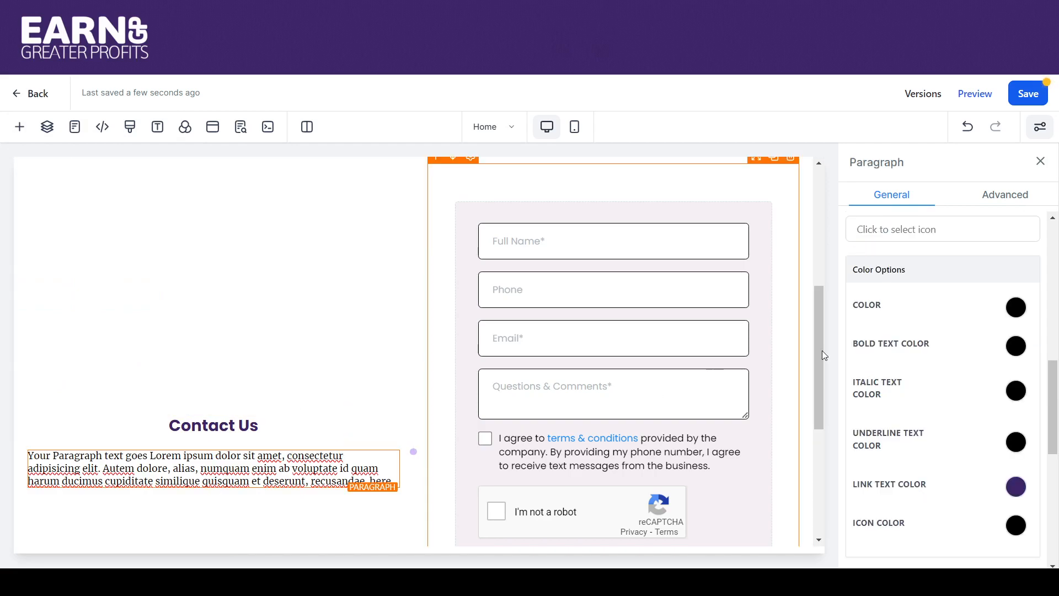
left_click(1018, 197)
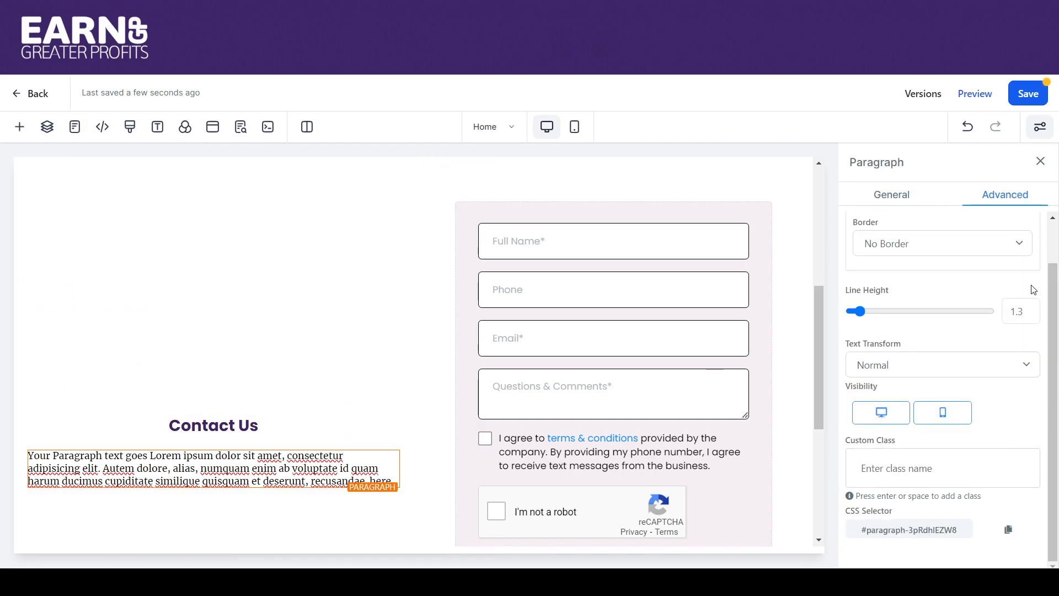
left_click(1026, 316)
key("BackSpace")
type("5")
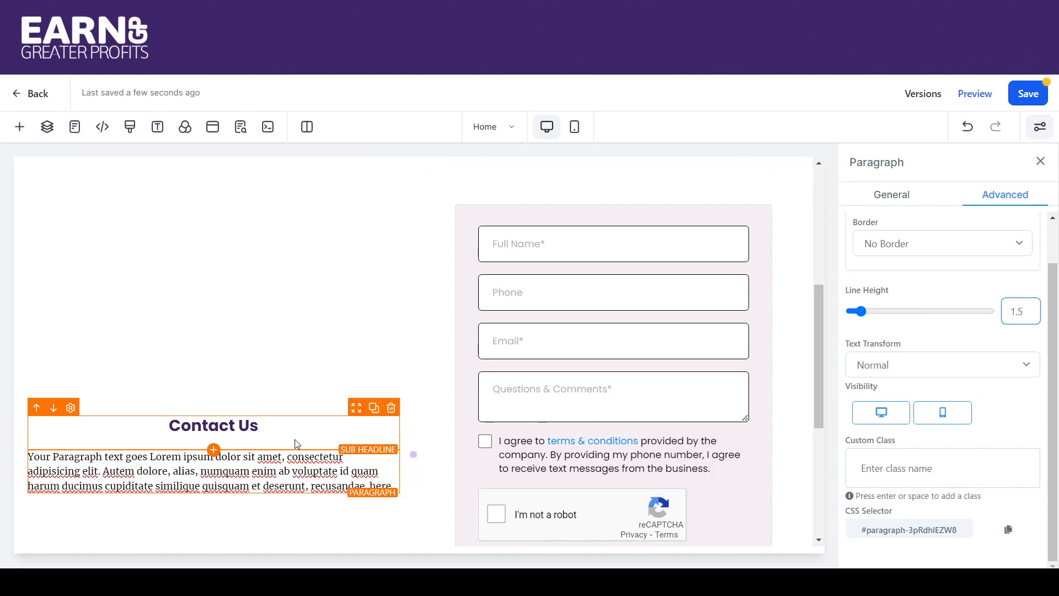
left_click(342, 387)
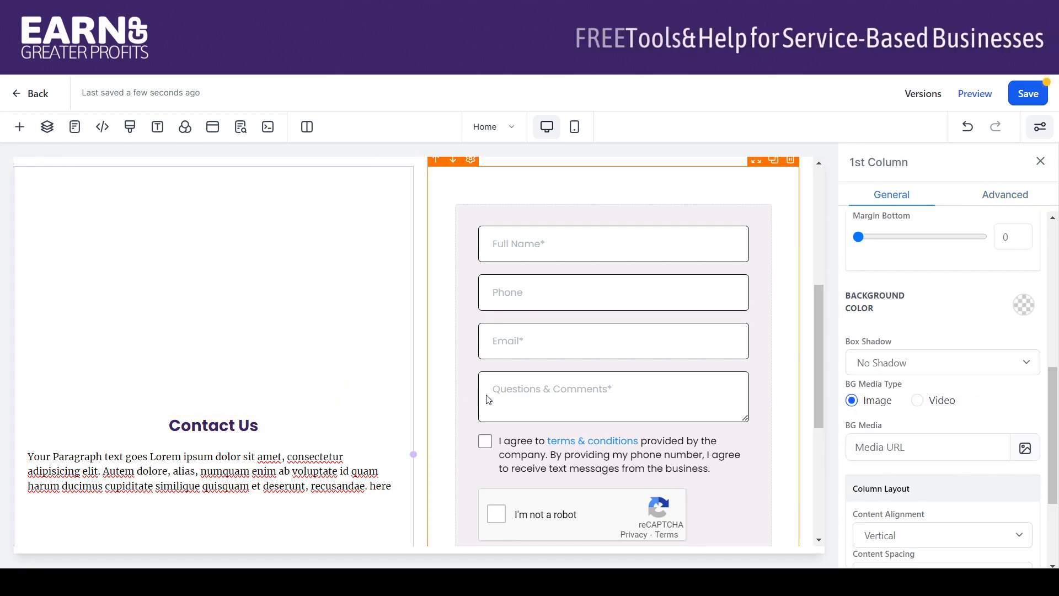
Set the left column's content spacing to Left, placing it at the top, and save the page
left_click_drag(819, 307, 780, 301)
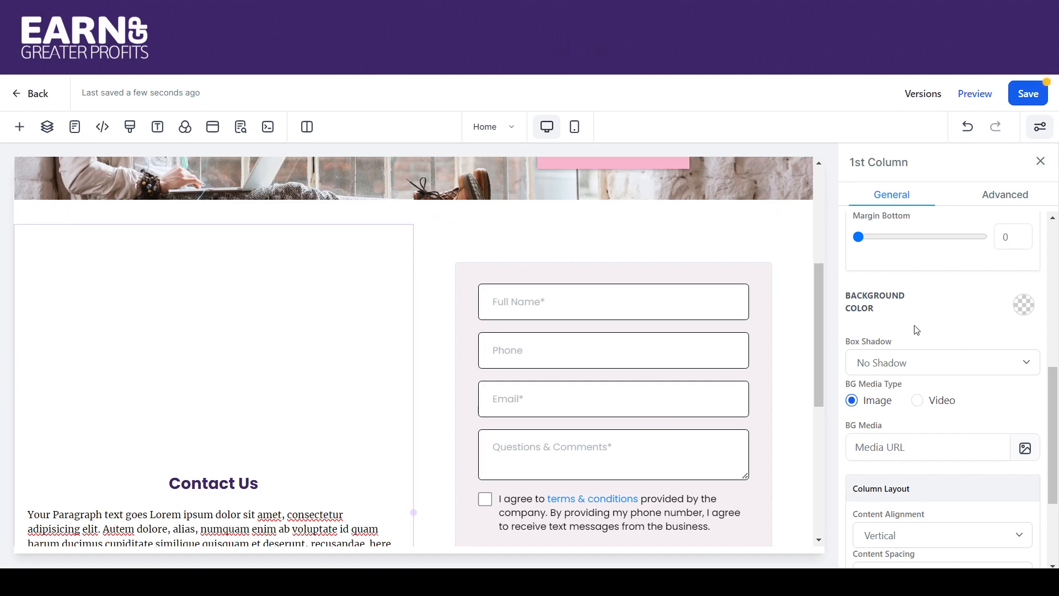
scroll(1048, 414, "down", 3)
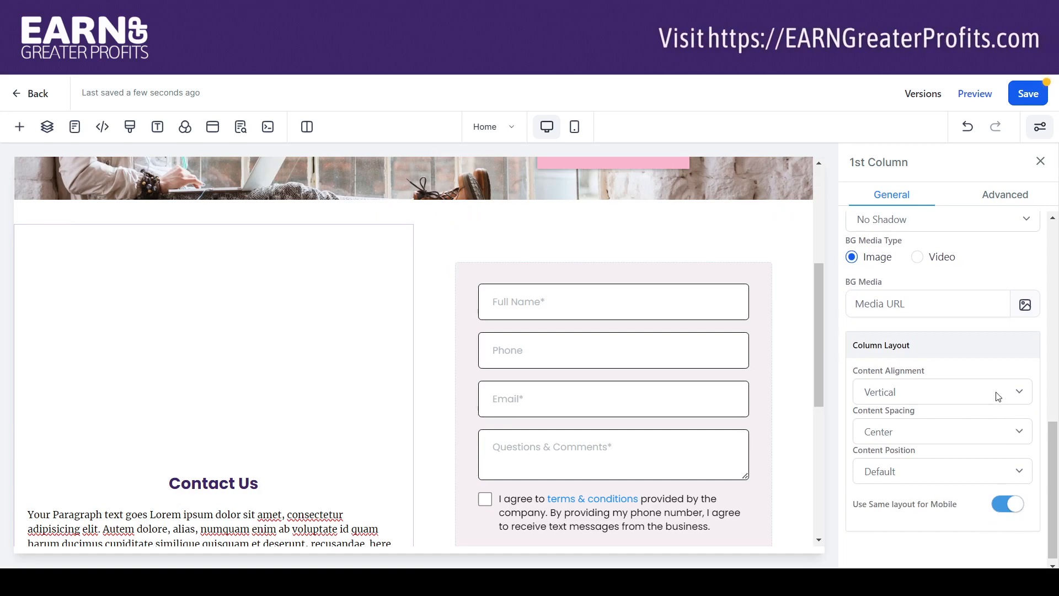
left_click(997, 394)
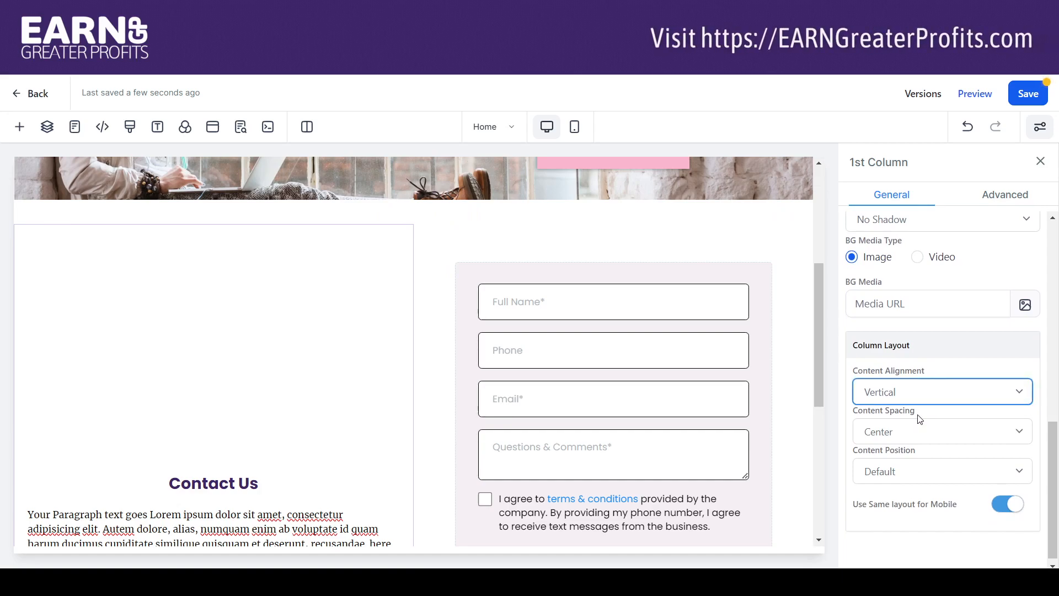
left_click(921, 440)
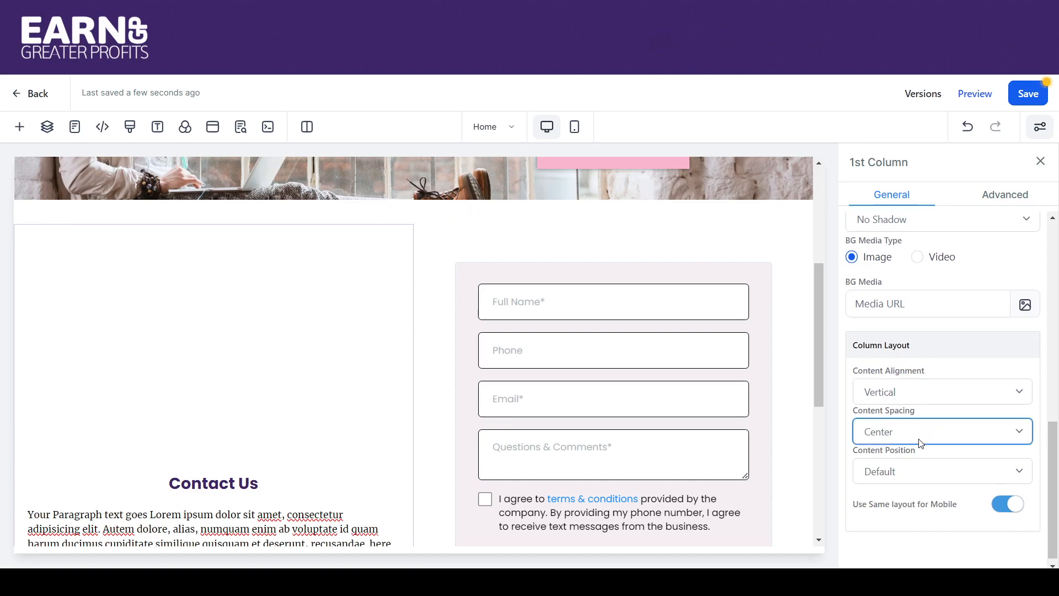
left_click(889, 470)
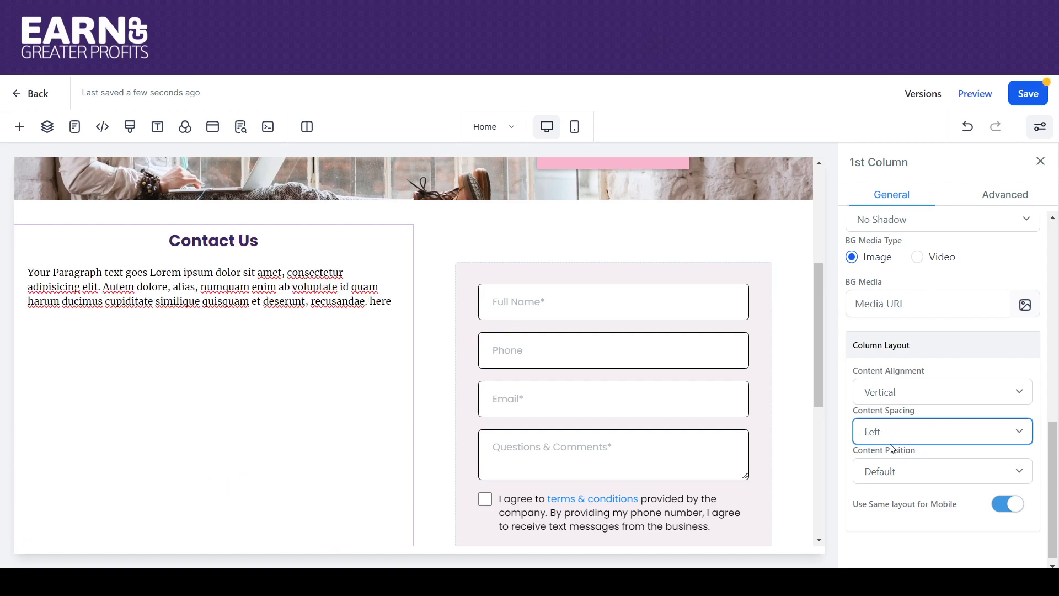
left_click(890, 478)
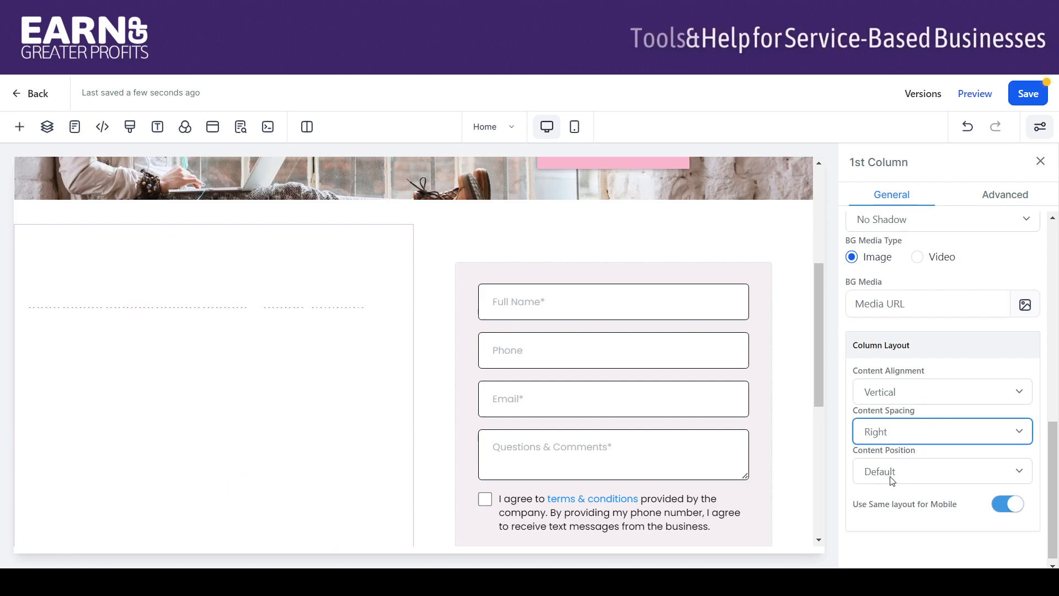
mouse_move(820, 395)
left_mouse_down()
mouse_move(832, 471)
mouse_move(825, 505)
mouse_move(820, 401)
left_mouse_up()
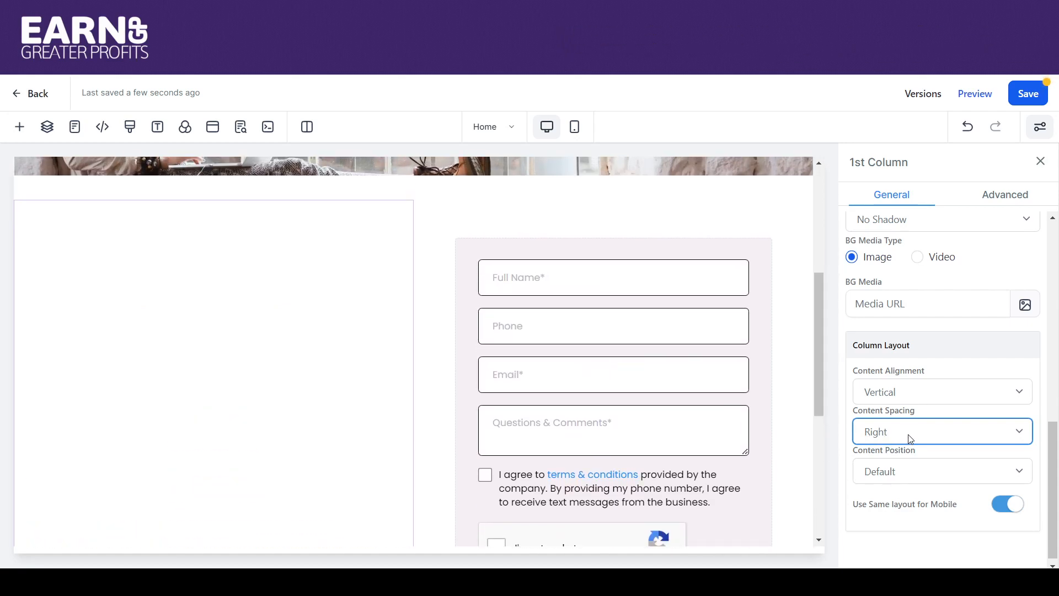
left_click(881, 466)
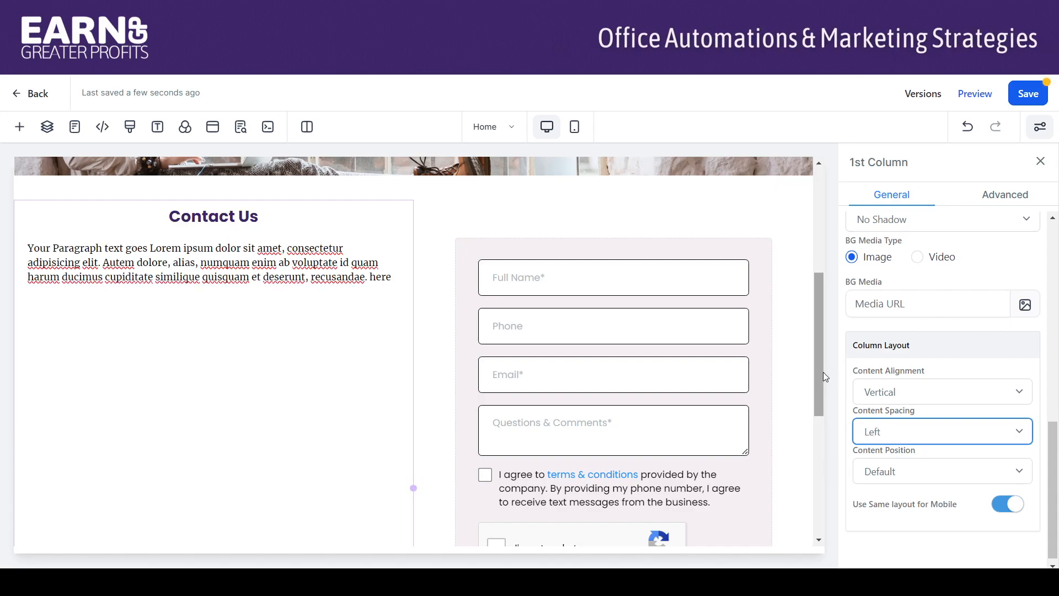
left_click_drag(822, 371, 796, 341)
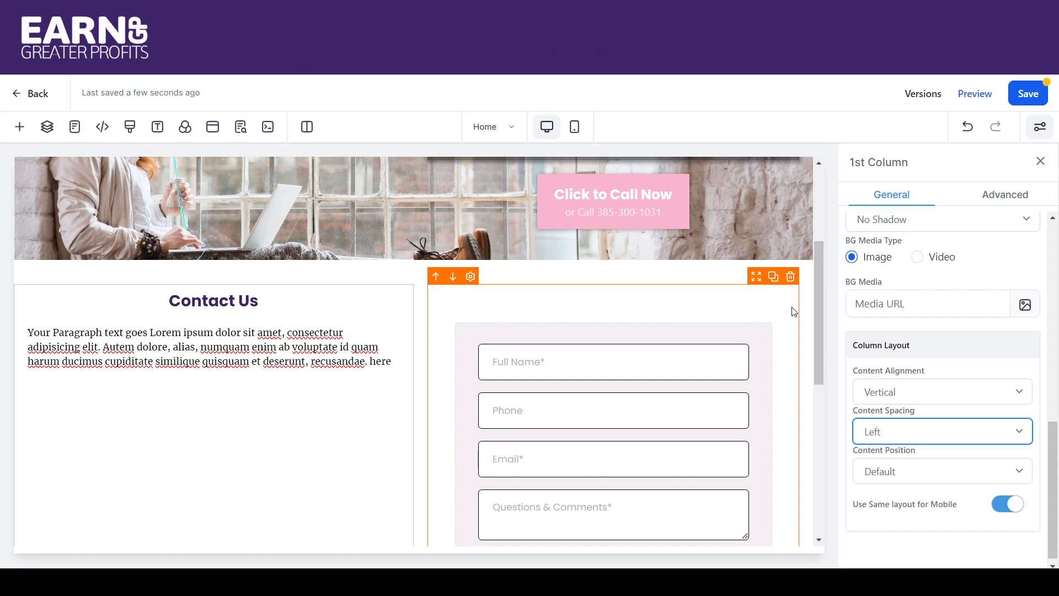
left_click(1029, 96)
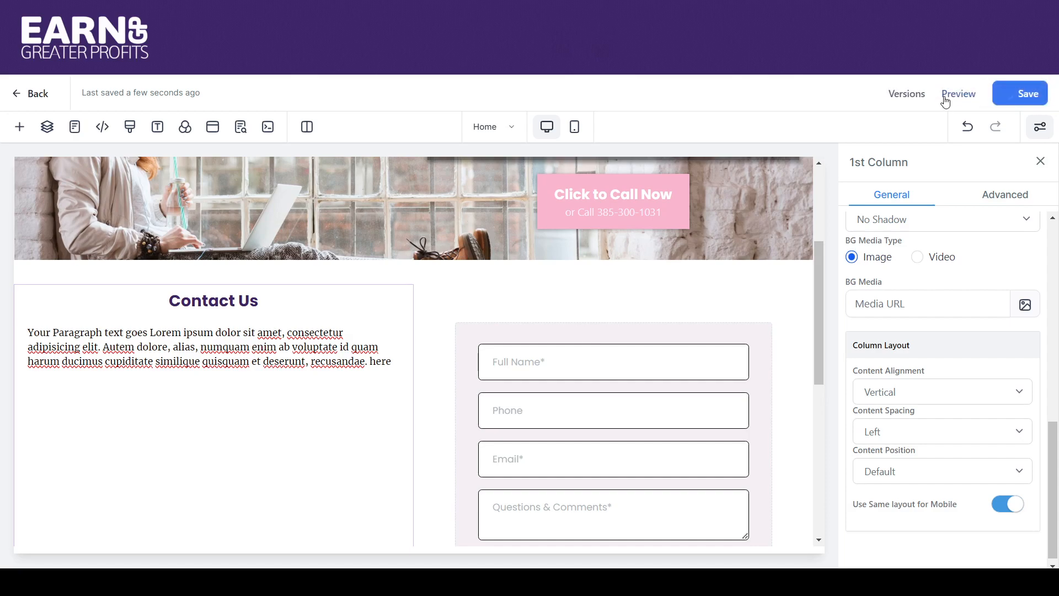
Preview the saved page, then scroll the builder to the Contact Us section and form
left_click(974, 95)
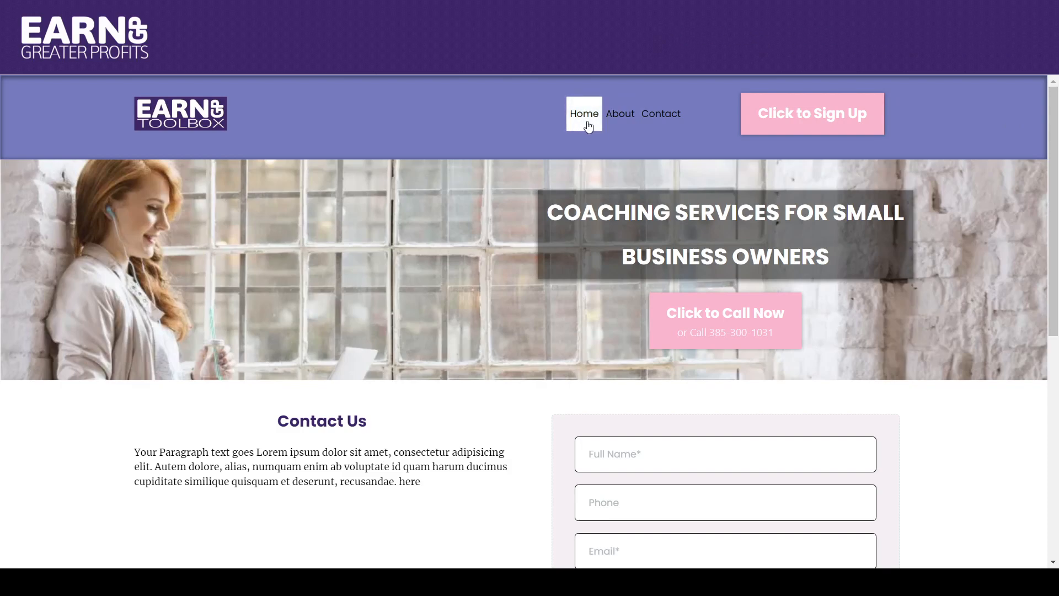
mouse_move(632, 119)
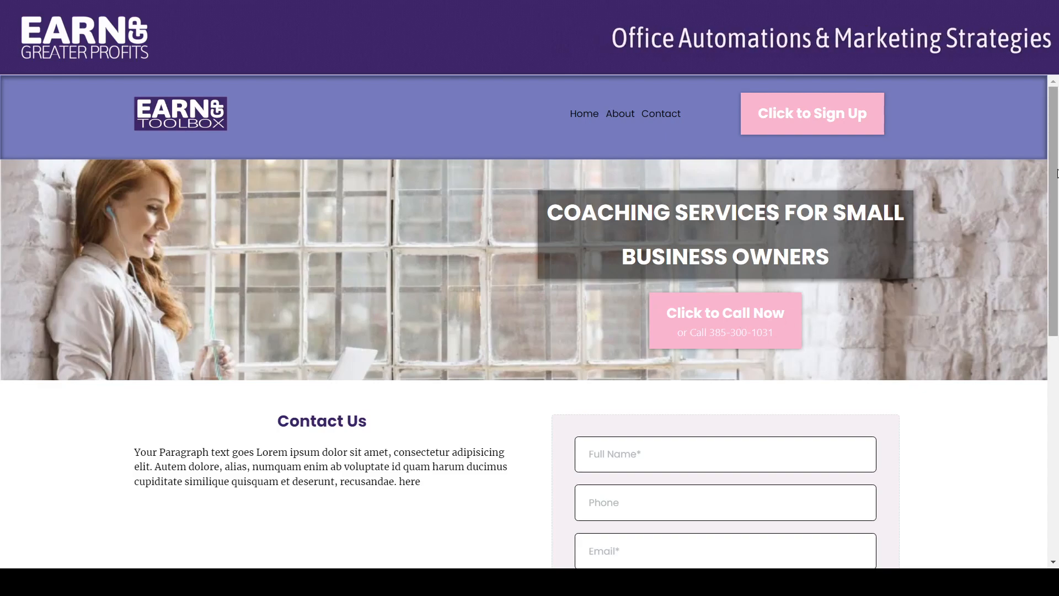
scroll(1055, 274, "down", 3)
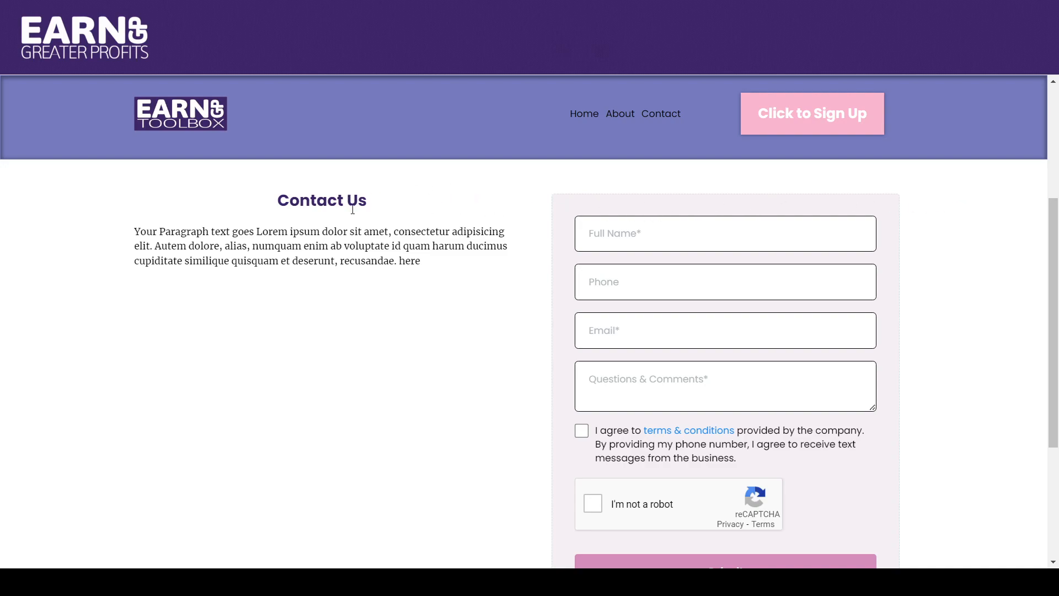
left_click_drag(1051, 220, 1035, 137)
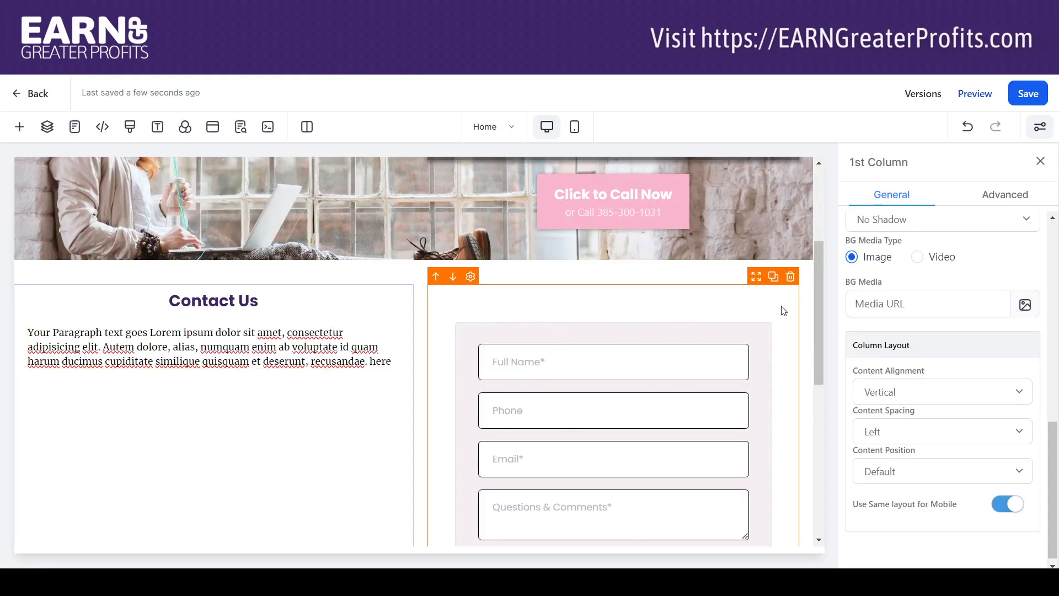
Change the header button label from 'Click to Sign Up' to 'Contact Us', keeping Open popup
left_click_drag(816, 266, 792, 233)
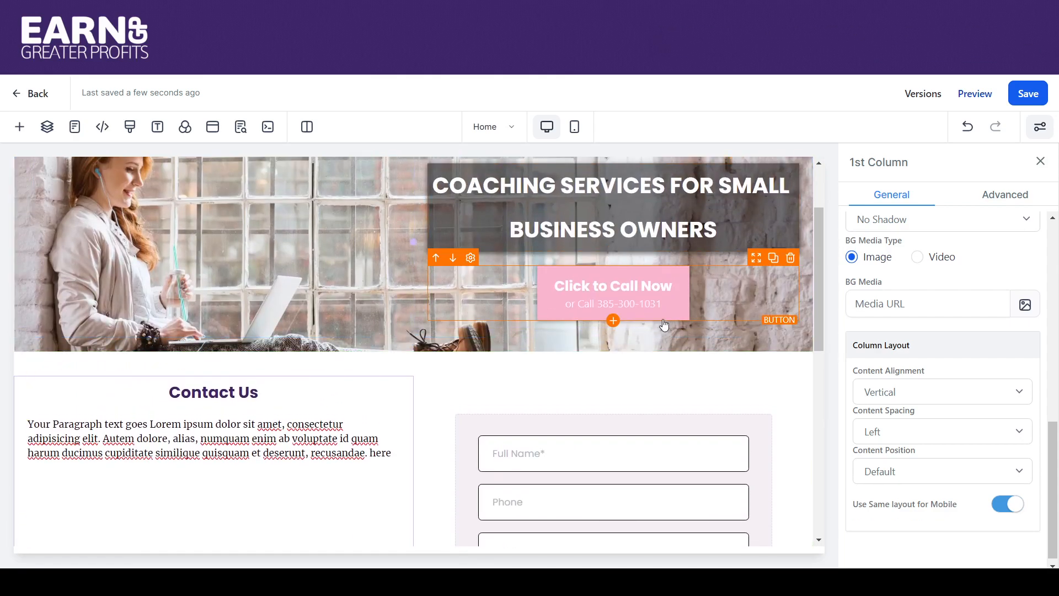
left_click_drag(820, 274, 813, 211)
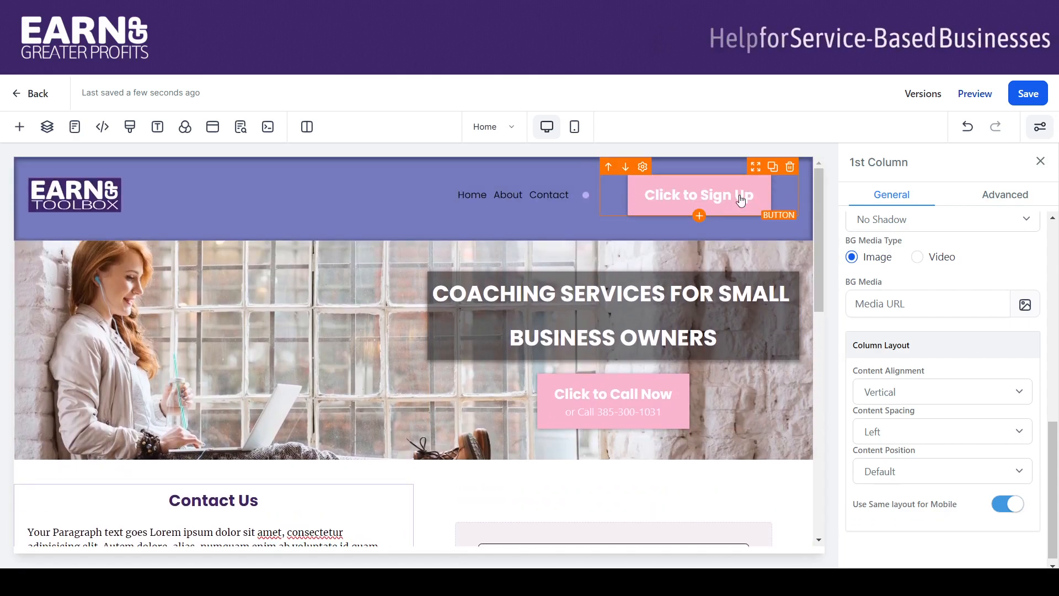
left_click(649, 203)
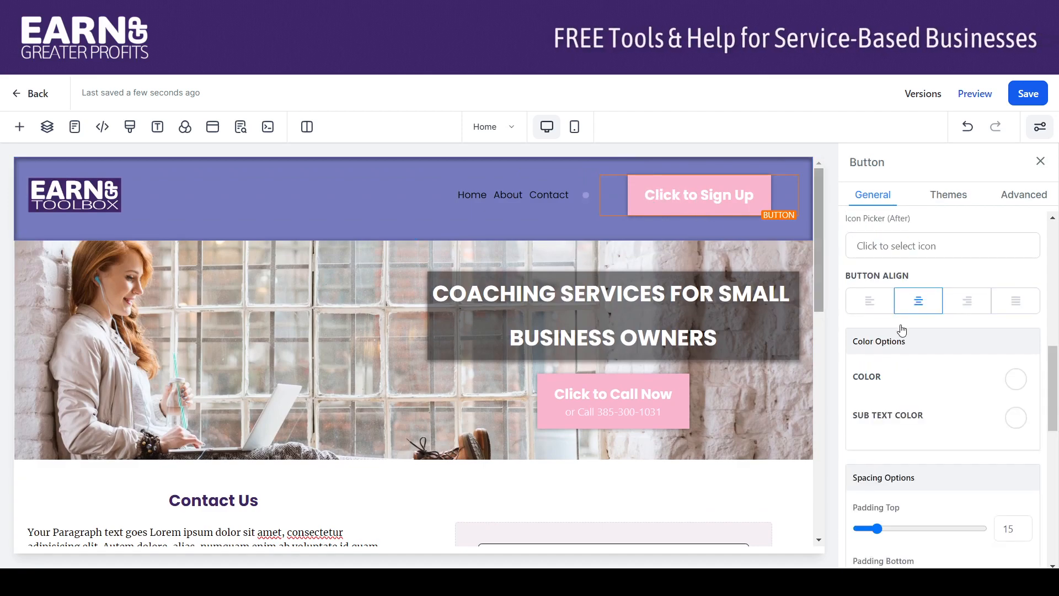
left_click_drag(1053, 368, 1058, 497)
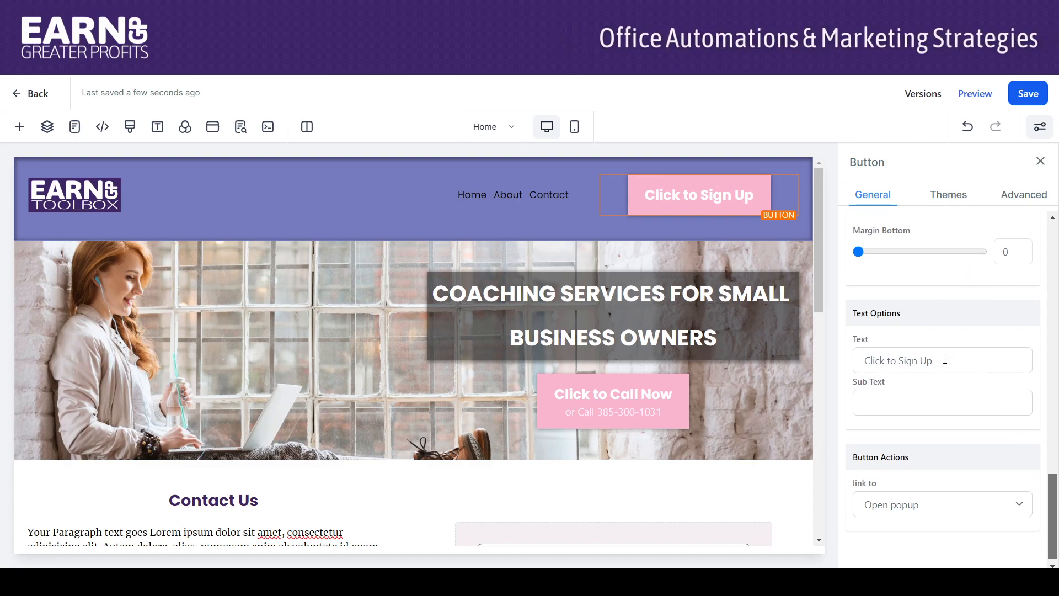
left_click_drag(941, 360, 861, 365)
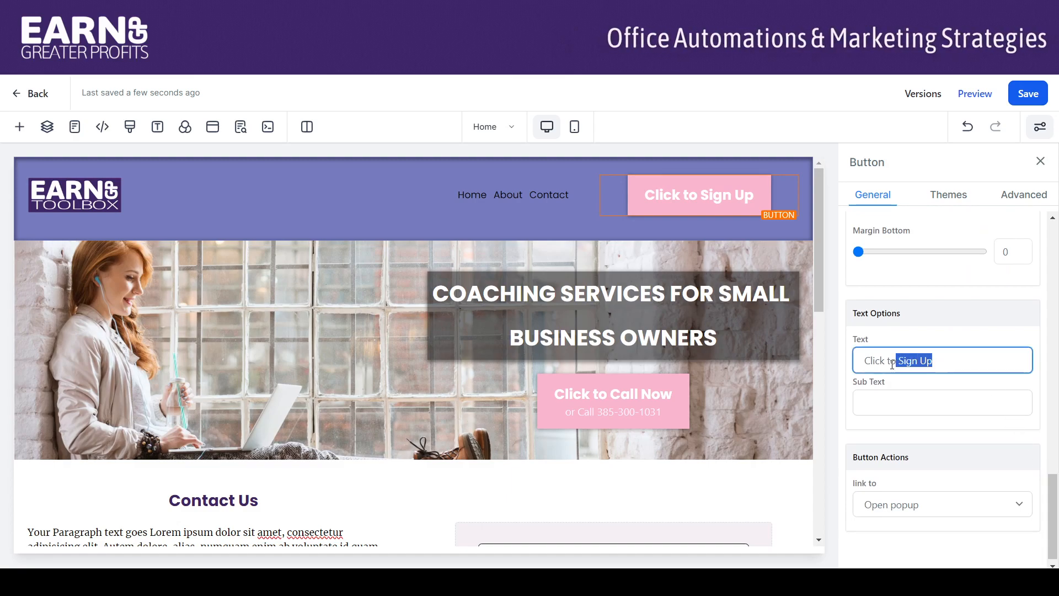
type("Contact Us")
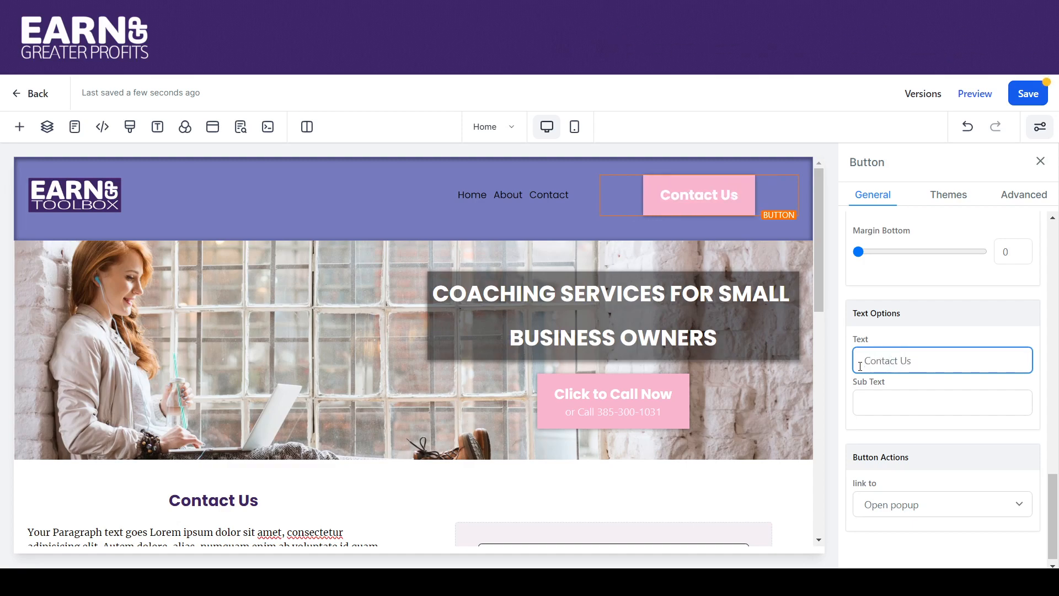
left_click_drag(1056, 487, 1056, 492)
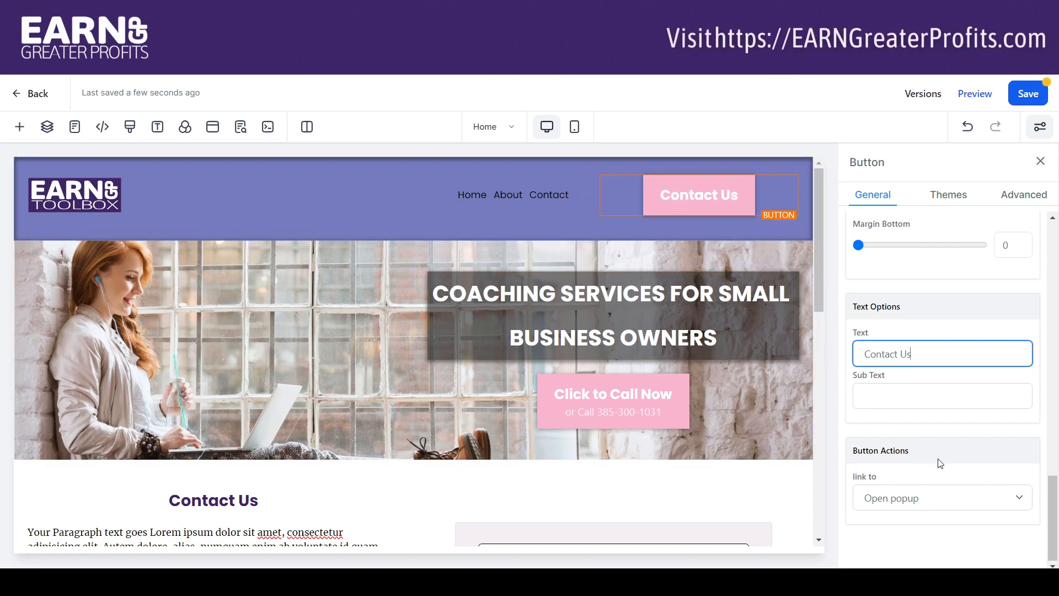
left_click(1022, 502)
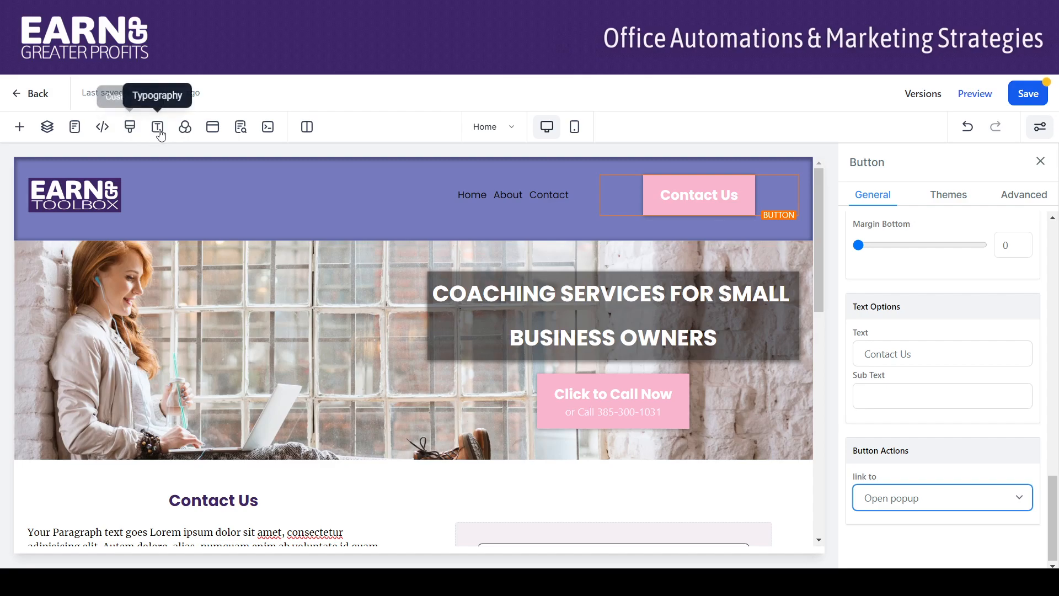
In the page popup, add a one-column row and drop a Form element into it
left_click(213, 128)
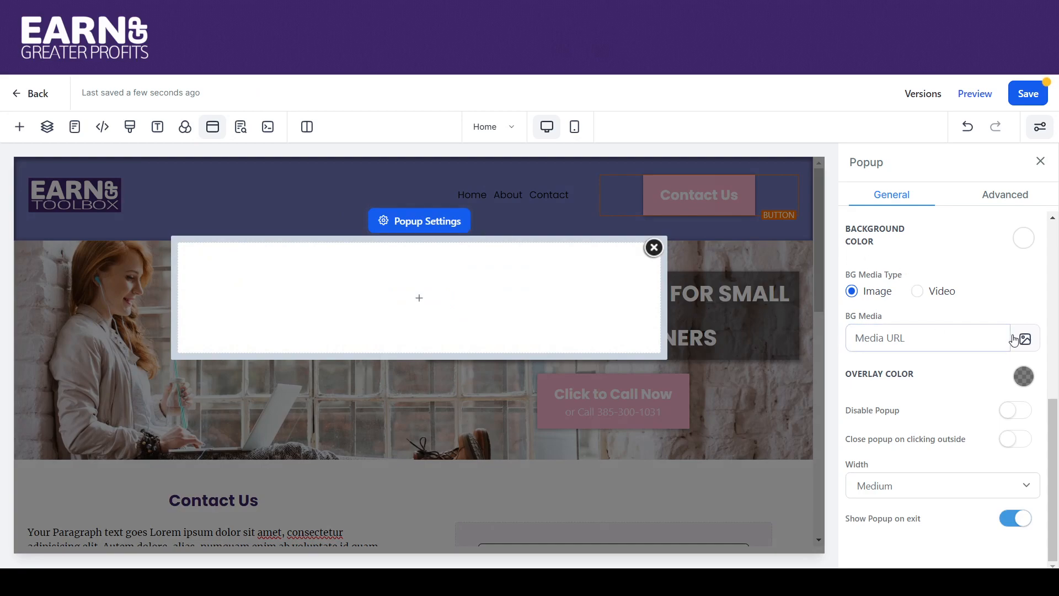
left_click_drag(1056, 411, 1057, 236)
left_click_drag(1056, 232, 1055, 419)
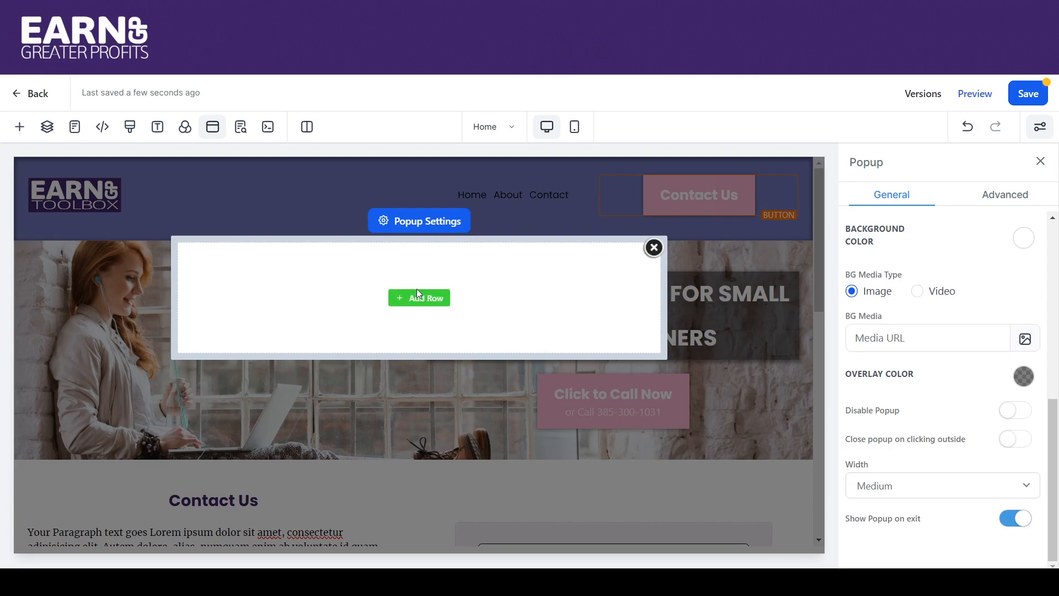
left_click(421, 302)
left_click_drag(210, 231, 407, 336)
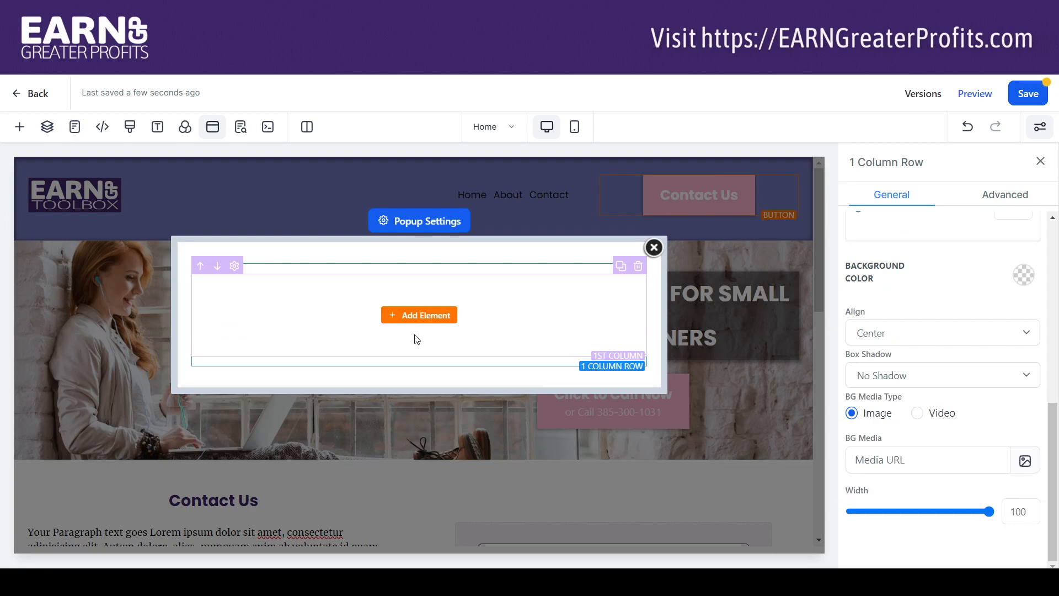
left_click(419, 315)
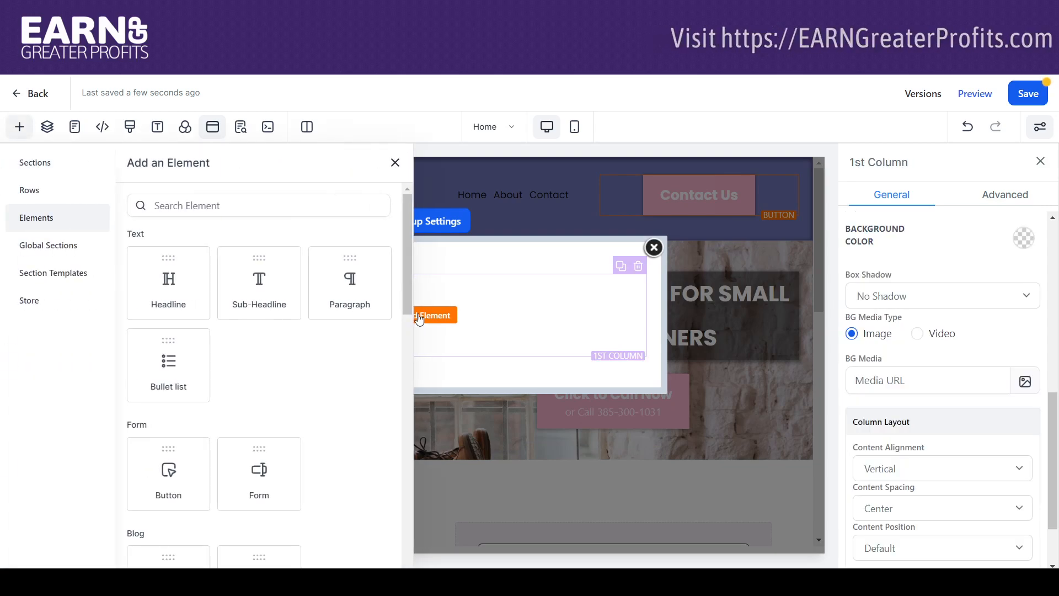
left_click_drag(406, 306, 406, 379)
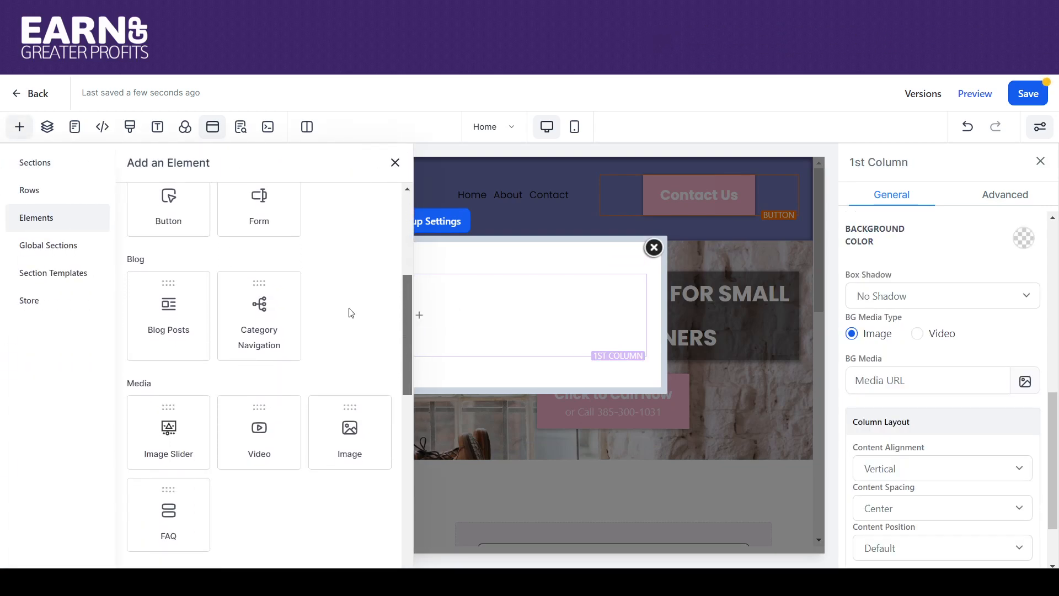
left_click_drag(259, 204, 428, 341)
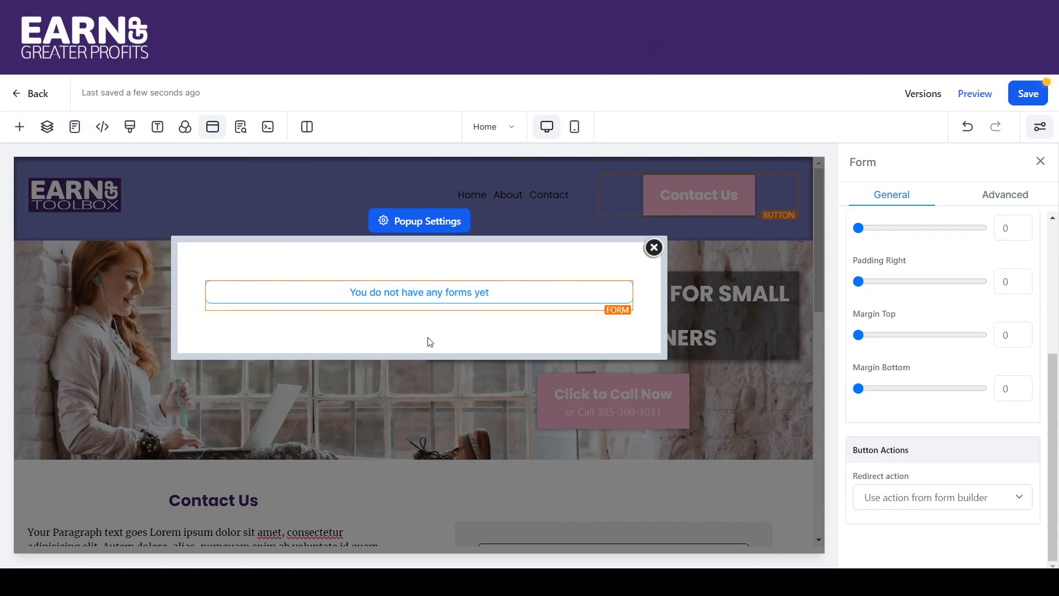
left_click(417, 299)
Switch the popup's form to the Basic Contact Form
left_click(438, 265)
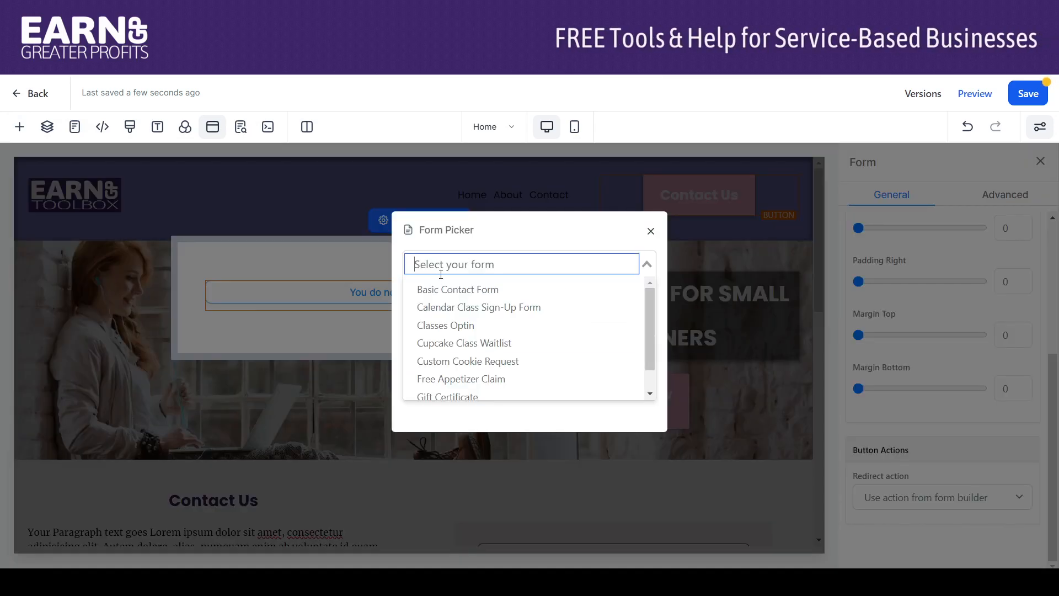
left_click(444, 297)
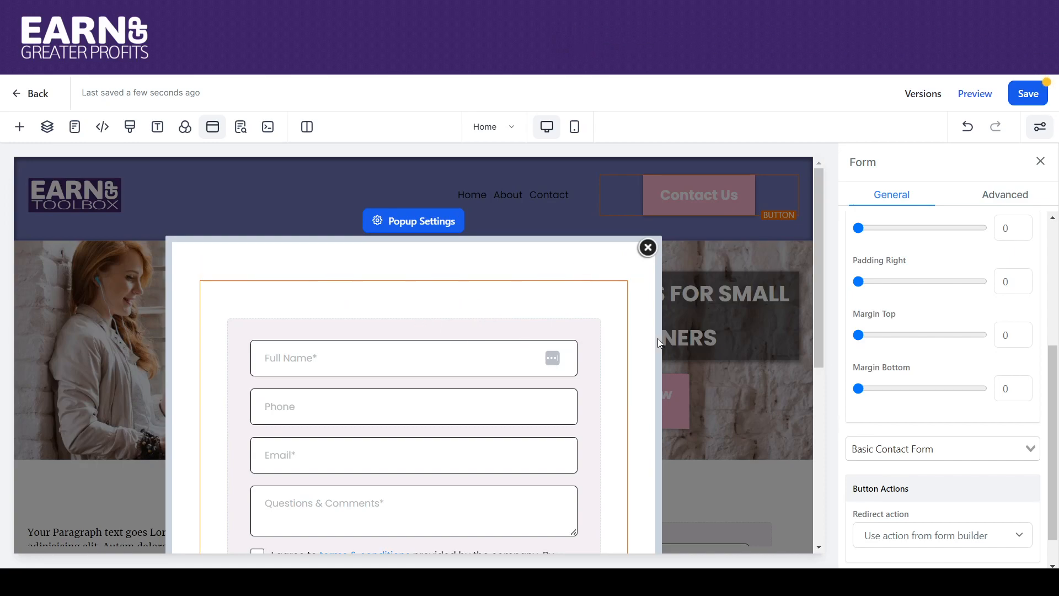
left_click_drag(821, 306, 819, 465)
Add a Sub-Headline element to the popup and place it above the form
left_click(414, 513)
left_click_drag(411, 306, 390, 208)
left_click_drag(305, 305, 444, 245)
mouse_move(453, 162)
left_mouse_down()
mouse_move(454, 130)
mouse_move(462, 170)
mouse_move(452, 145)
left_mouse_up()
left_click_drag(453, 184, 465, 342)
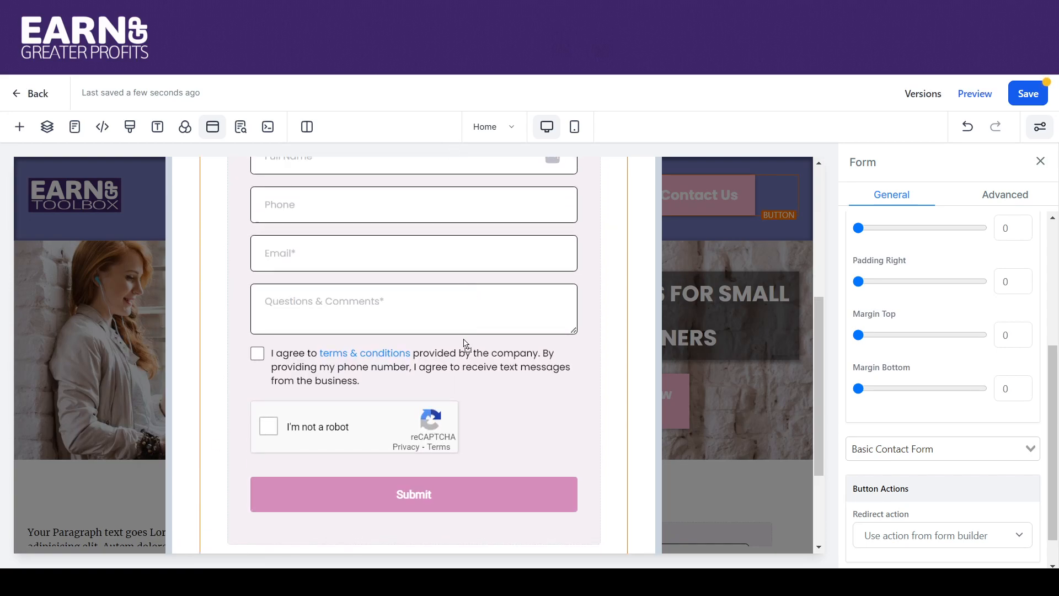
left_click_drag(448, 151, 462, 271)
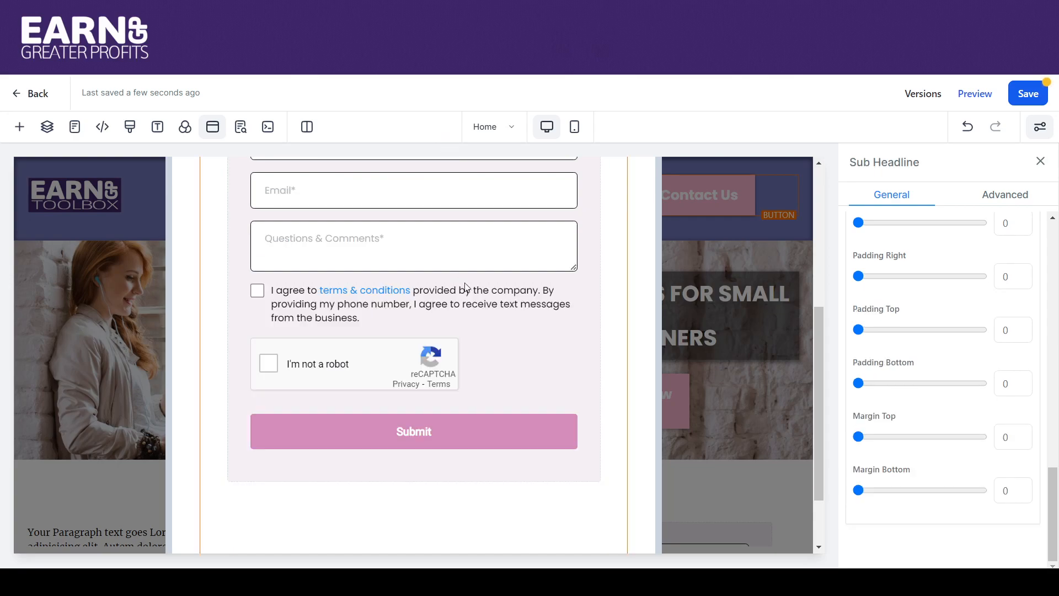
Replace the sub-headline text with 'Contact Us', correcting the typos
left_click_drag(815, 390, 733, 263)
left_click_drag(534, 289, 278, 288)
type("Contac")
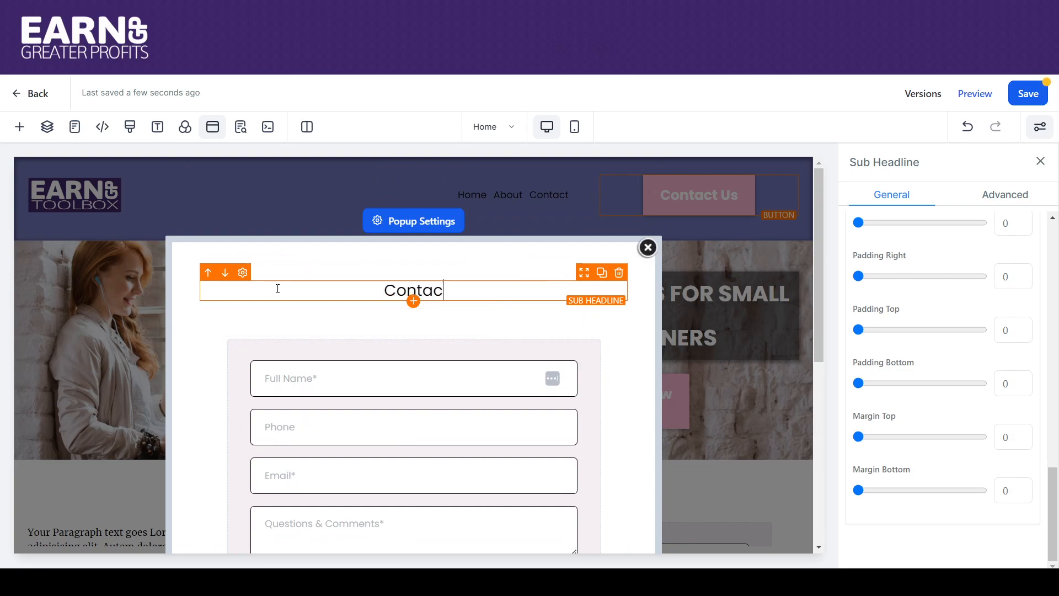
type("t US")
key("BackSpace")
type("w")
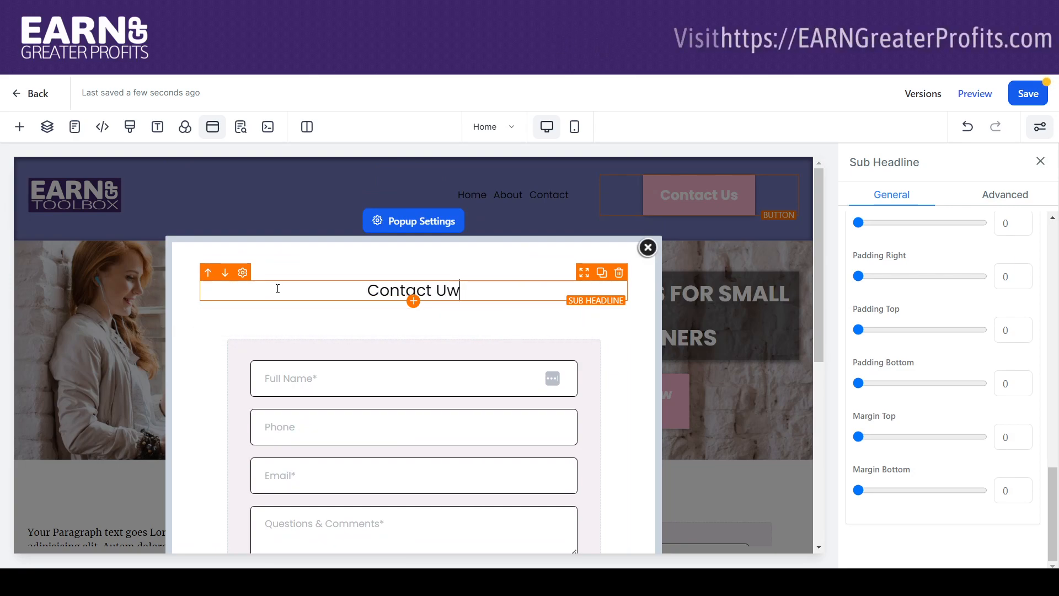
key("BackSpace")
type("s")
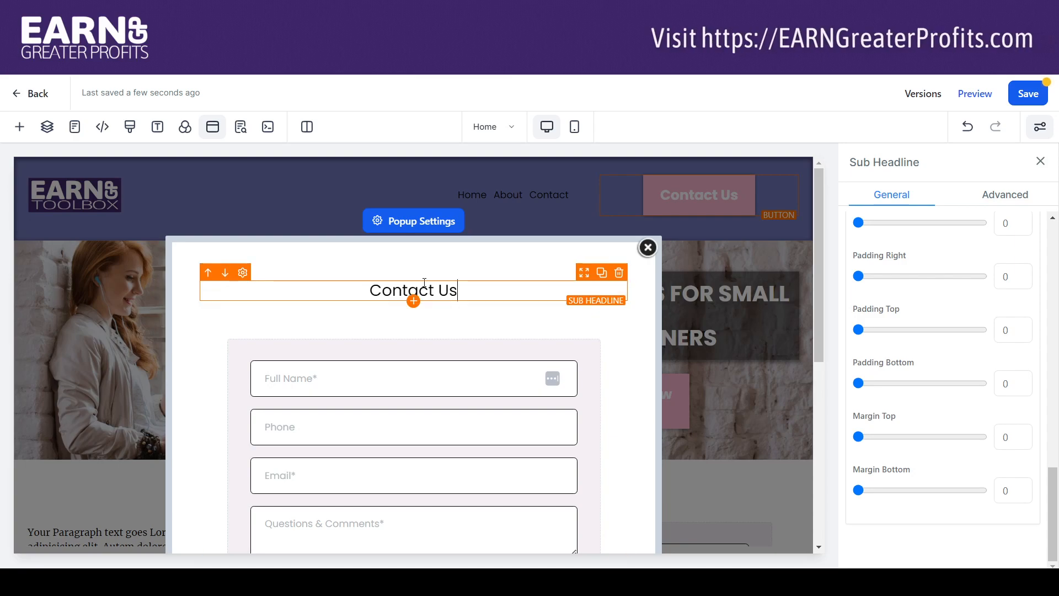
Select the 'Contact Us' sub-headline to bring up its settings
left_click_drag(468, 290, 336, 288)
left_click(597, 329)
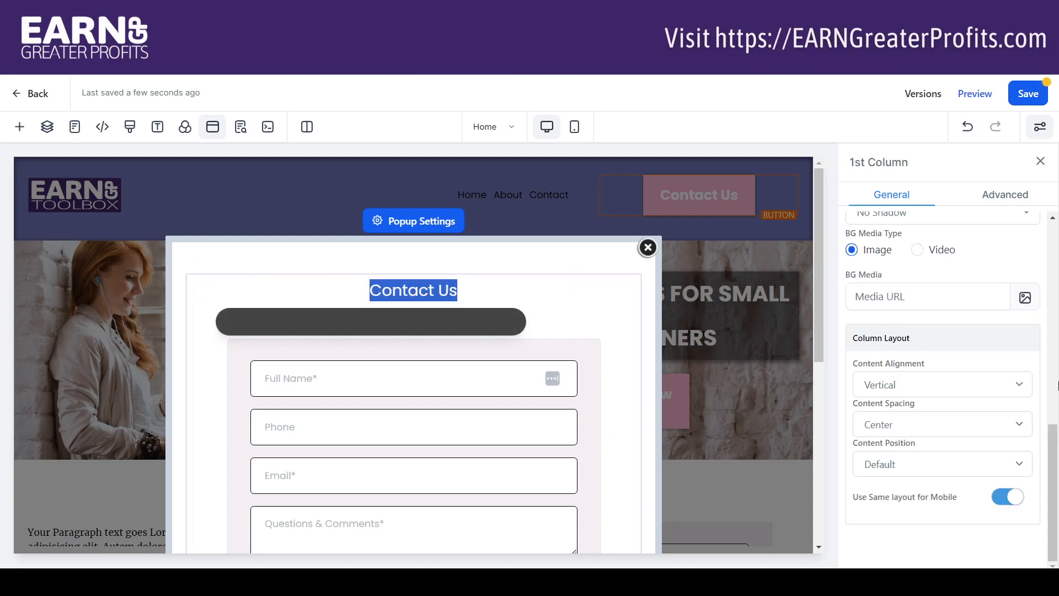
mouse_move(1055, 434)
left_mouse_down()
mouse_move(1053, 207)
mouse_move(1057, 418)
left_mouse_up()
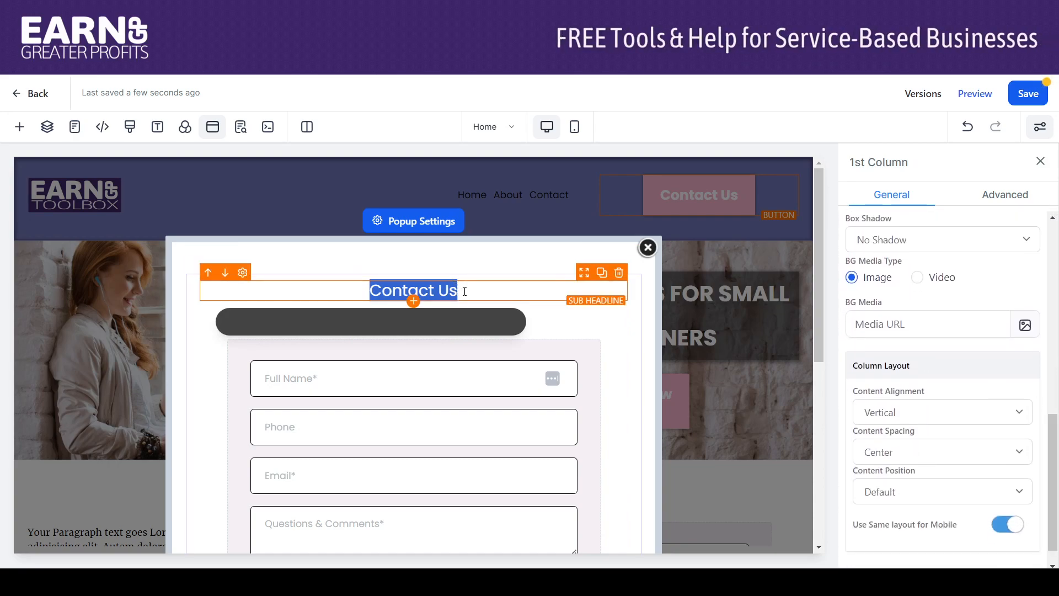
left_click(496, 283)
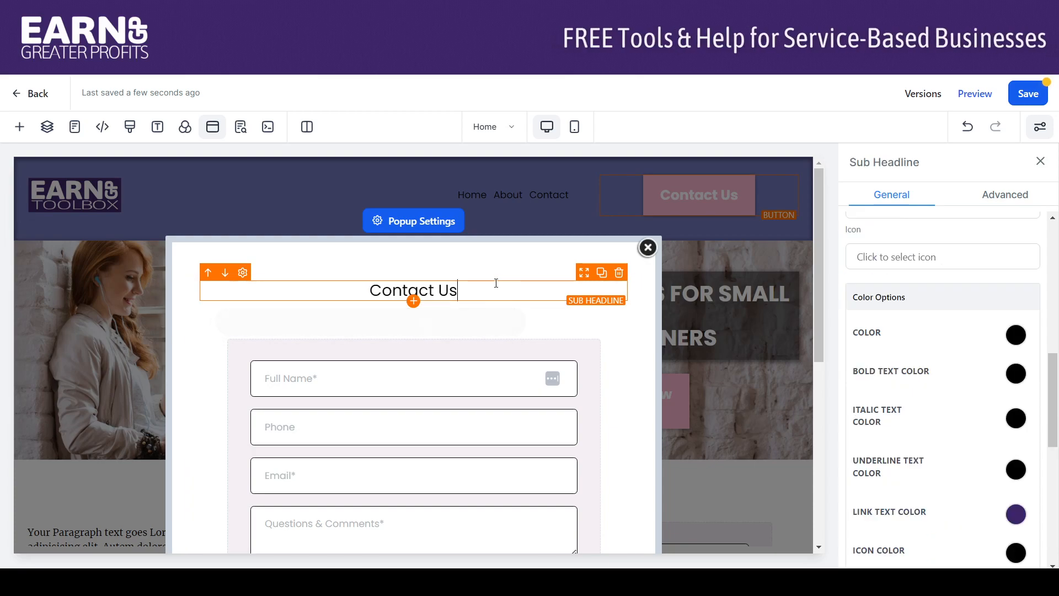
left_click_drag(1057, 369, 1048, 298)
scroll(1047, 297, "down", 2)
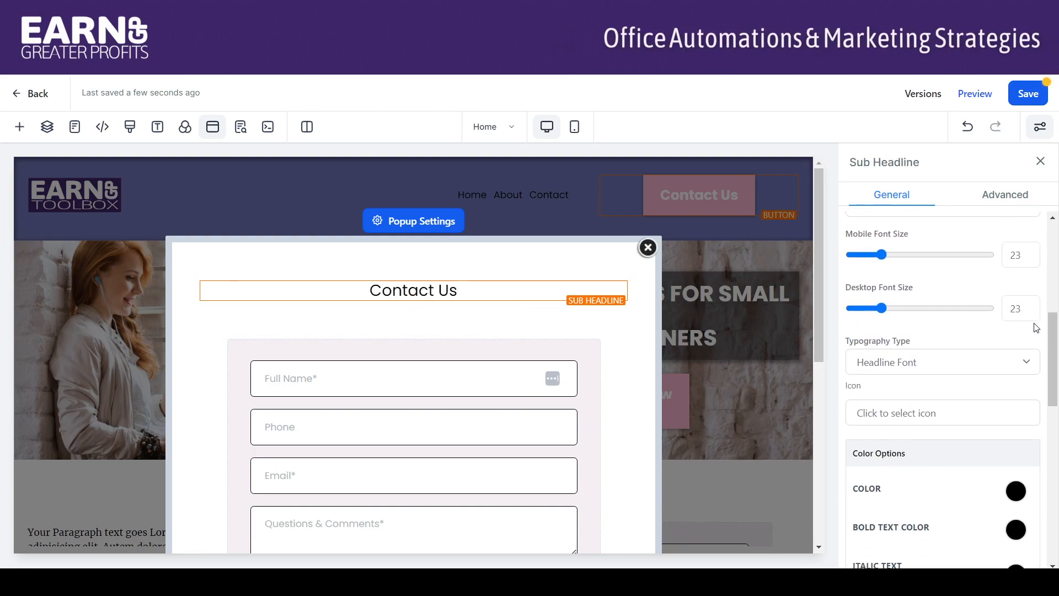
Set the sub-headline's desktop font size to 36
double_click(1021, 305)
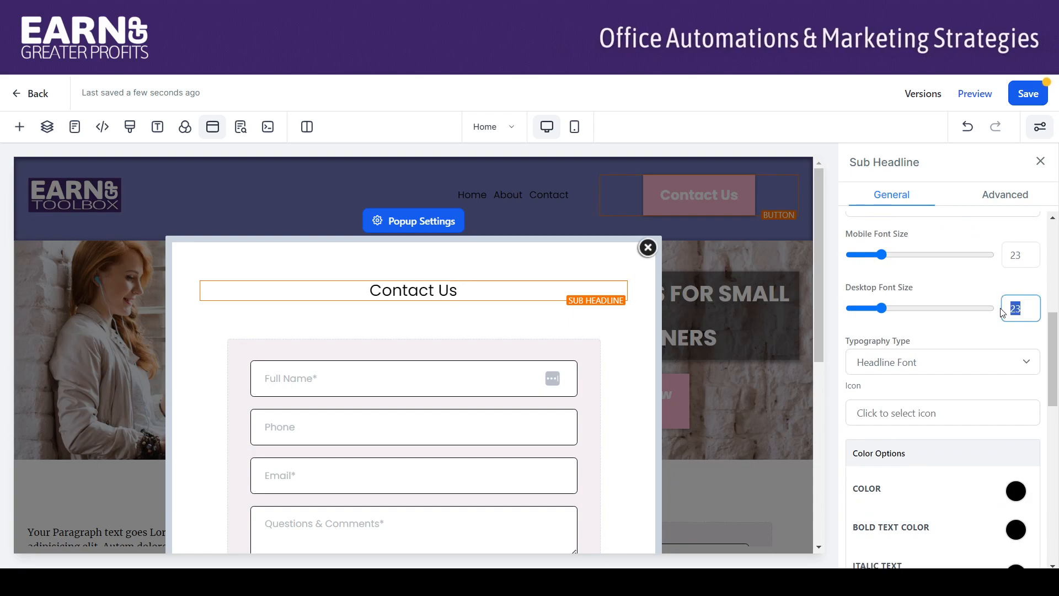
type("36")
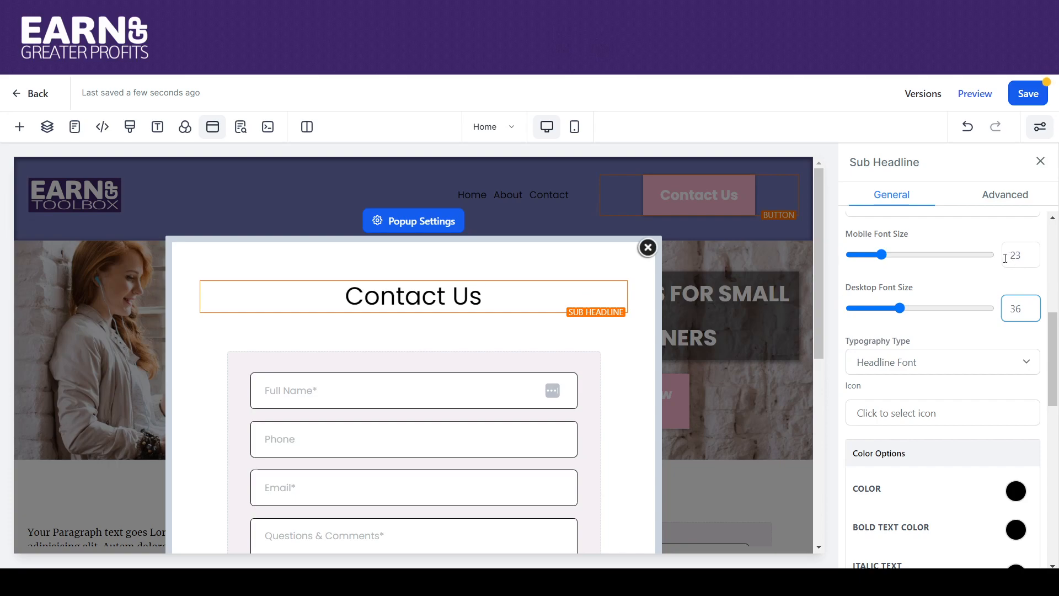
left_click_drag(1055, 333, 1056, 370)
Make the 'Contact Us' heading's bold text colour dark purple
mouse_move(539, 284)
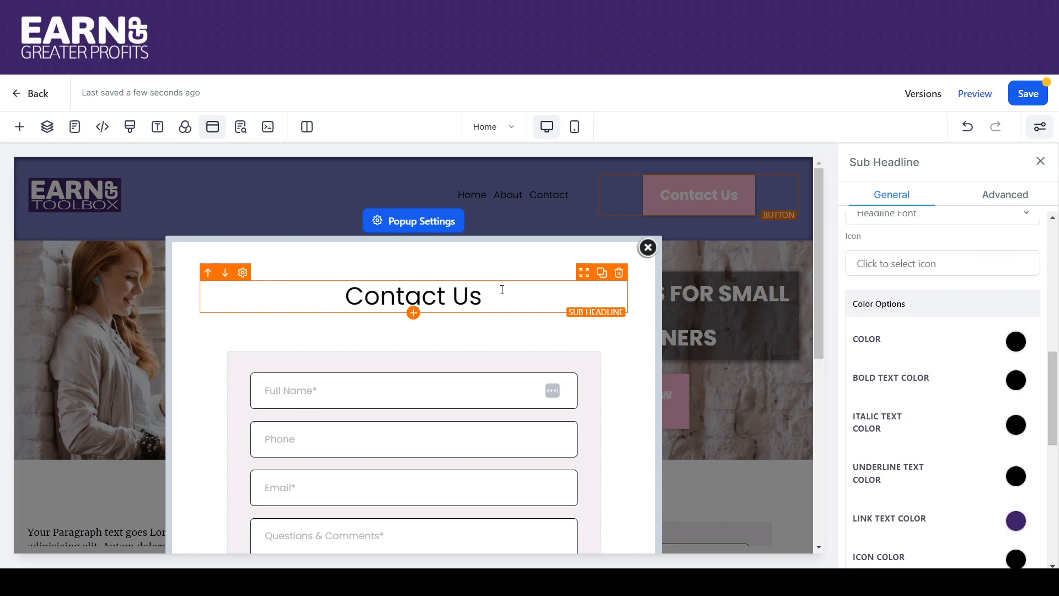
left_click_drag(505, 288, 337, 295)
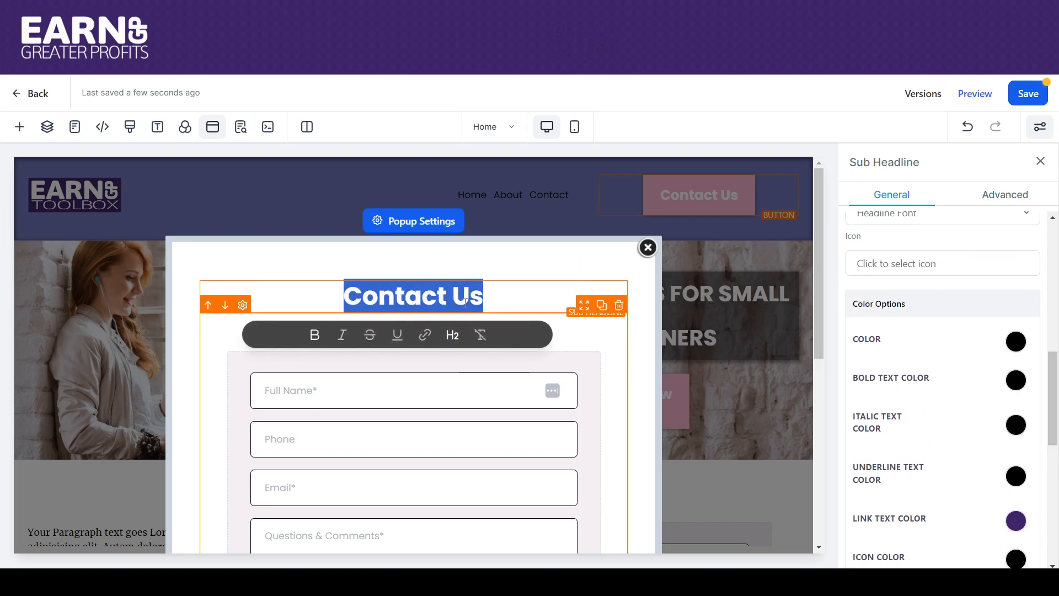
left_click(1020, 382)
left_click(971, 465)
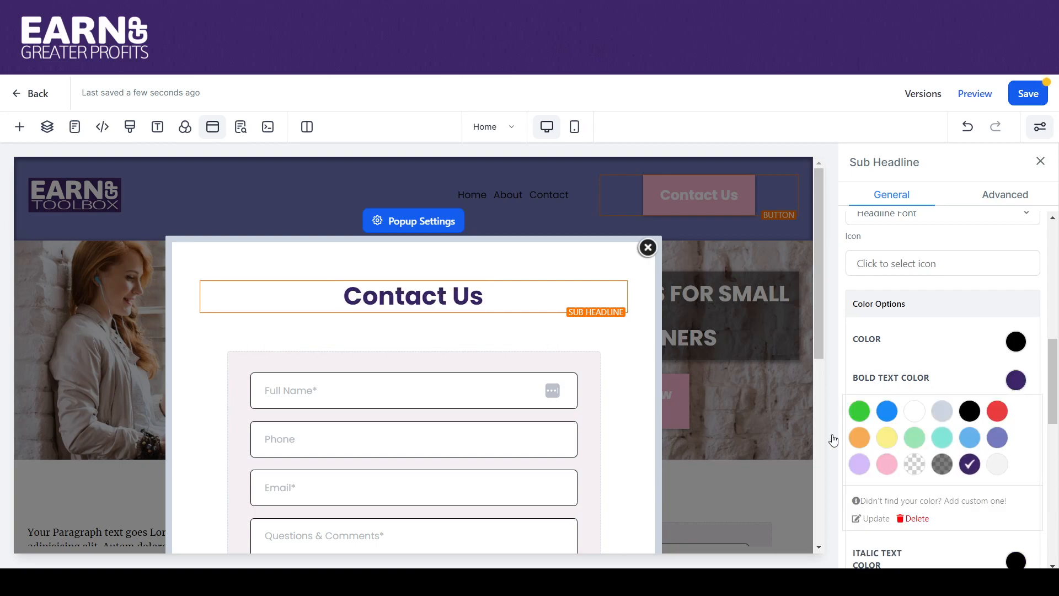
left_click(633, 362)
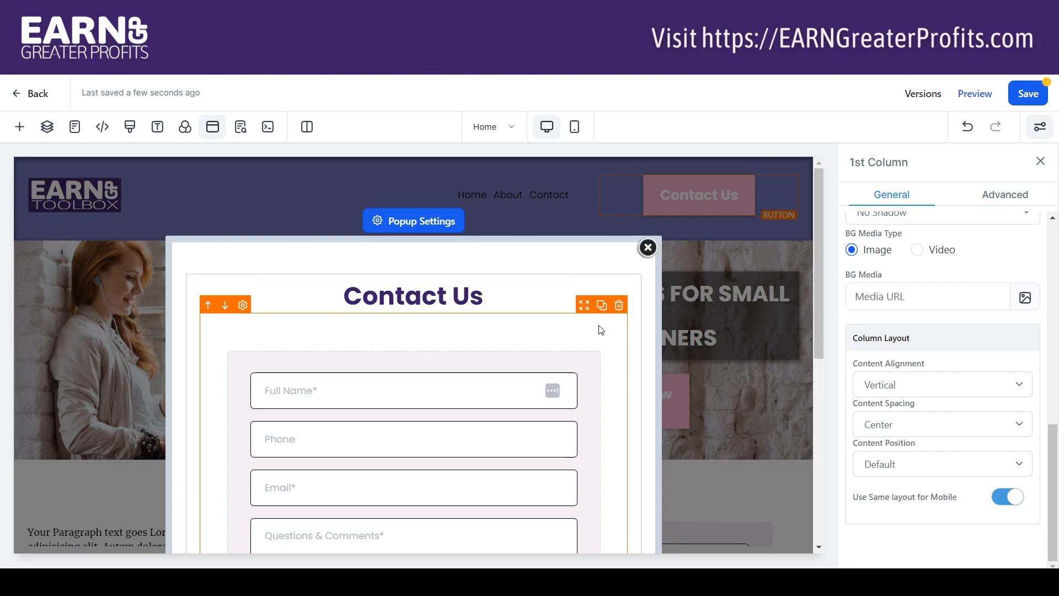
Review the popup, save the page, and close the popup editor
left_click_drag(819, 266, 839, 443)
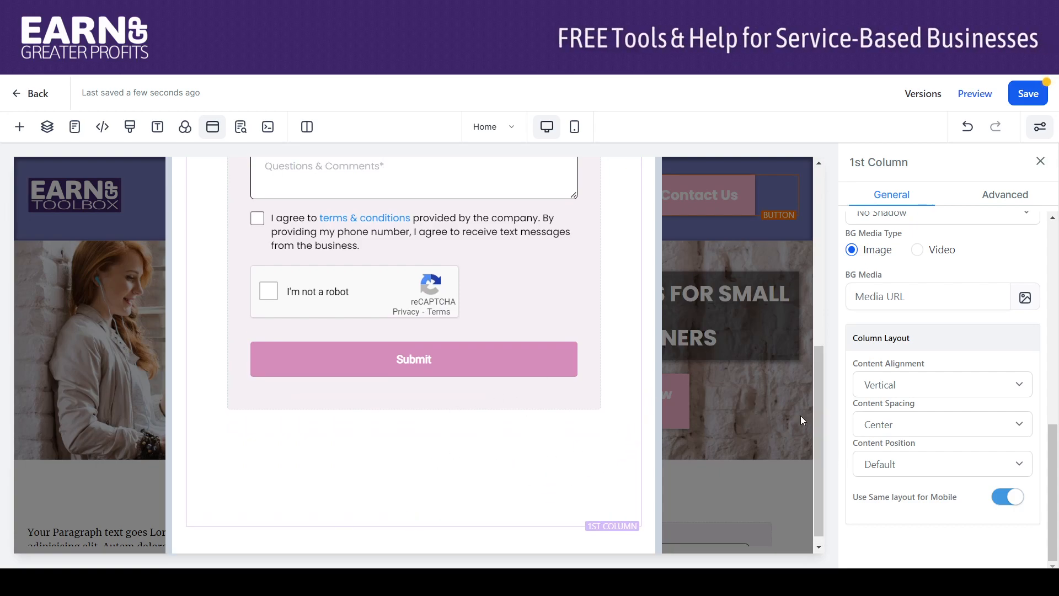
left_click_drag(814, 418, 817, 194)
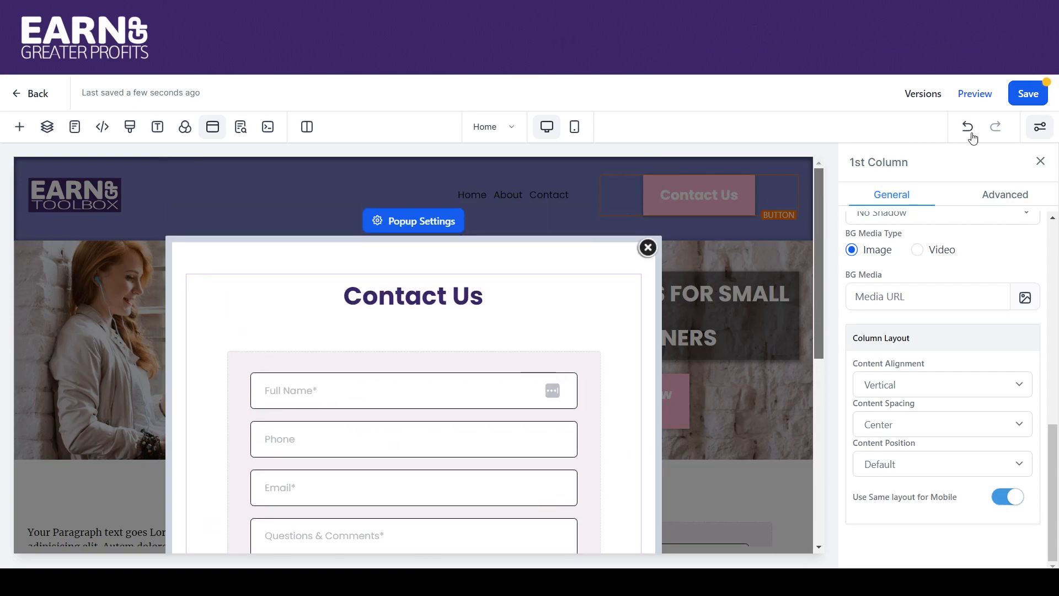
left_click(1028, 95)
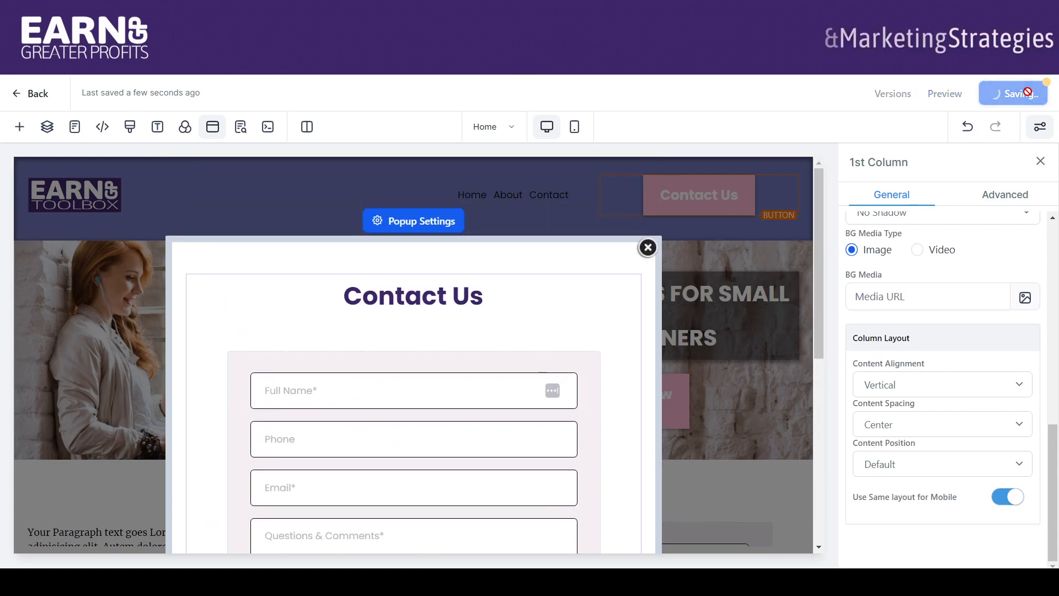
left_click(648, 247)
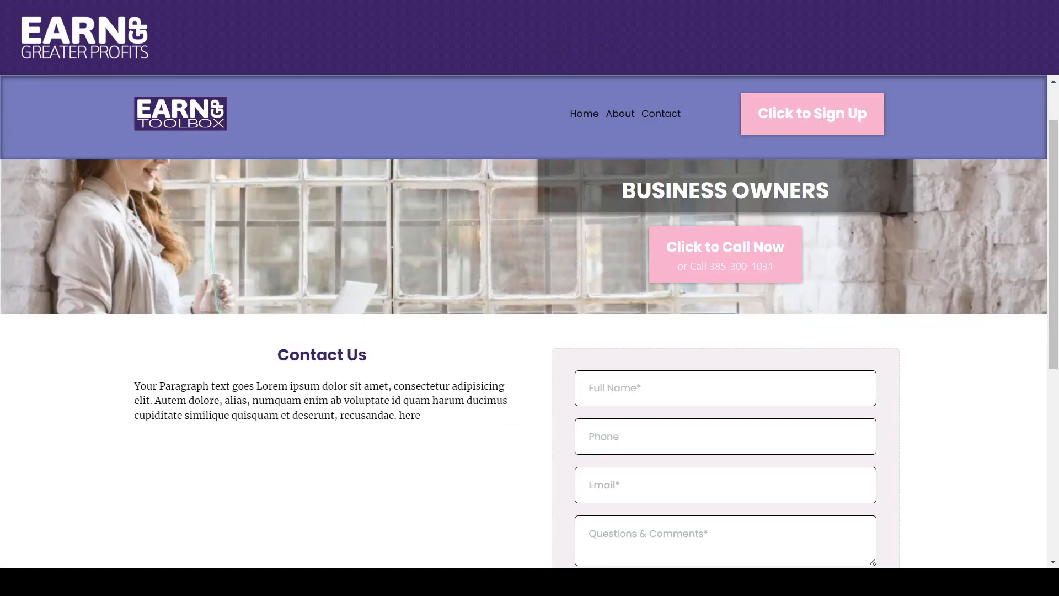
Reload the preview and confirm the header's Contact Us button opens and closes the form popup
key("F5")
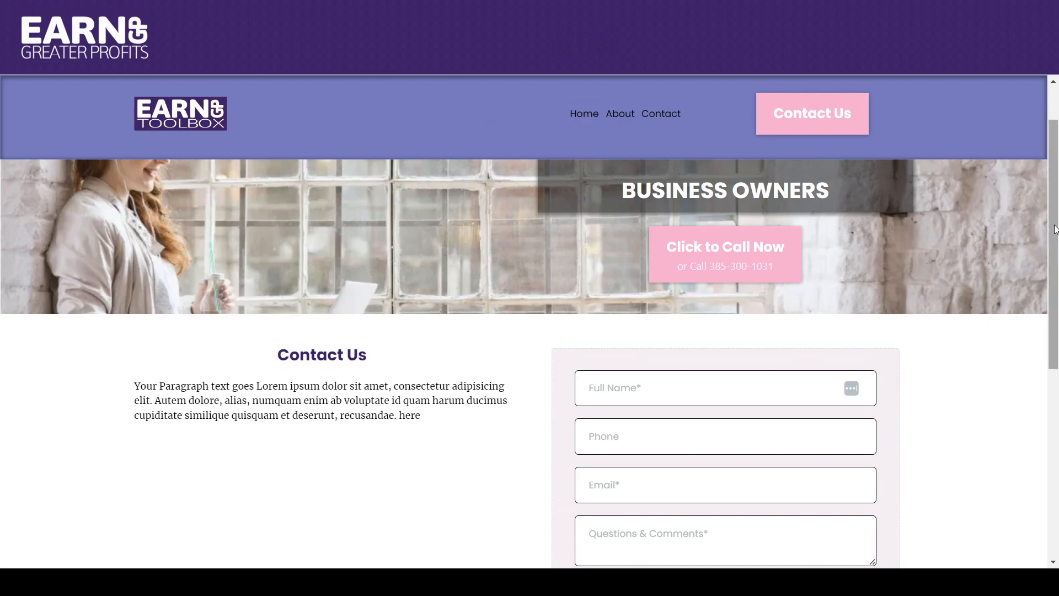
scroll(1010, 150, "up", 1)
left_click(811, 117)
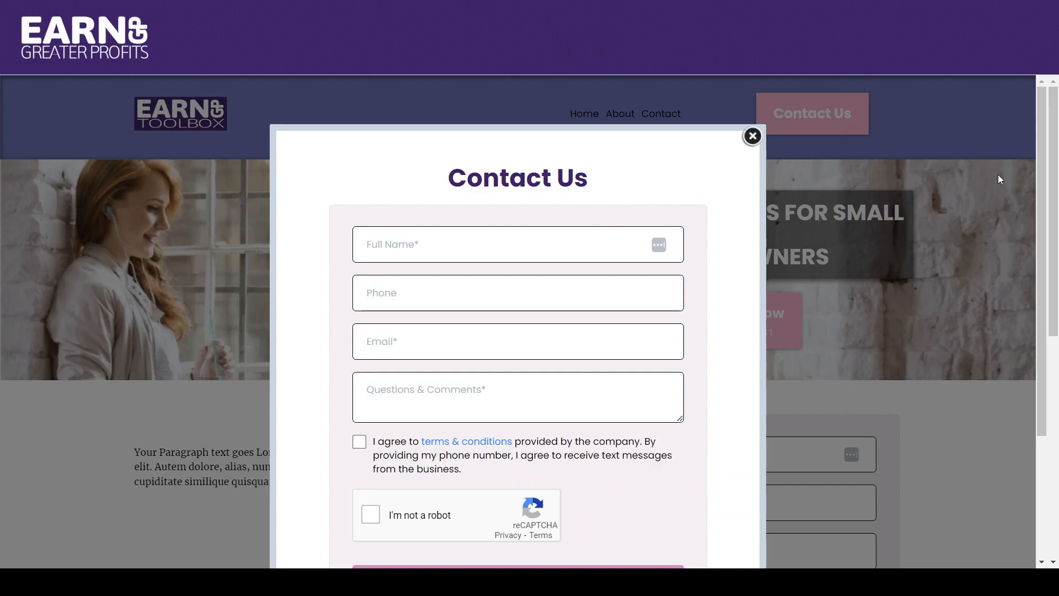
left_click_drag(1036, 153, 1027, 289)
scroll(1027, 257, "up", 3)
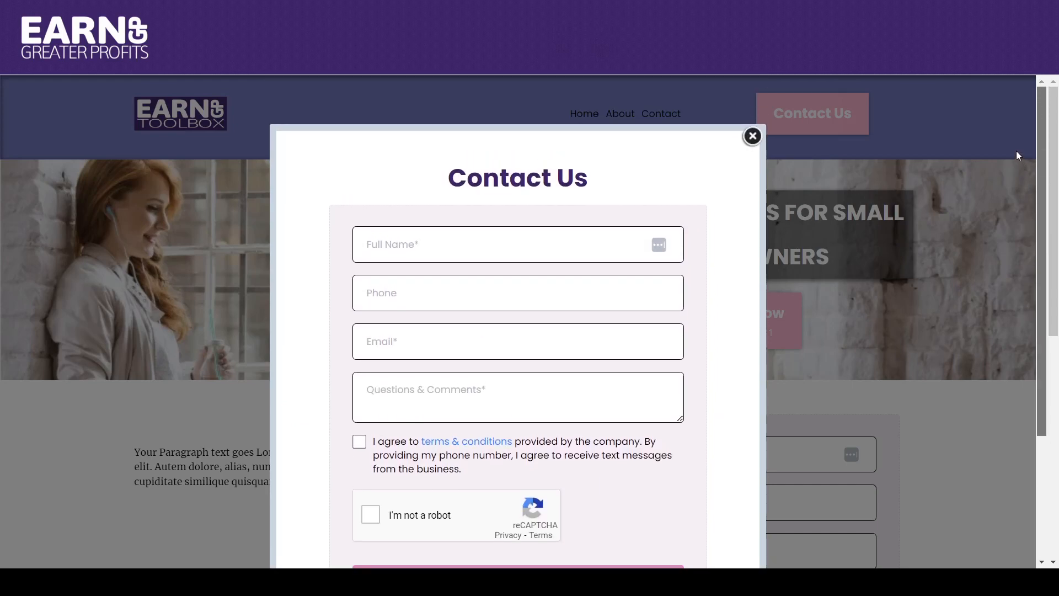
left_click(752, 137)
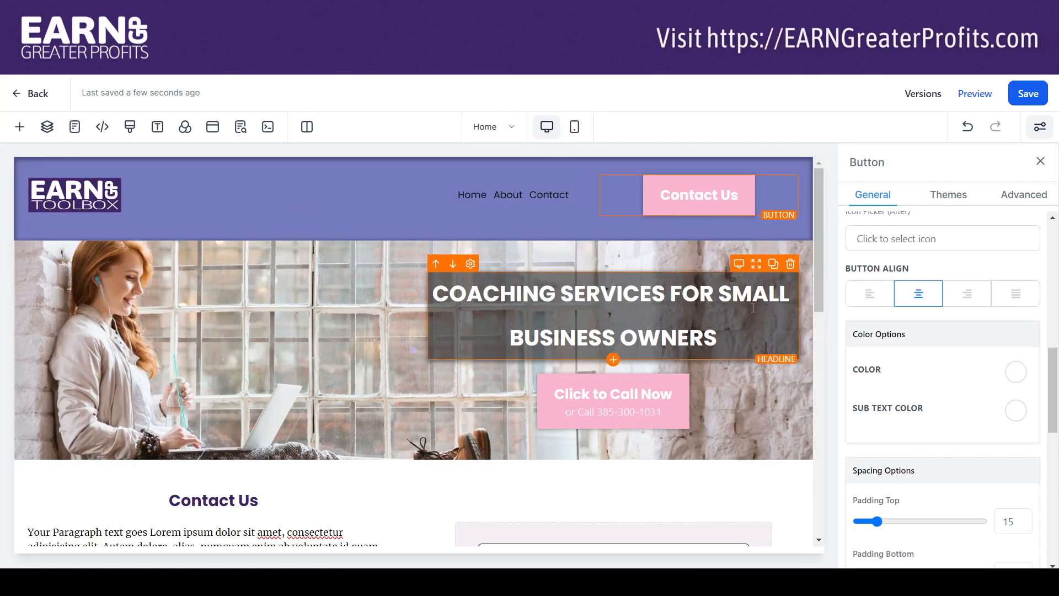
Reopen the popup and rename its column from '1st Column' to 'Pop Up'
left_click(213, 128)
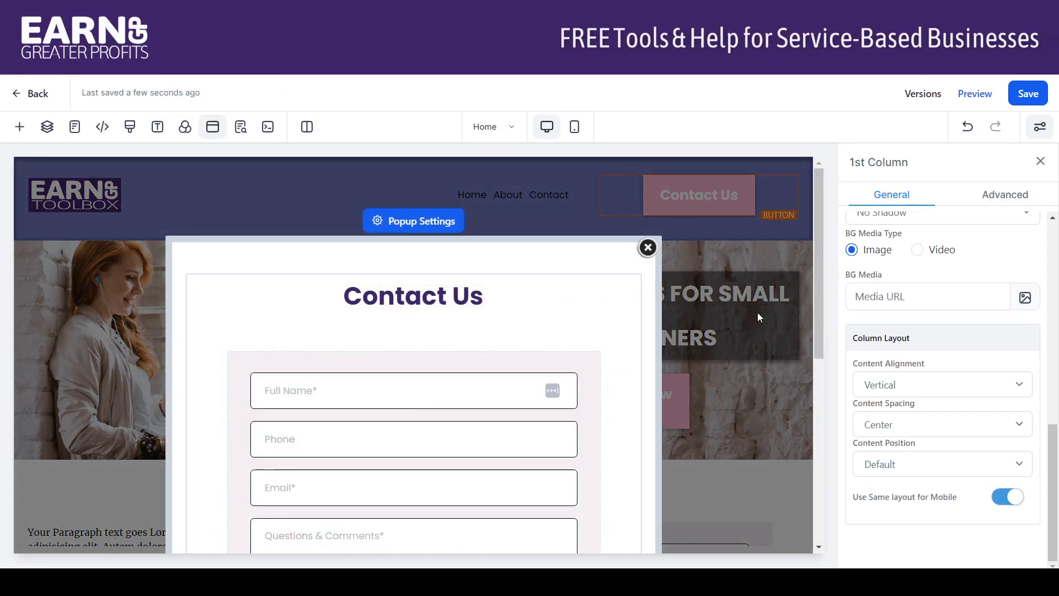
scroll(1054, 396, "up", 2)
scroll(1055, 396, "up", 5)
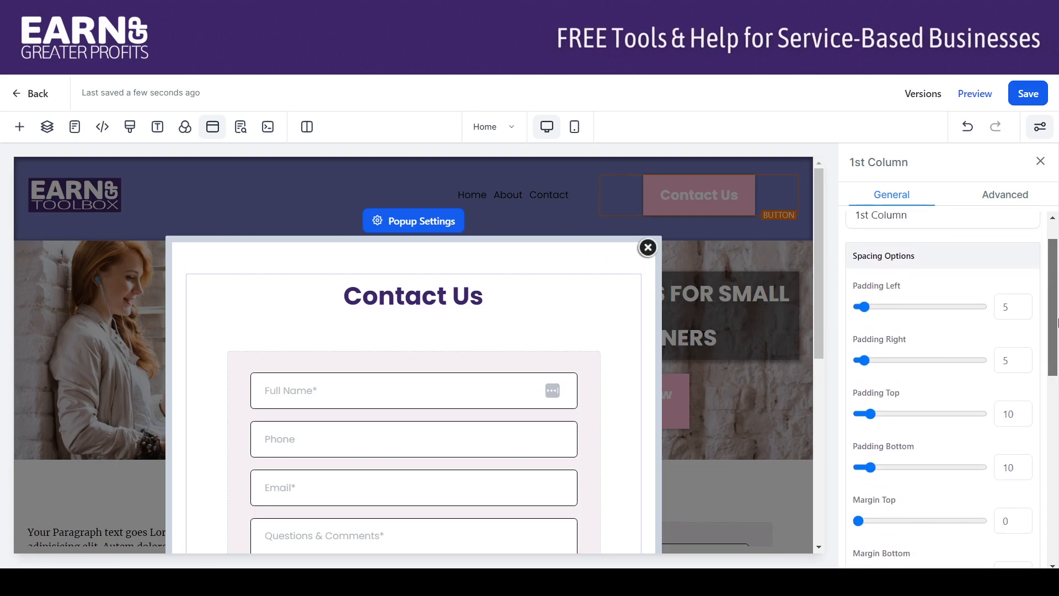
scroll(1056, 401, "down", 3)
scroll(1056, 401, "down", 3)
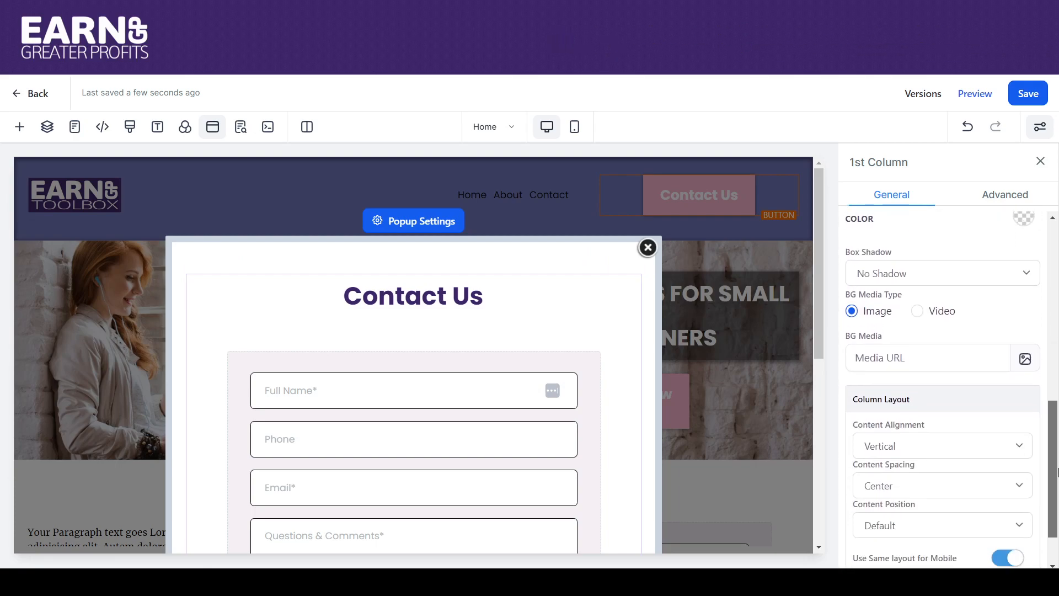
scroll(993, 330, "up", 6)
left_click_drag(937, 266, 854, 257)
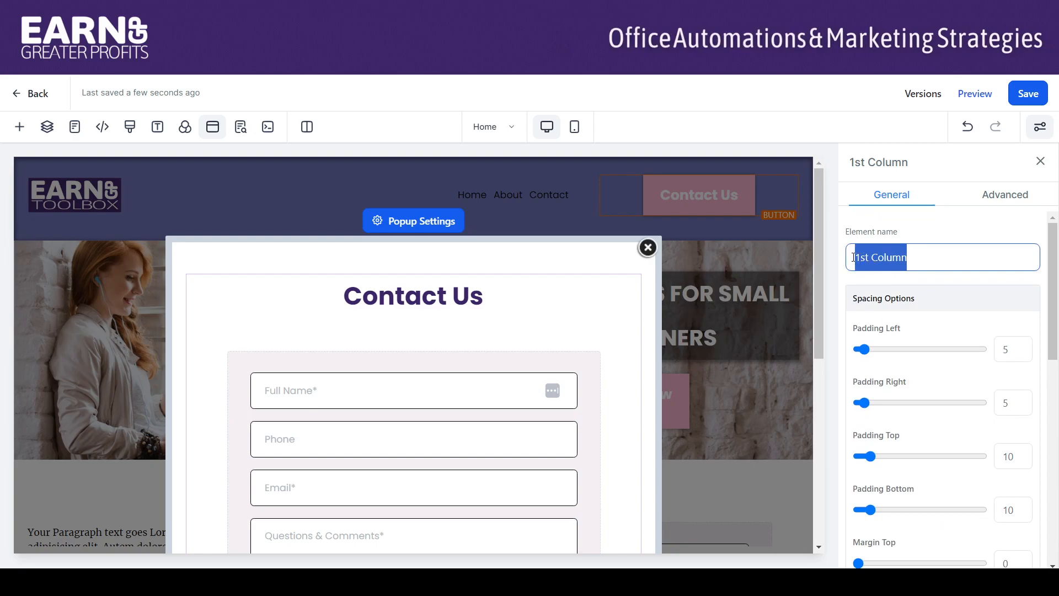
type("Pop")
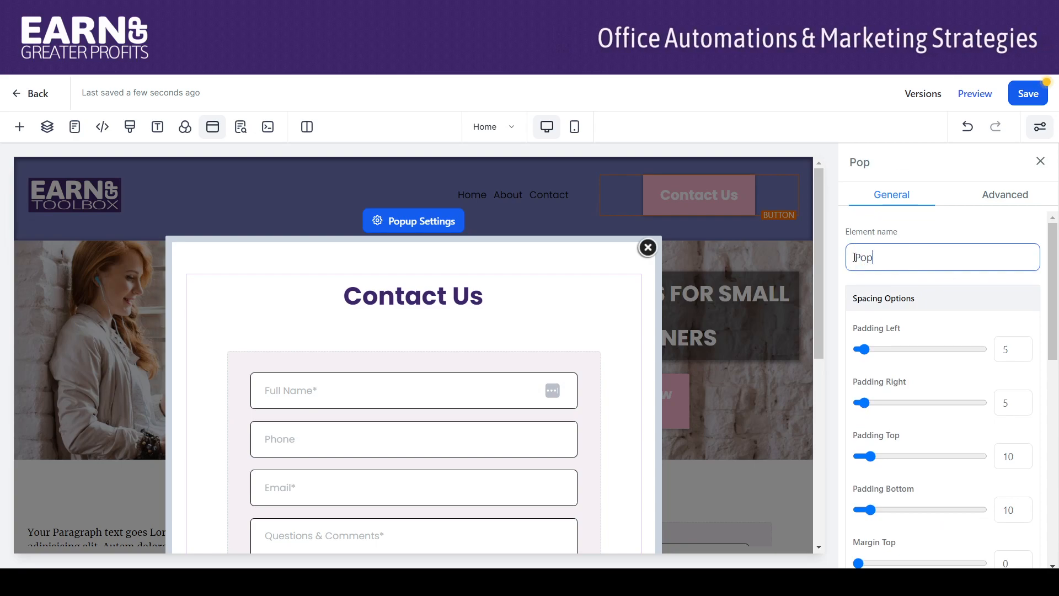
type(" Up")
Give the Pop Up column a light grey background and a 40% drop shadow
left_click_drag(1055, 293, 1057, 429)
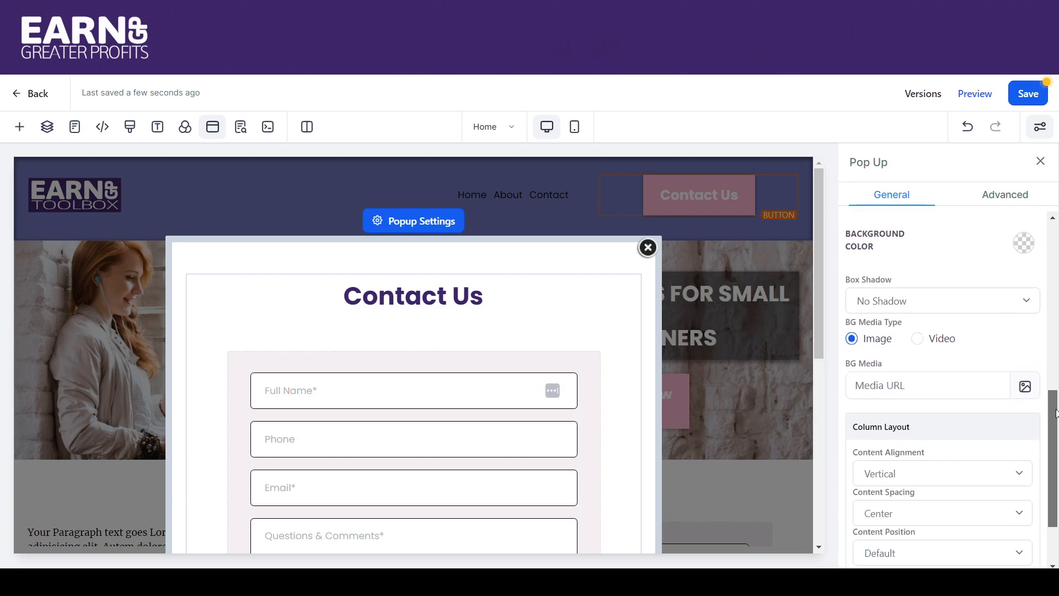
left_click(1024, 244)
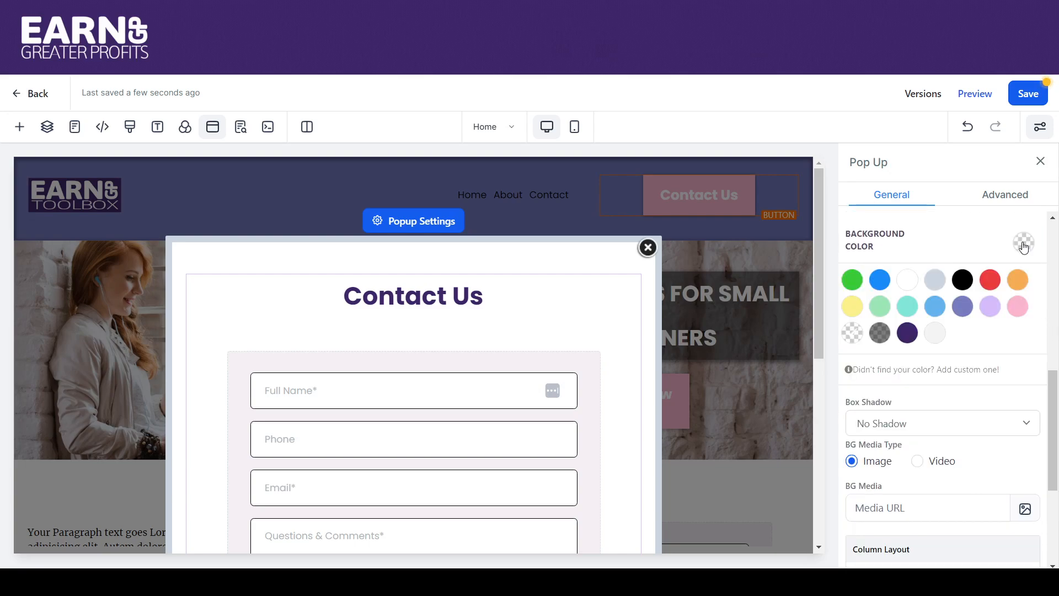
left_click(934, 334)
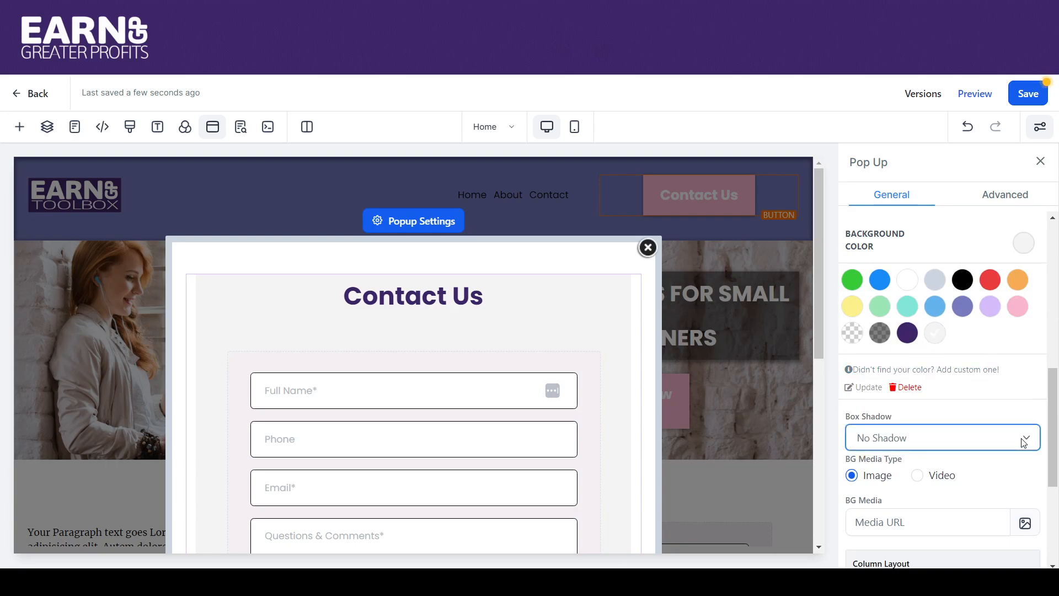
left_click(871, 372)
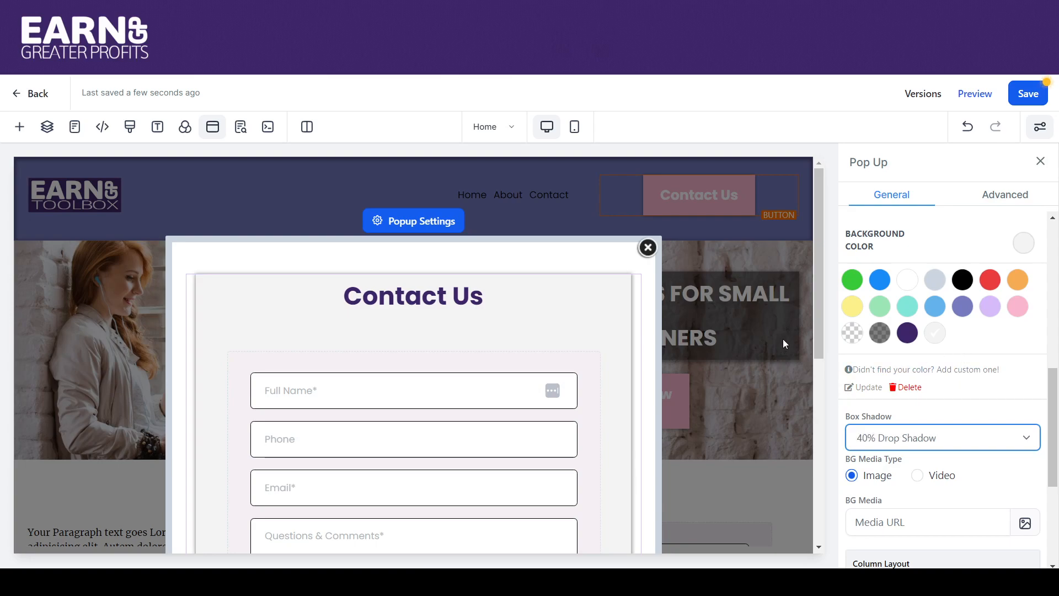
Review the rest of the column settings and view its Advanced tab
left_click_drag(819, 333, 848, 556)
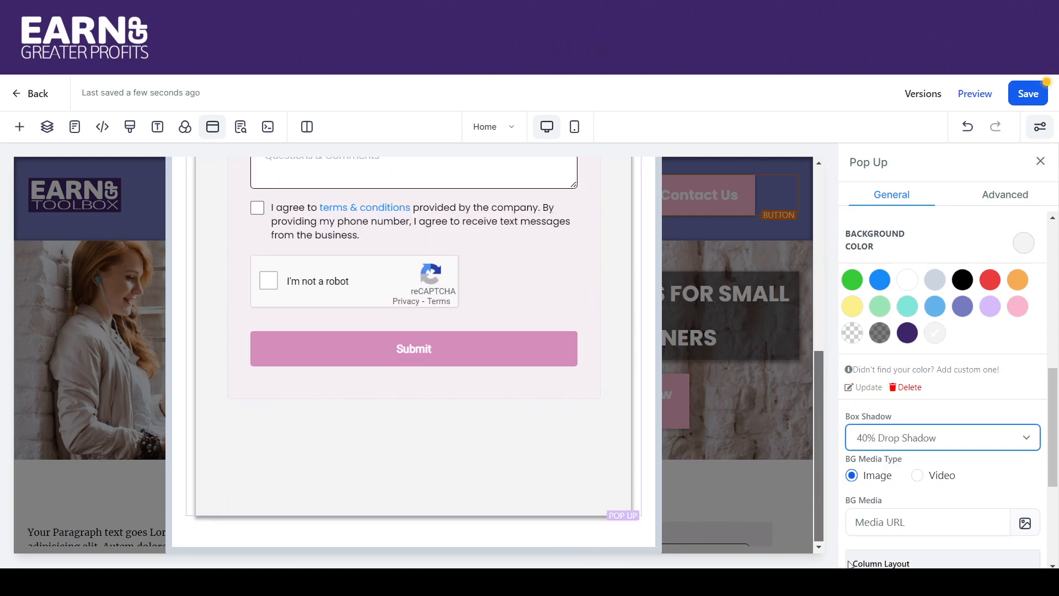
scroll(839, 408, "up", 10)
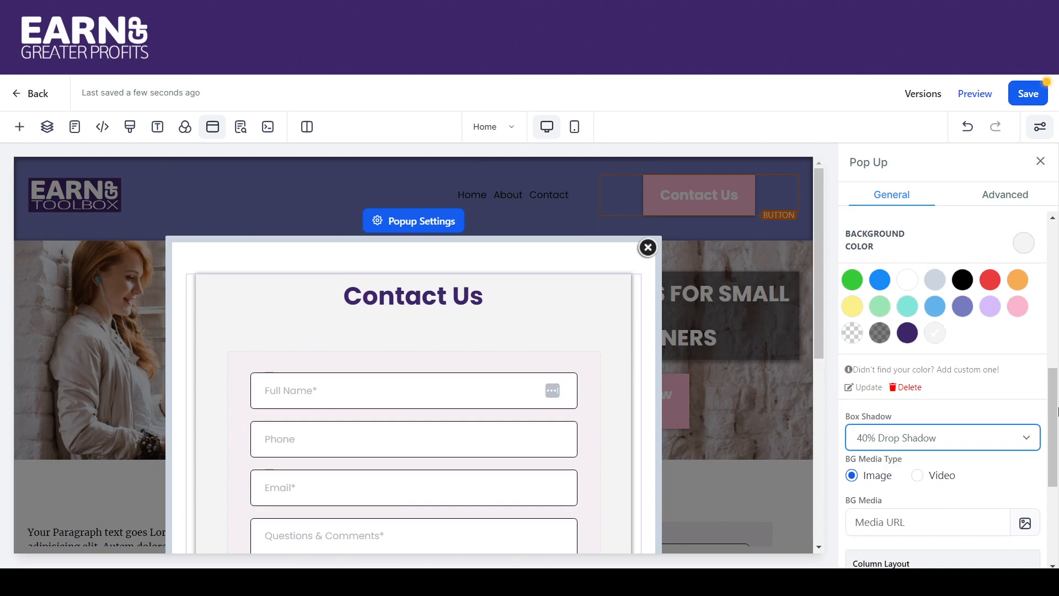
scroll(1058, 403, "down", 4)
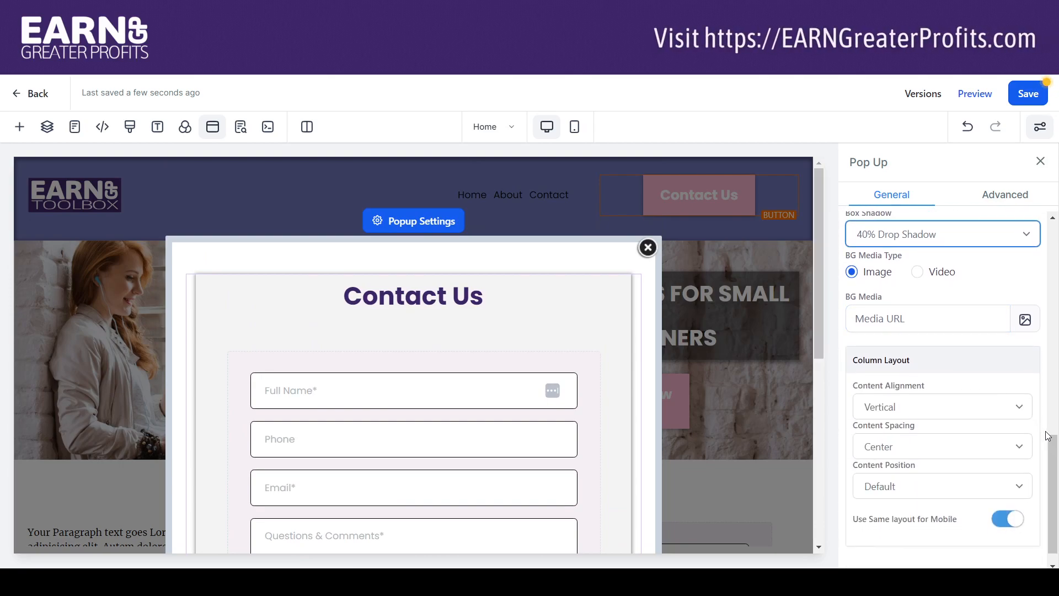
scroll(1056, 461, "down", 1)
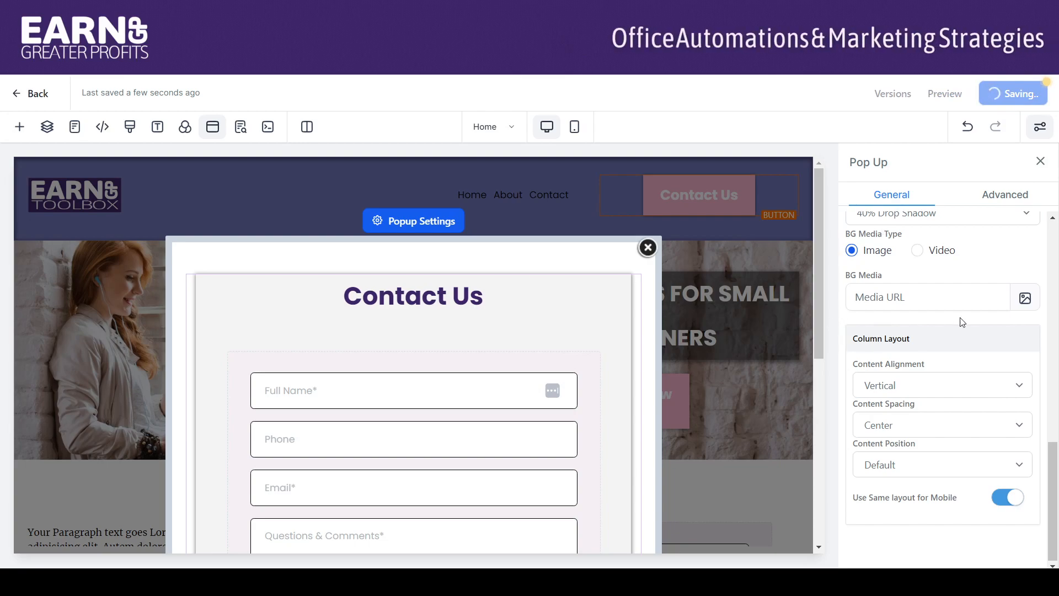
left_click(1014, 195)
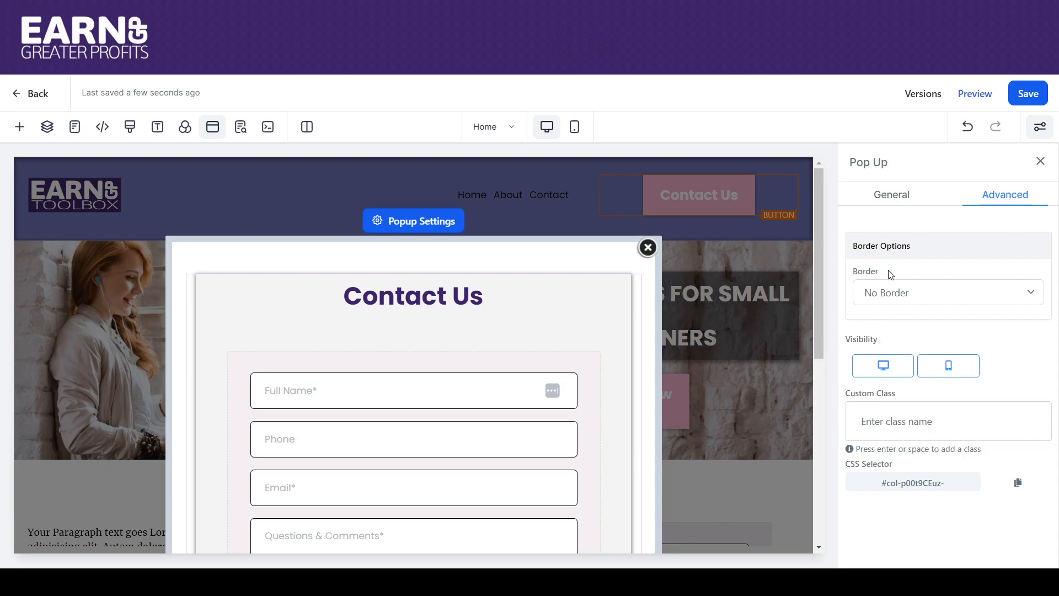
Return to the column's General settings and close the popup editor
left_click(898, 199)
left_click(648, 247)
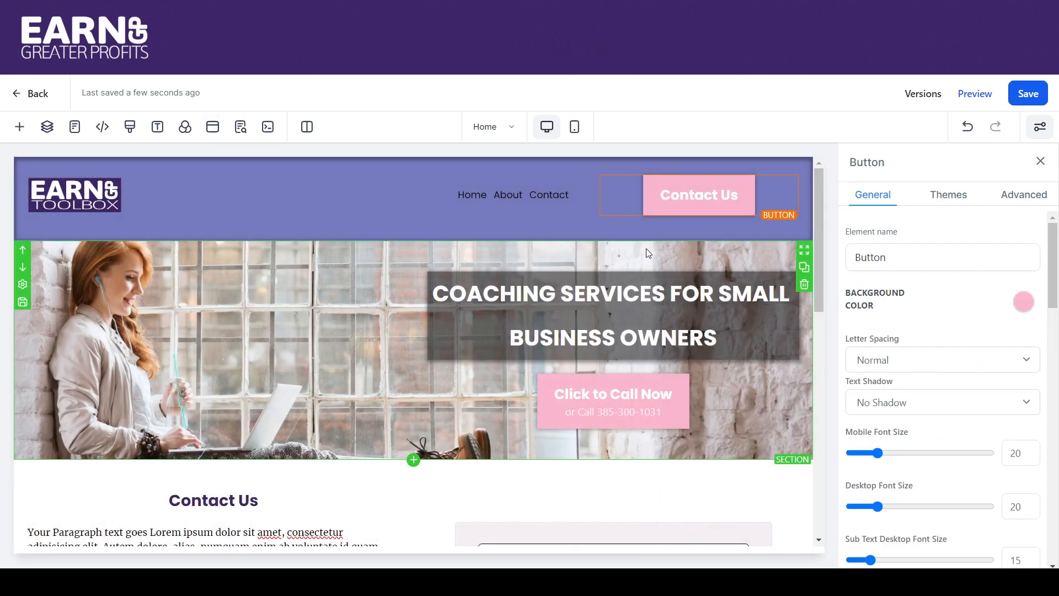
left_click_drag(818, 195, 833, 273)
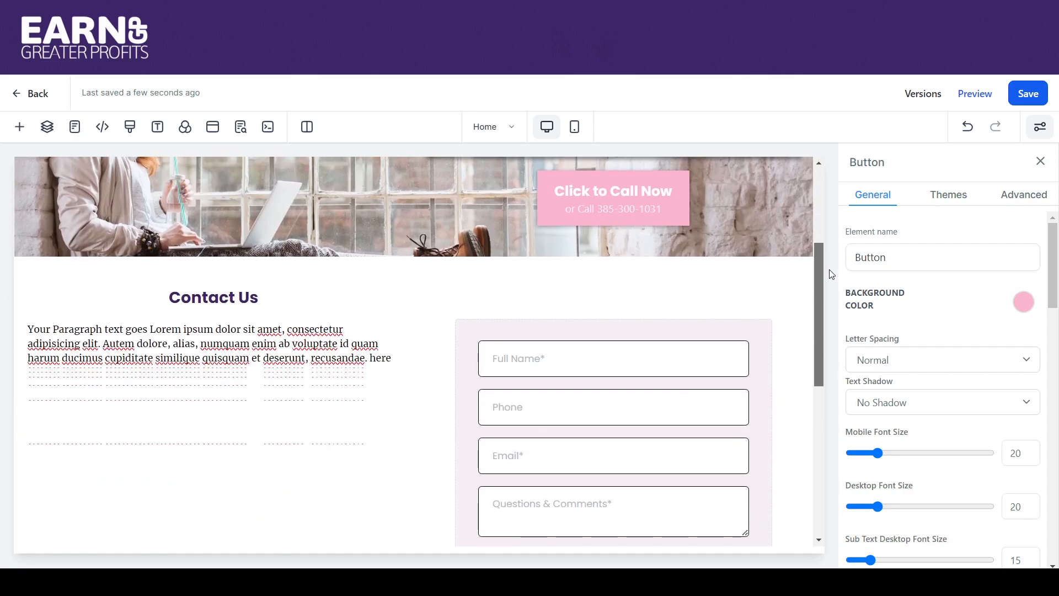
Rename the section holding the contact form to 'Contact' and save the page
left_click(711, 273)
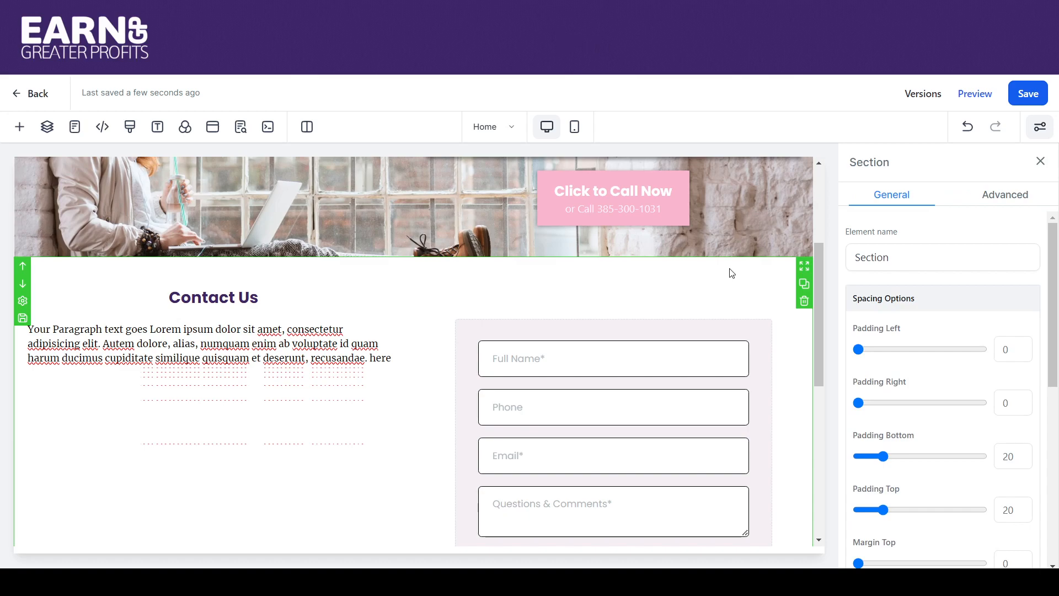
left_click_drag(894, 259, 835, 263)
type("Contact")
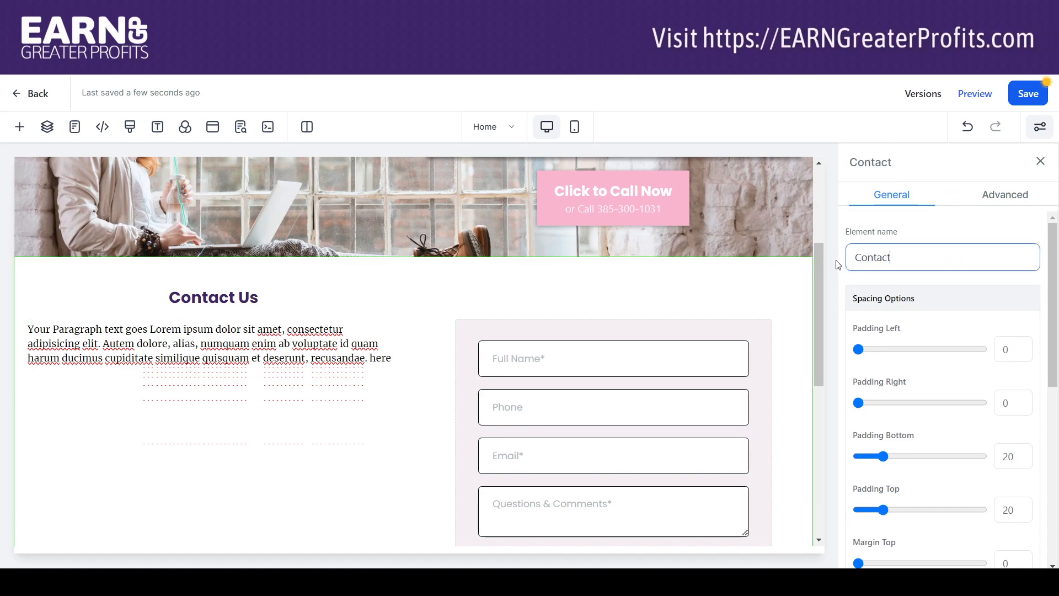
mouse_move(771, 285)
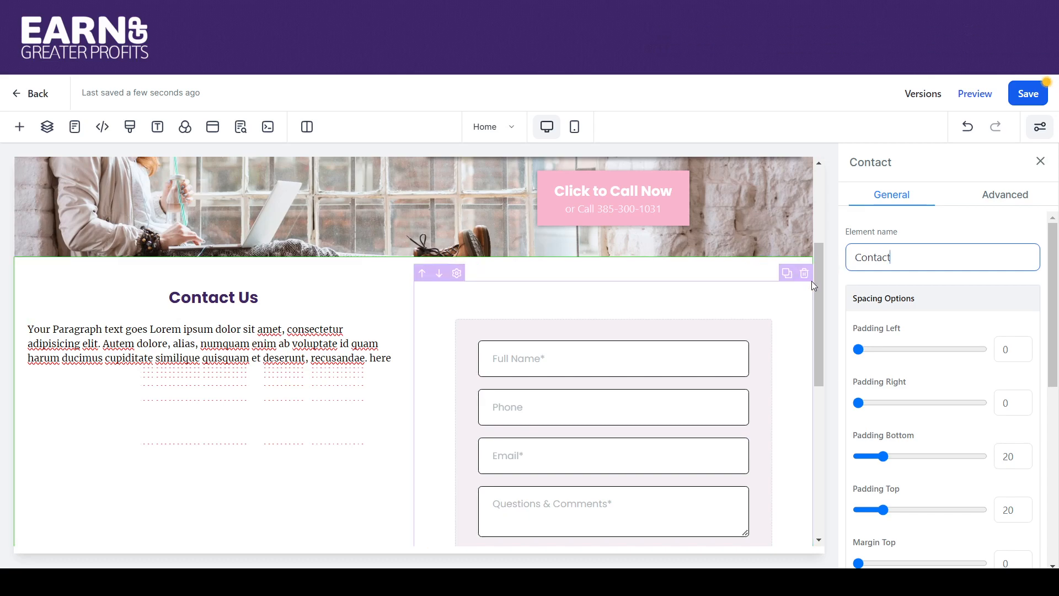
left_click(1040, 104)
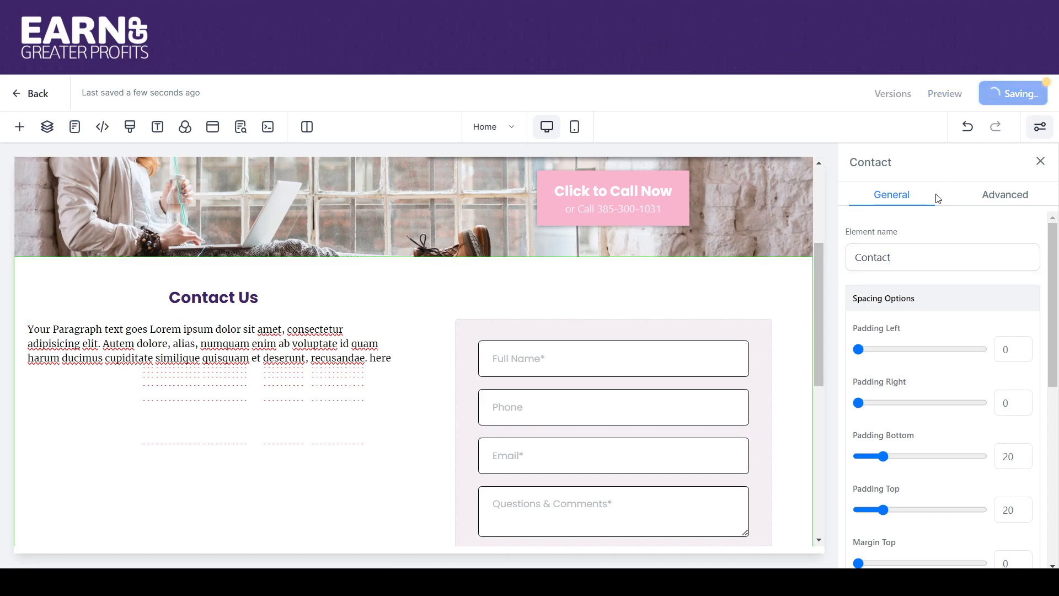
mouse_move(771, 282)
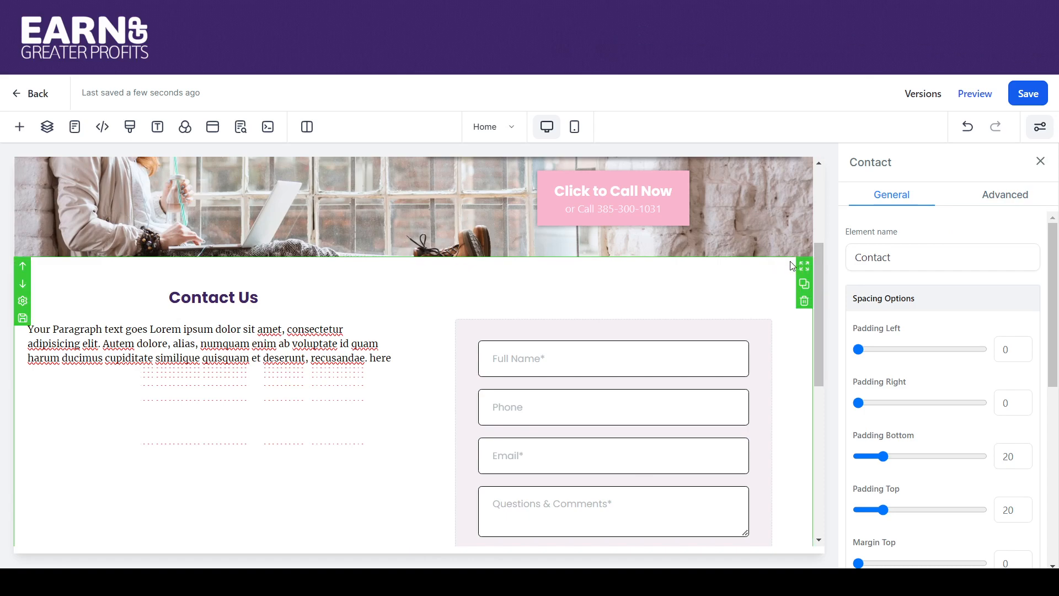
Check the Contact section's Advanced settings, then select the Click to Call Now button
left_click(1014, 201)
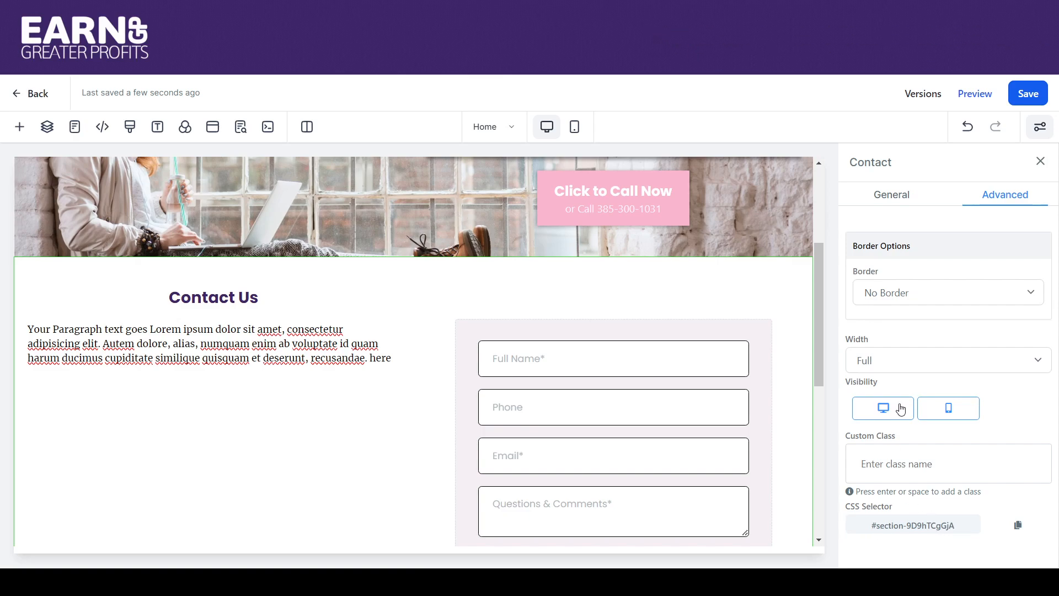
left_click(626, 208)
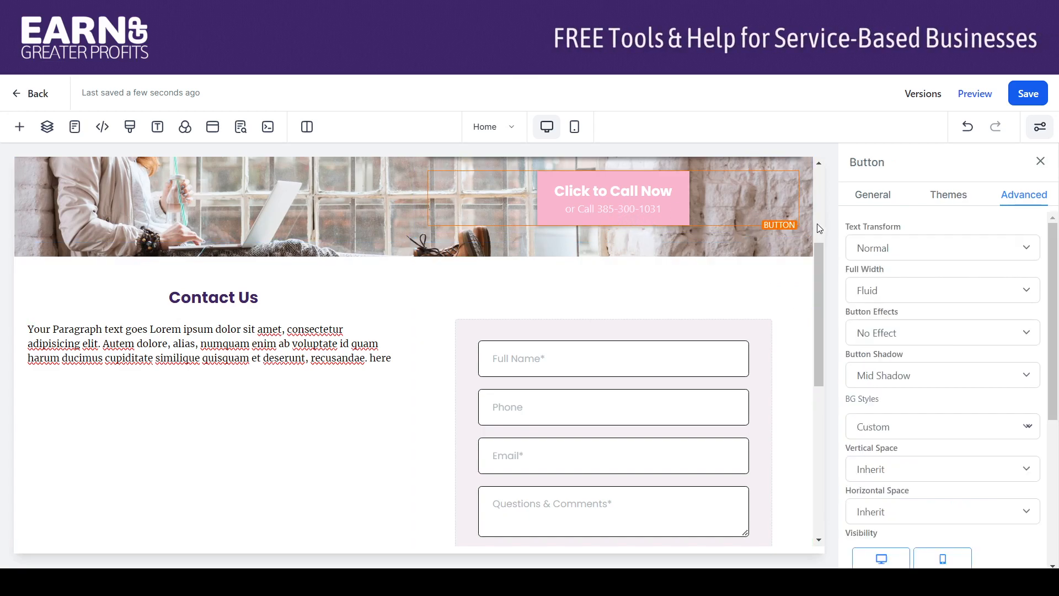
Set the header Contact Us button's link action to Scroll To Element
scroll(817, 223, "up", 5)
left_click(717, 194)
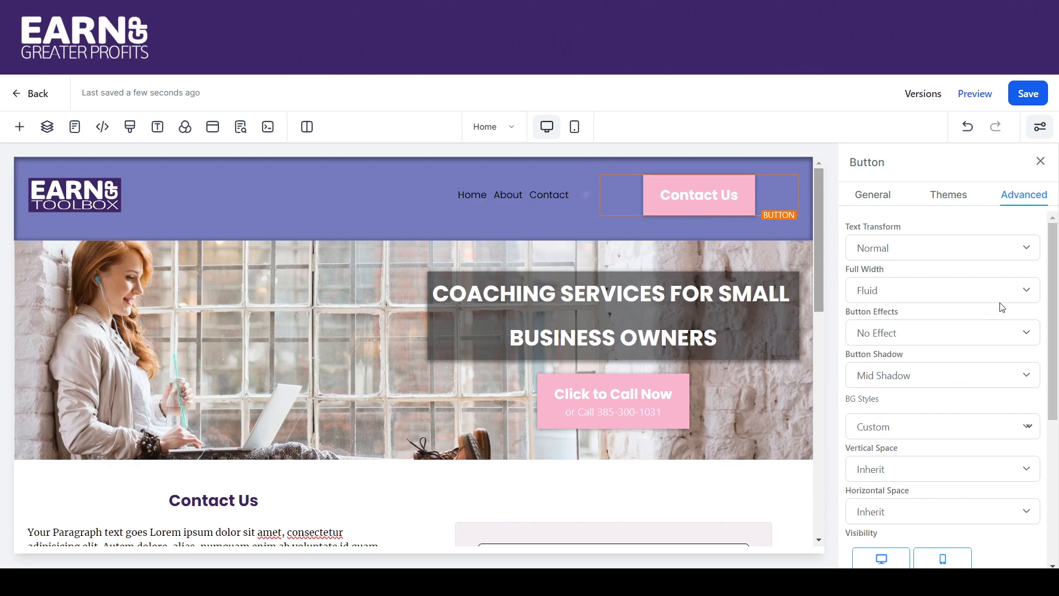
left_click_drag(1053, 267, 1056, 493)
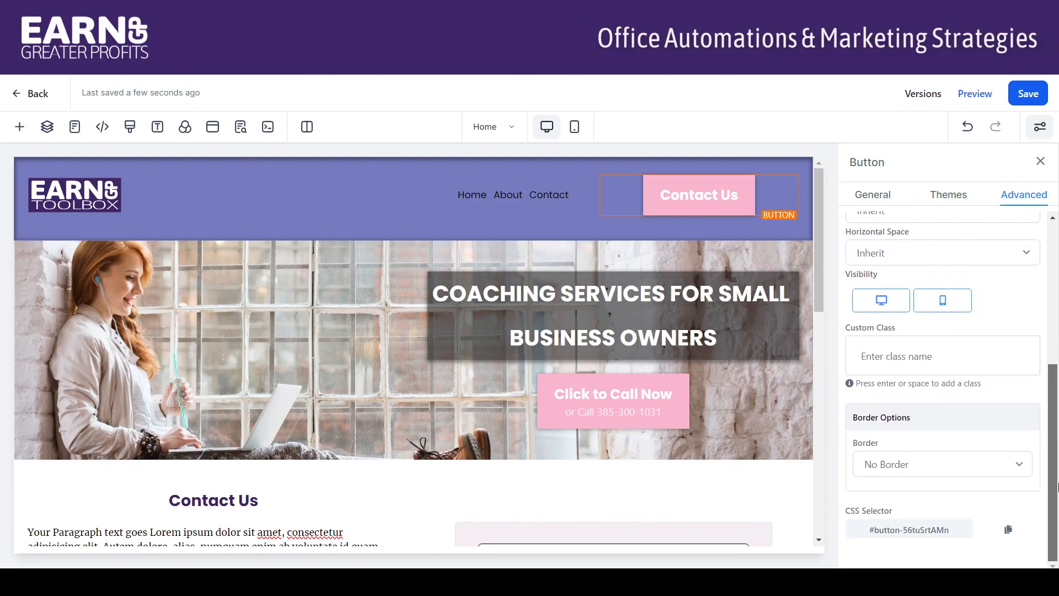
left_click(878, 197)
left_click_drag(1056, 342, 1056, 556)
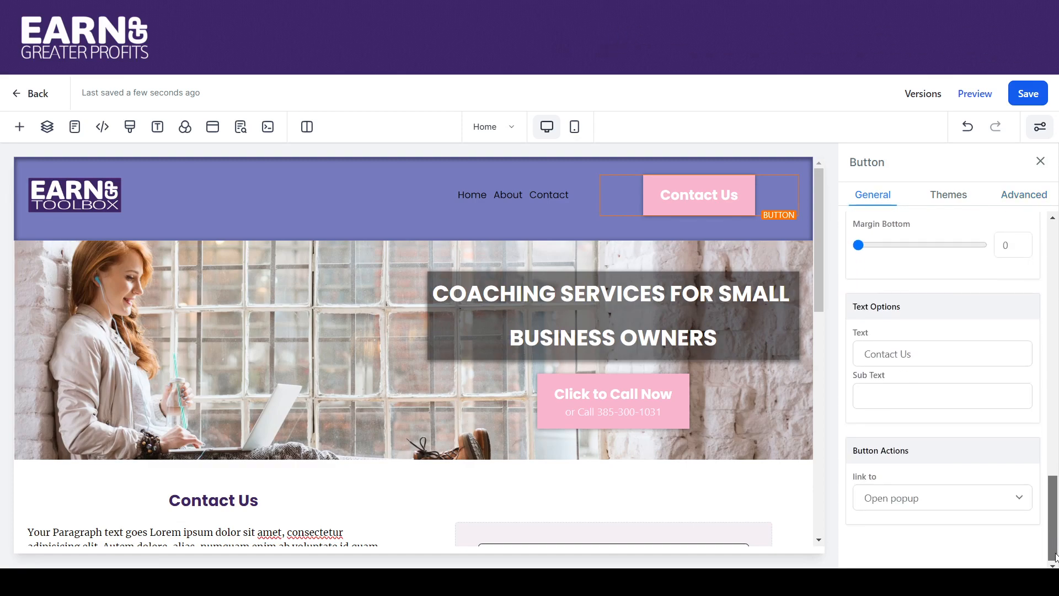
left_click(951, 499)
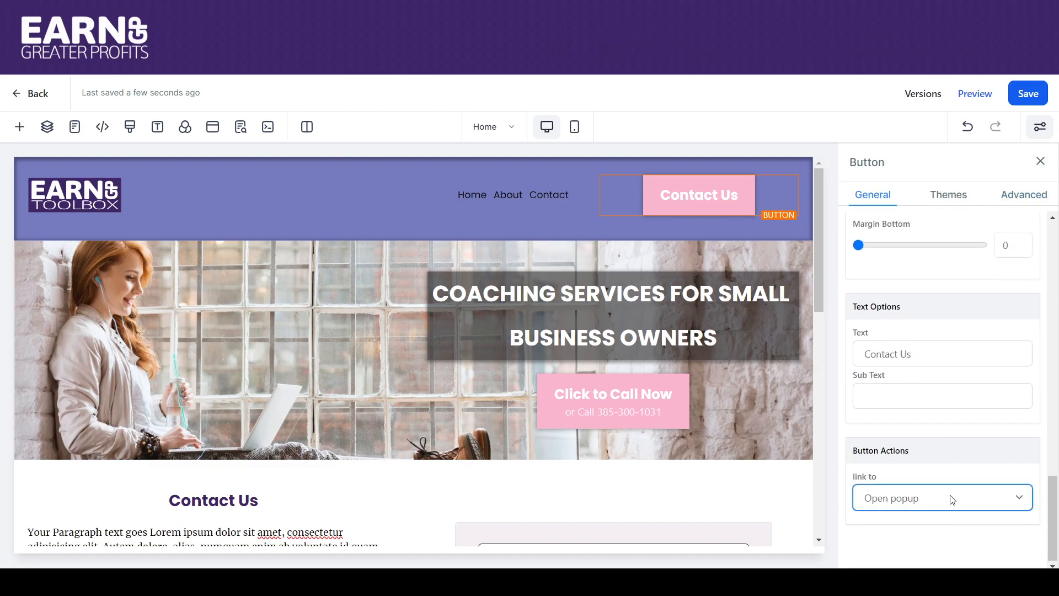
left_click(920, 397)
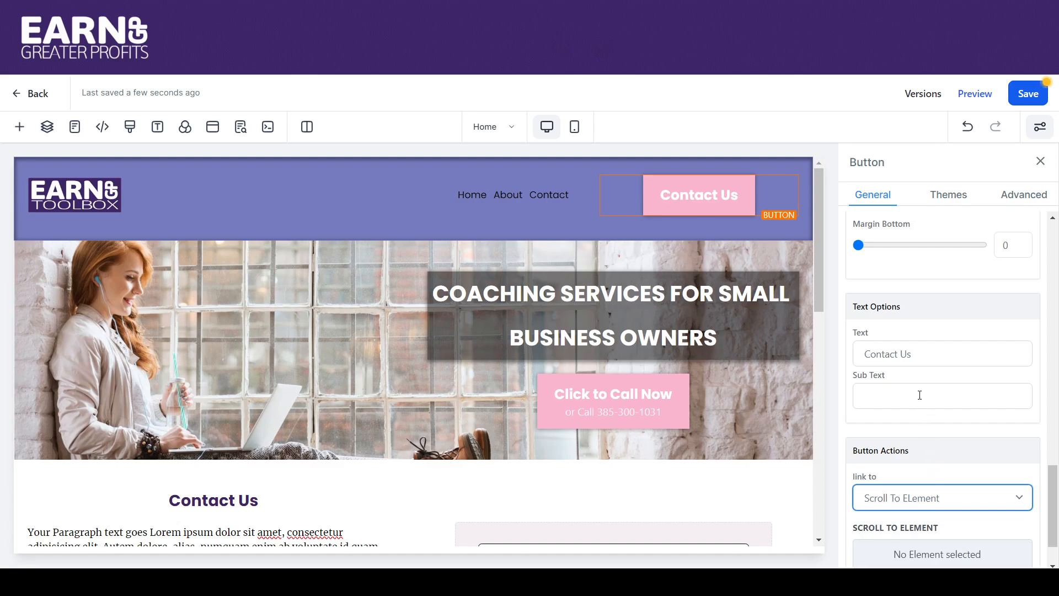
Choose the Contact section as the scroll target and save the page
left_click_drag(1056, 477, 1055, 509)
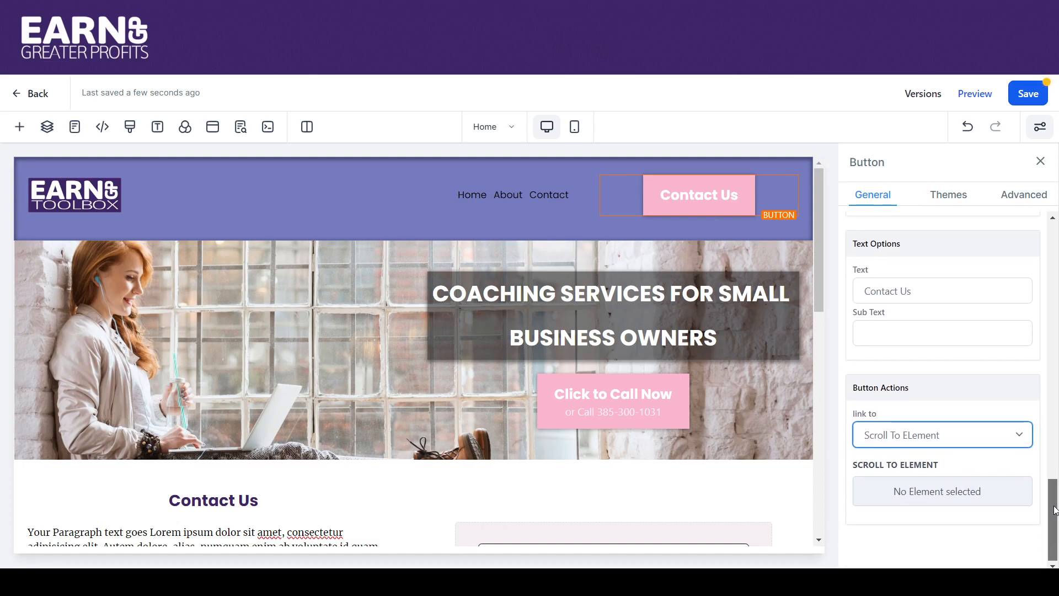
left_click(934, 496)
left_click_drag(1055, 482, 1058, 523)
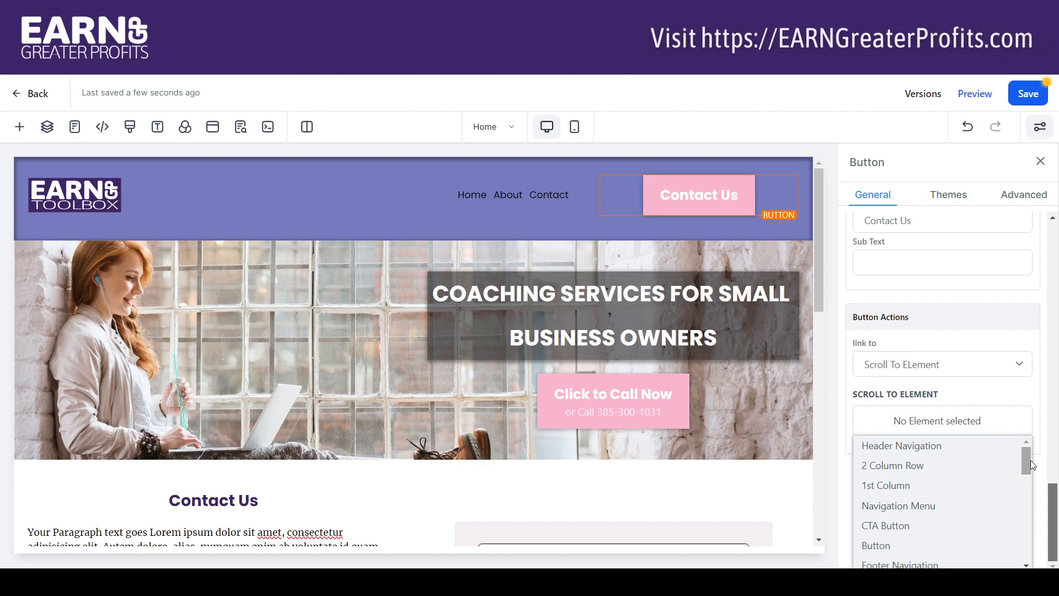
left_click_drag(1024, 459, 1016, 532)
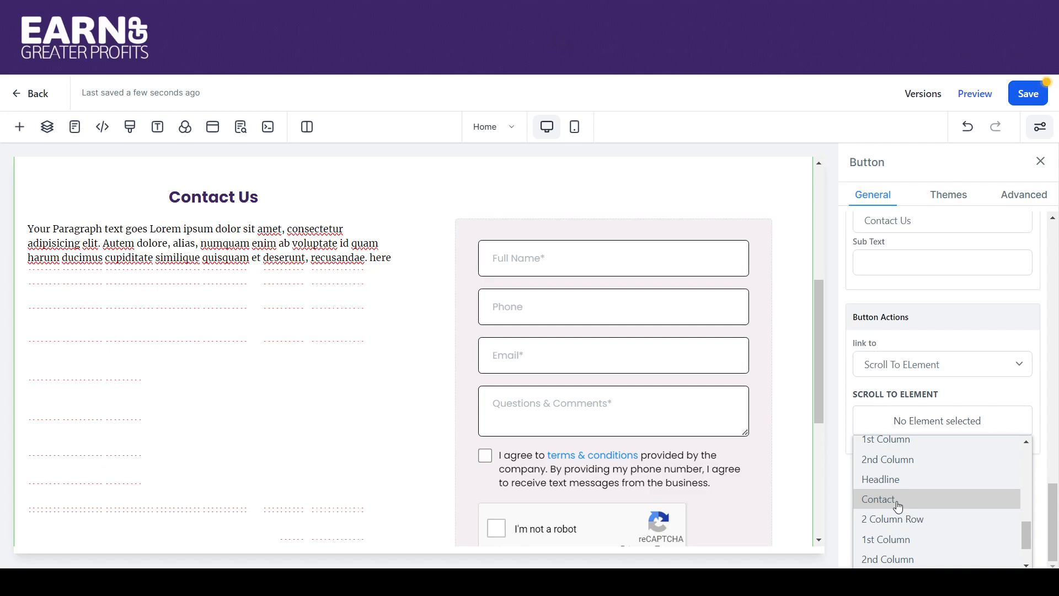
left_click(899, 506)
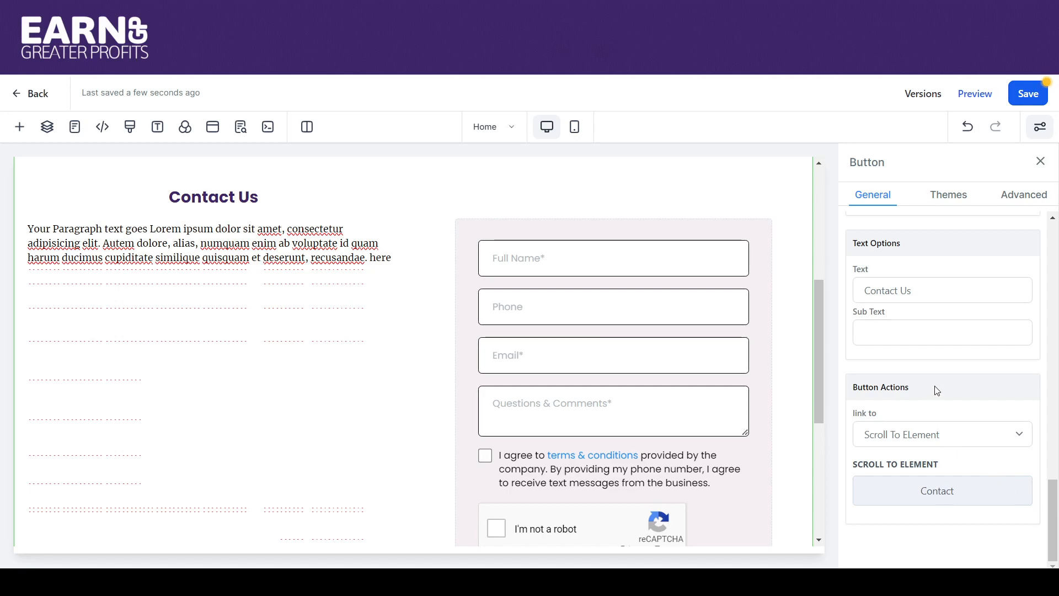
left_click(1031, 94)
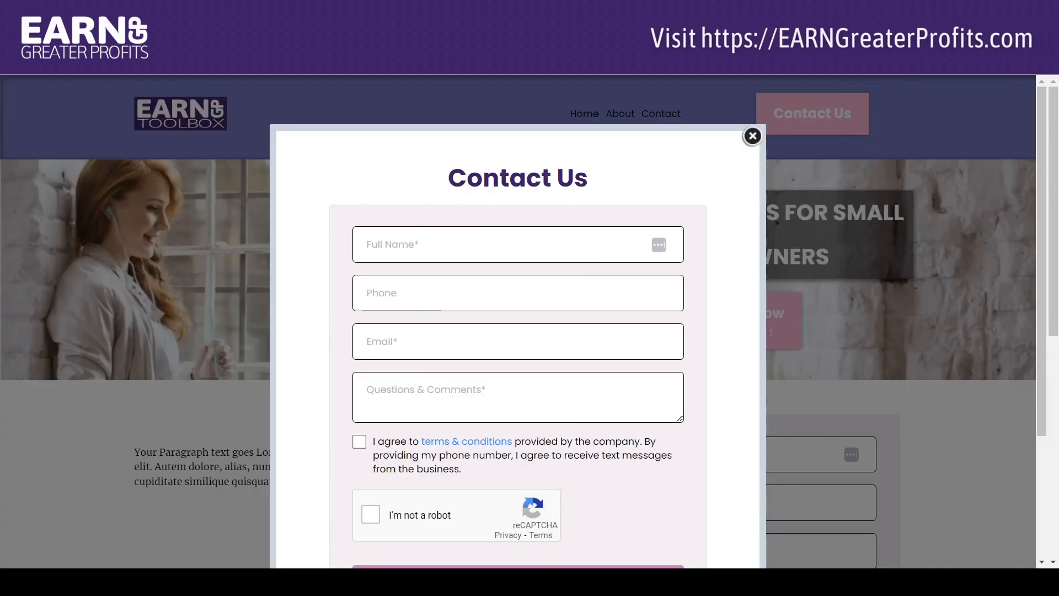
left_click(752, 135)
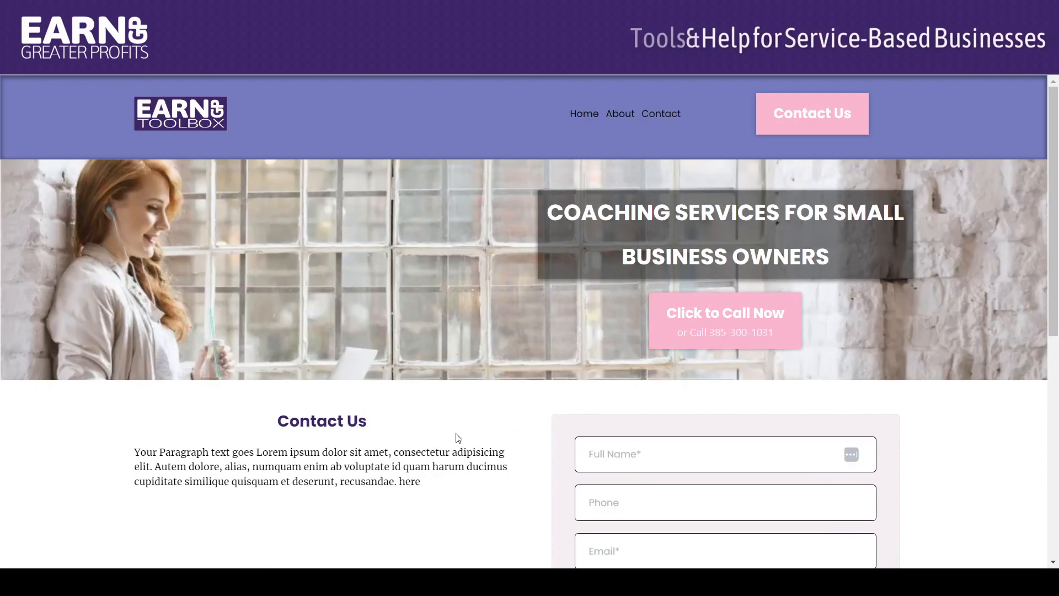
left_click(802, 122)
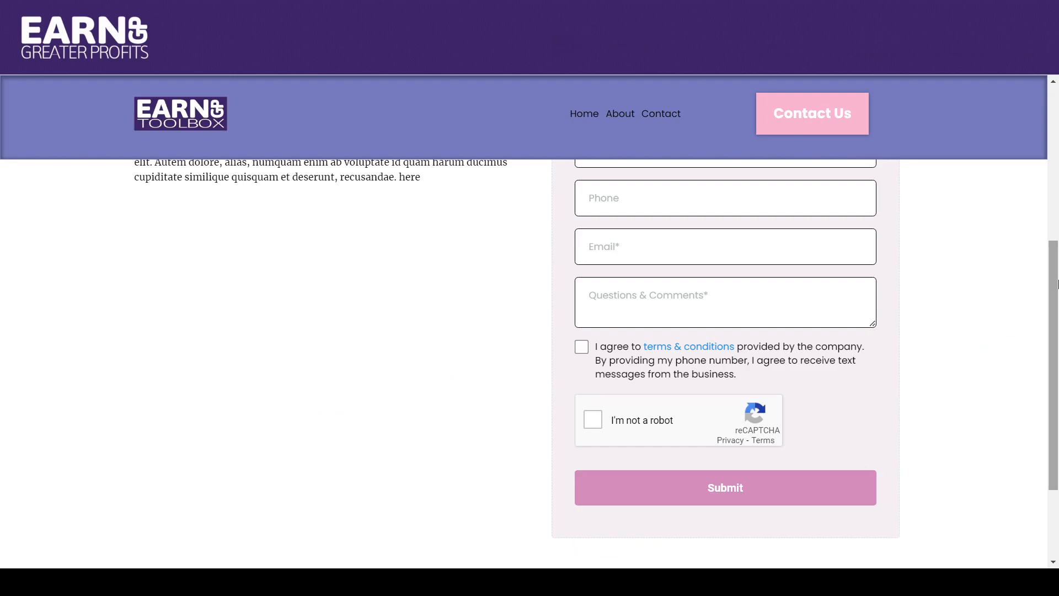
left_click_drag(1057, 268, 1049, 88)
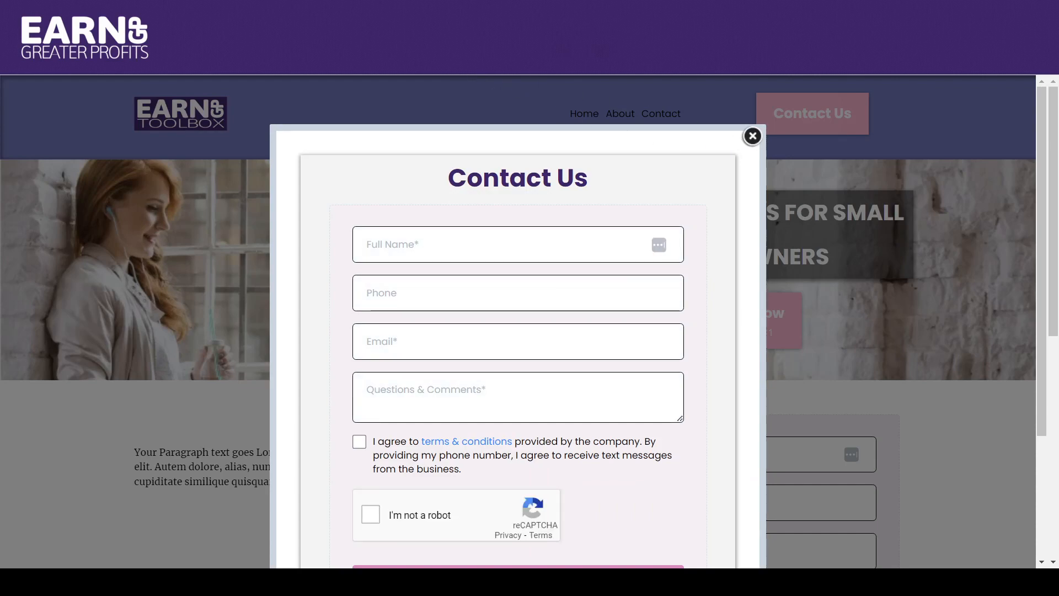
key("ctrl+shift+Tab")
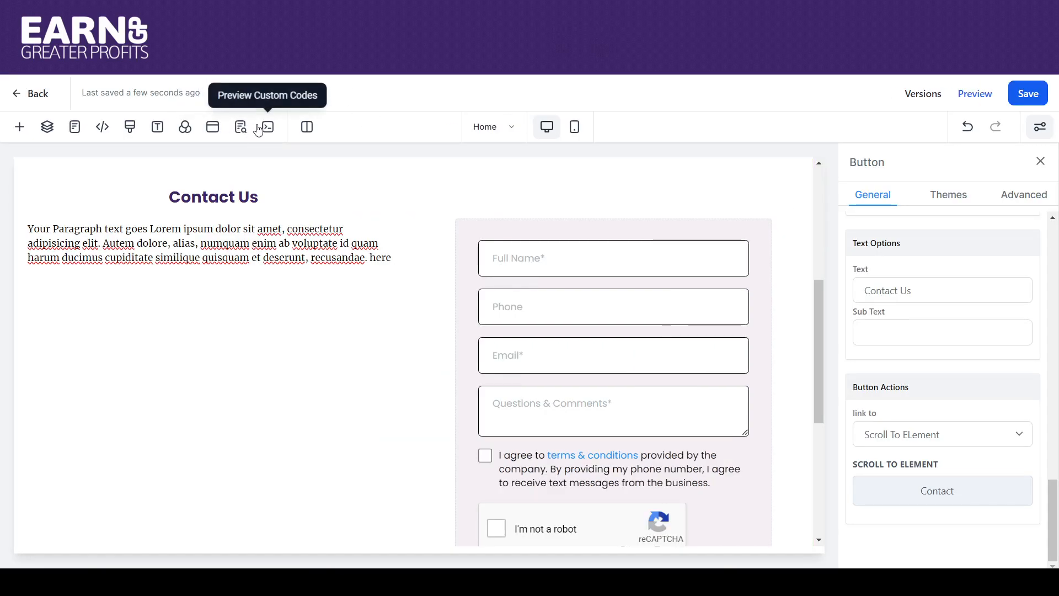
Open the Contact Us popup and show its General settings with the width and behaviour options
left_click(213, 127)
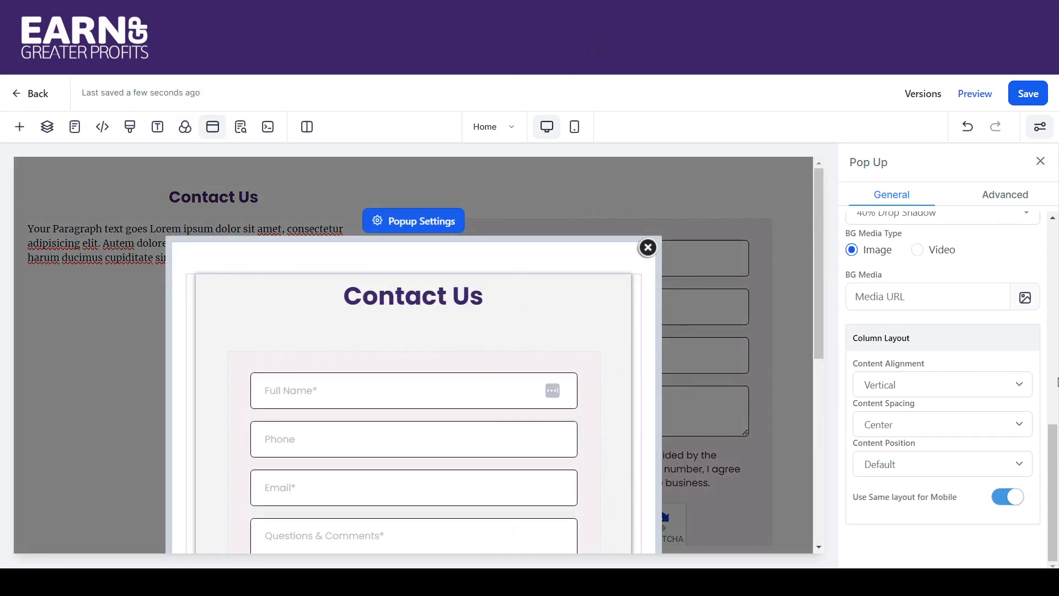
left_click_drag(1055, 438, 1055, 470)
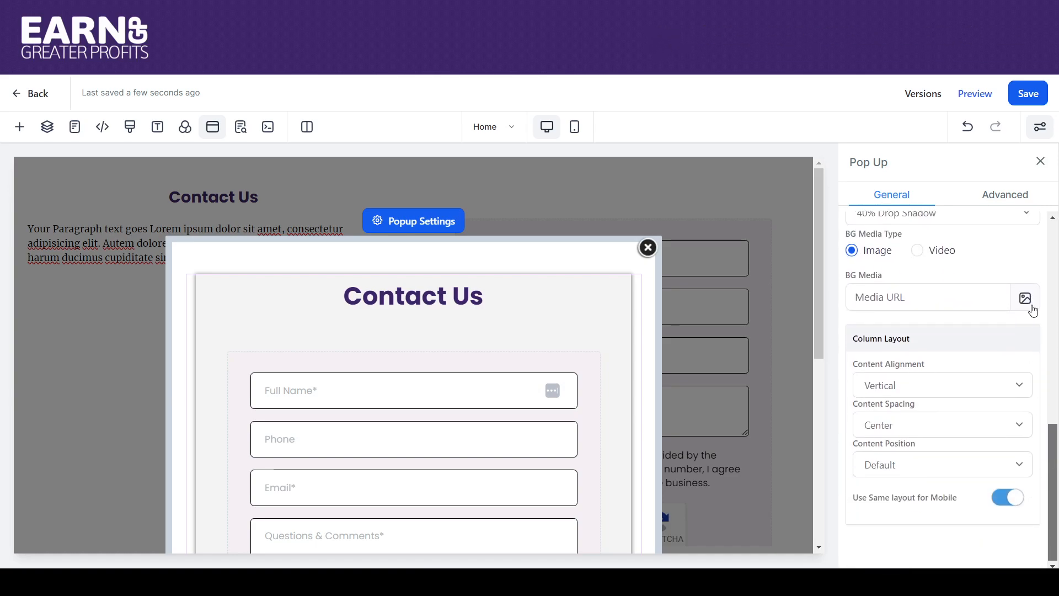
left_click(1005, 195)
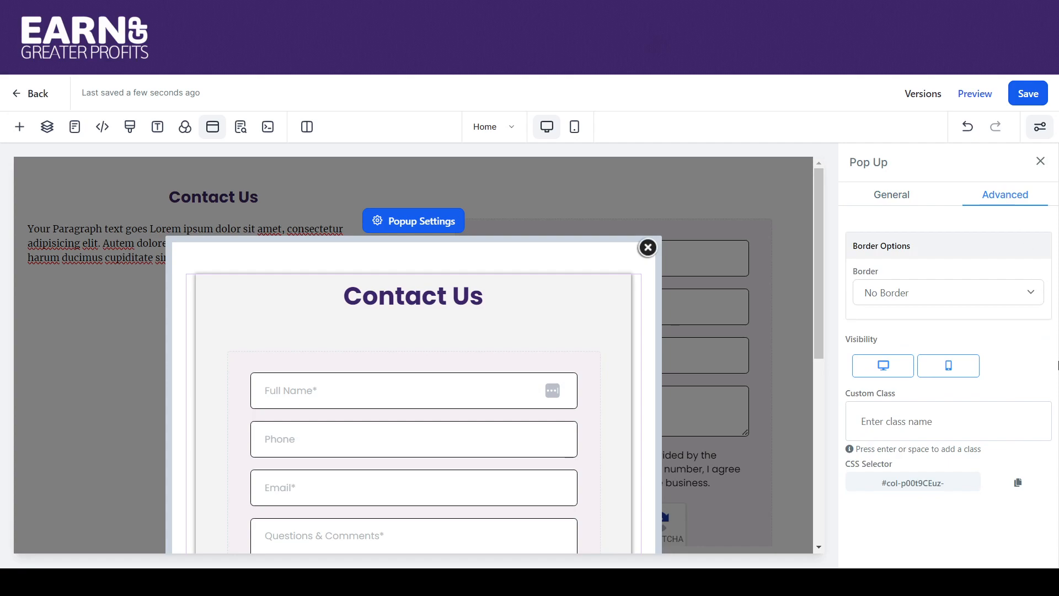
left_click(445, 226)
left_click(927, 195)
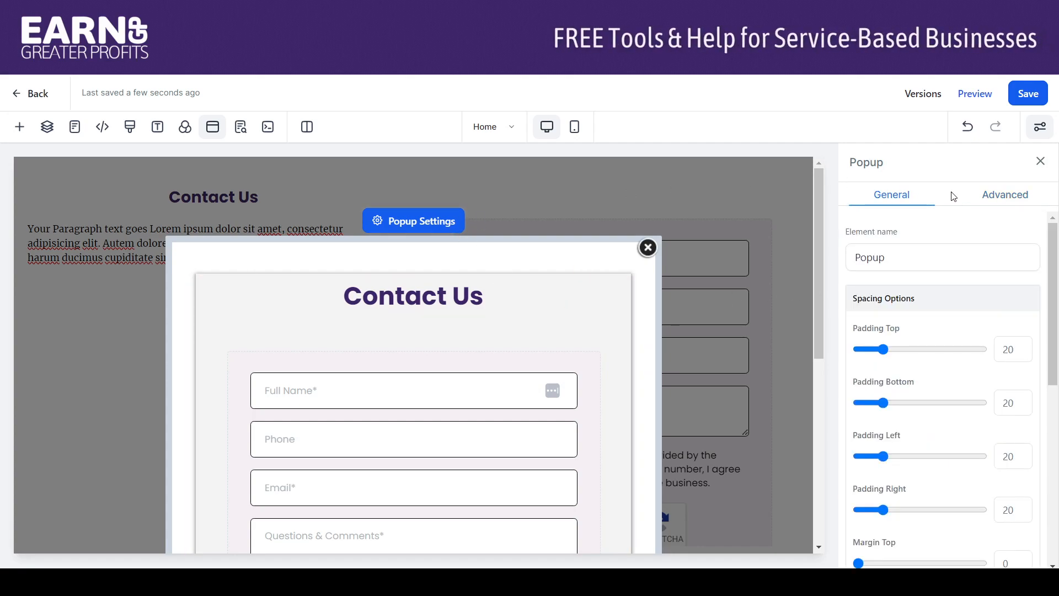
left_click_drag(1057, 231, 1057, 420)
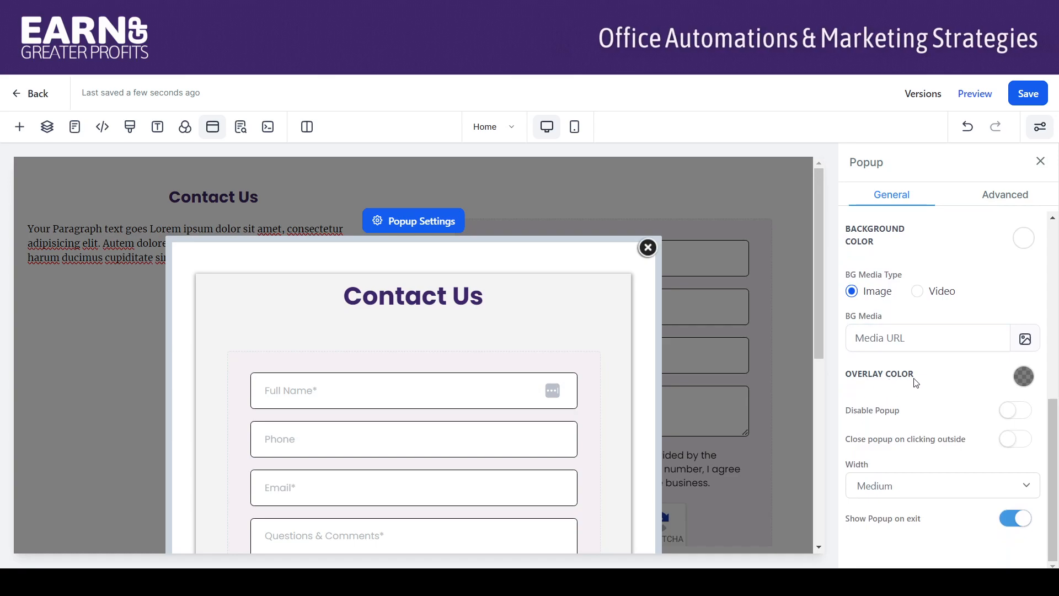
Switch on Disable Popup and Close popup on clicking outside, and switch off Show Popup on exit
left_click(1025, 412)
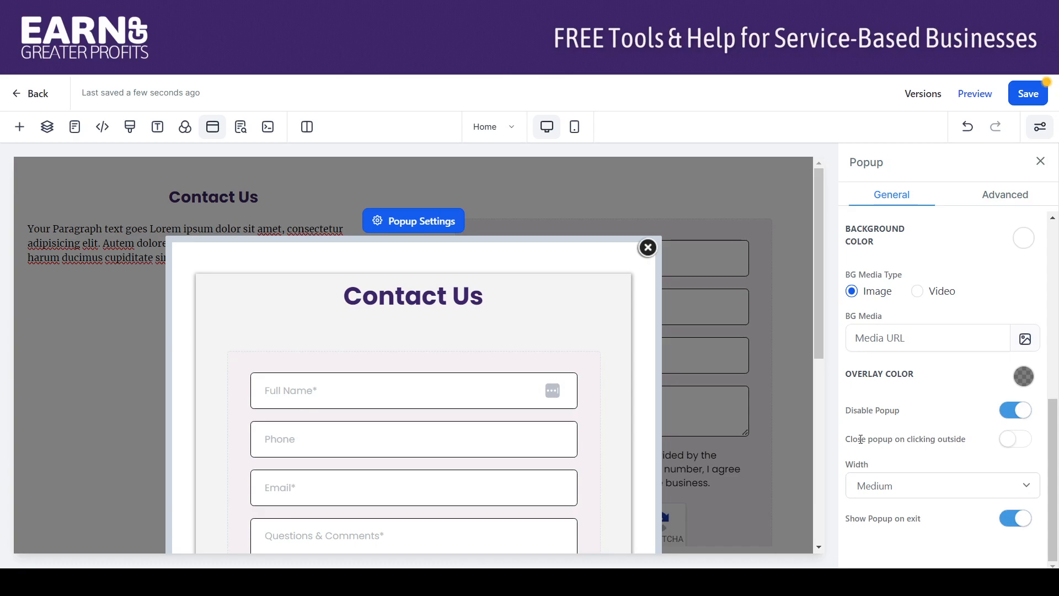
left_click(1022, 443)
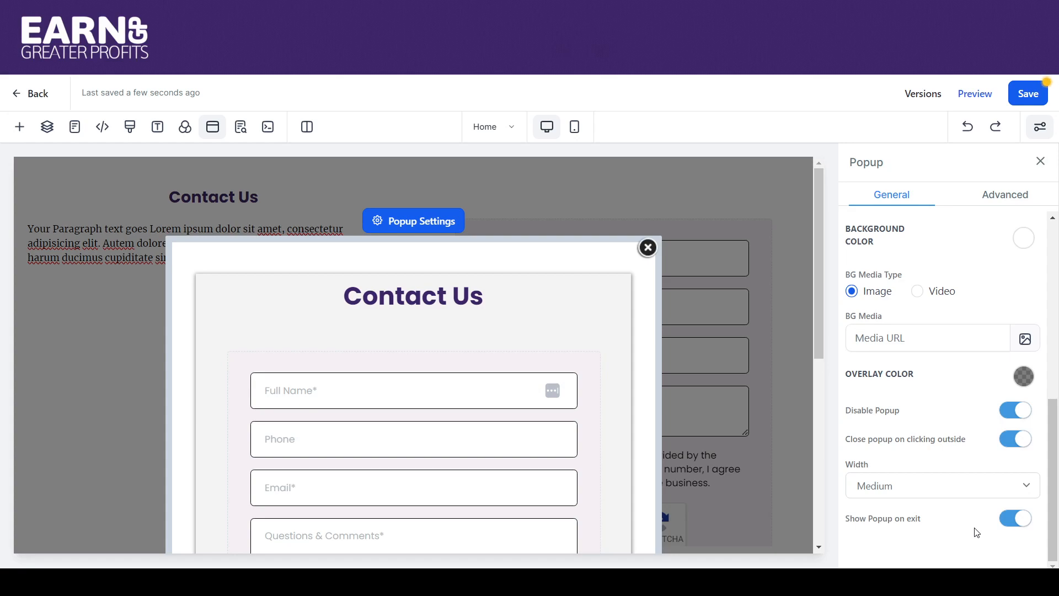
left_click(1002, 523)
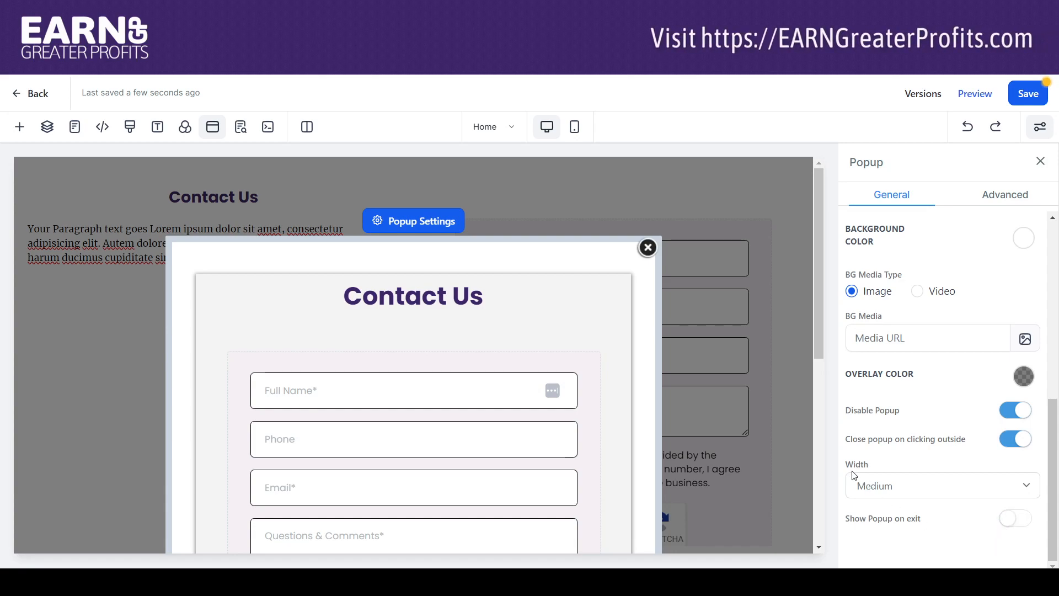
Try Full Page and Small popup widths, settle on Medium, and save the page
left_click(877, 506)
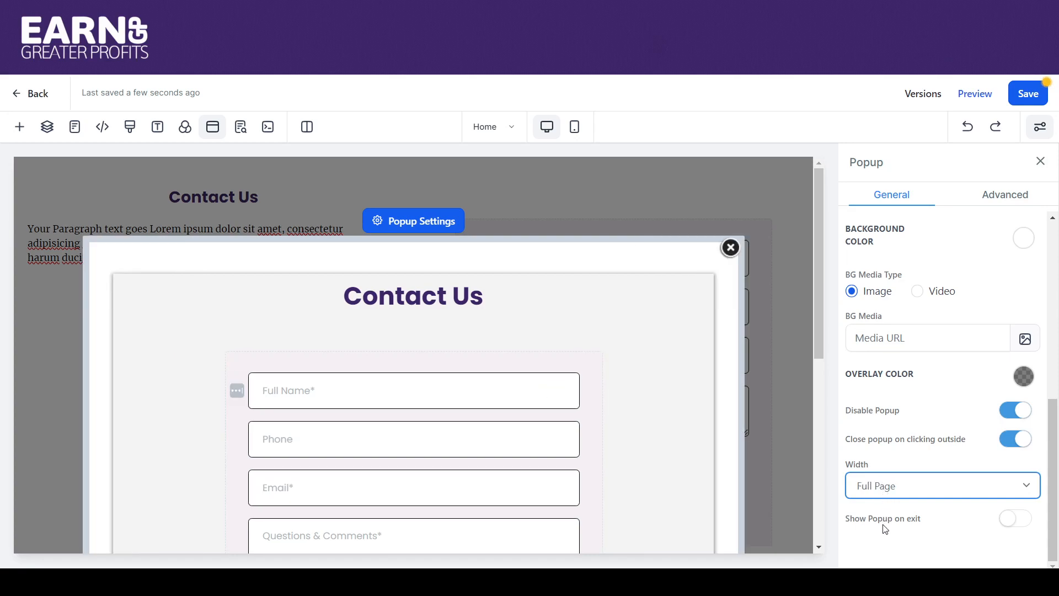
left_click(882, 518)
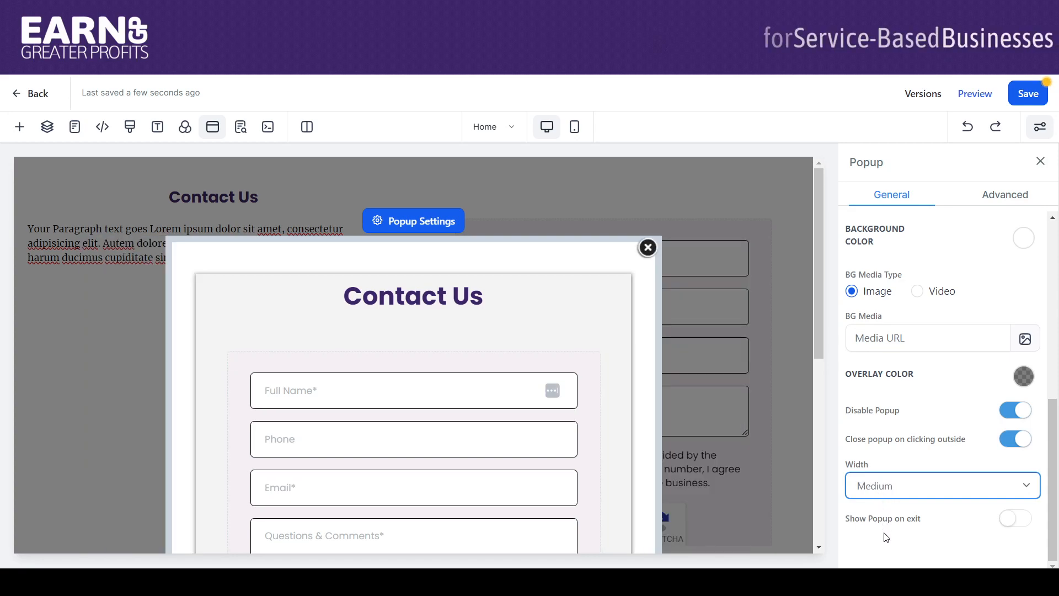
left_click(886, 534)
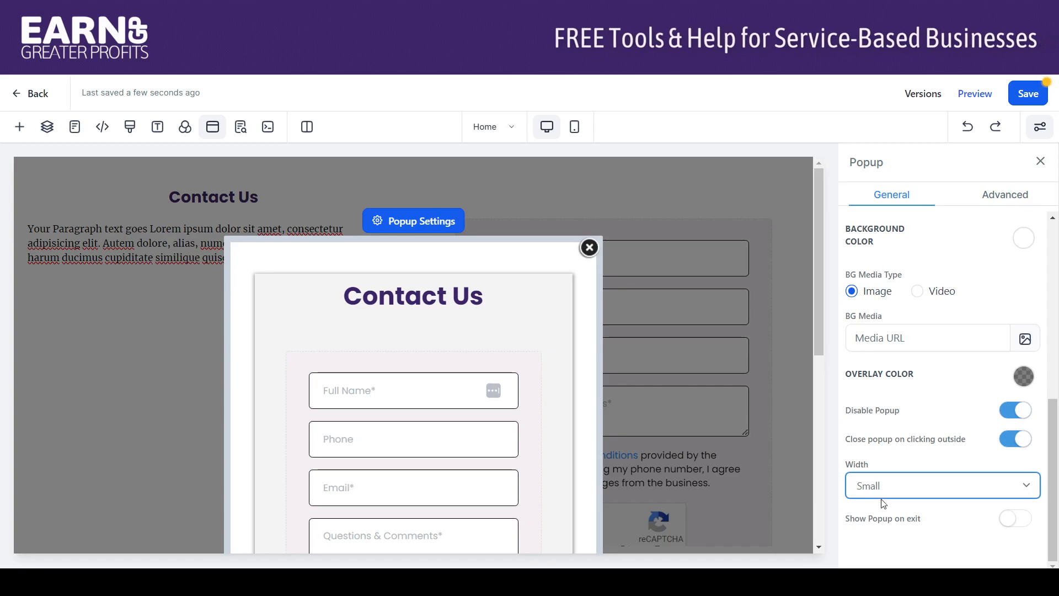
left_click(881, 489)
left_click(878, 519)
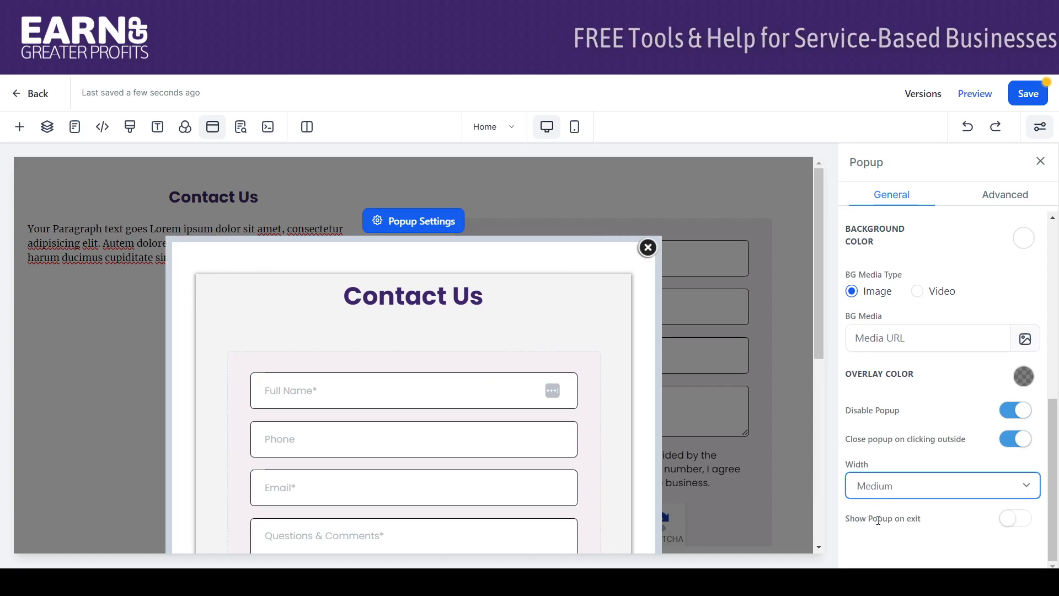
mouse_move(817, 348)
left_mouse_down()
mouse_move(827, 412)
mouse_move(814, 362)
left_mouse_up()
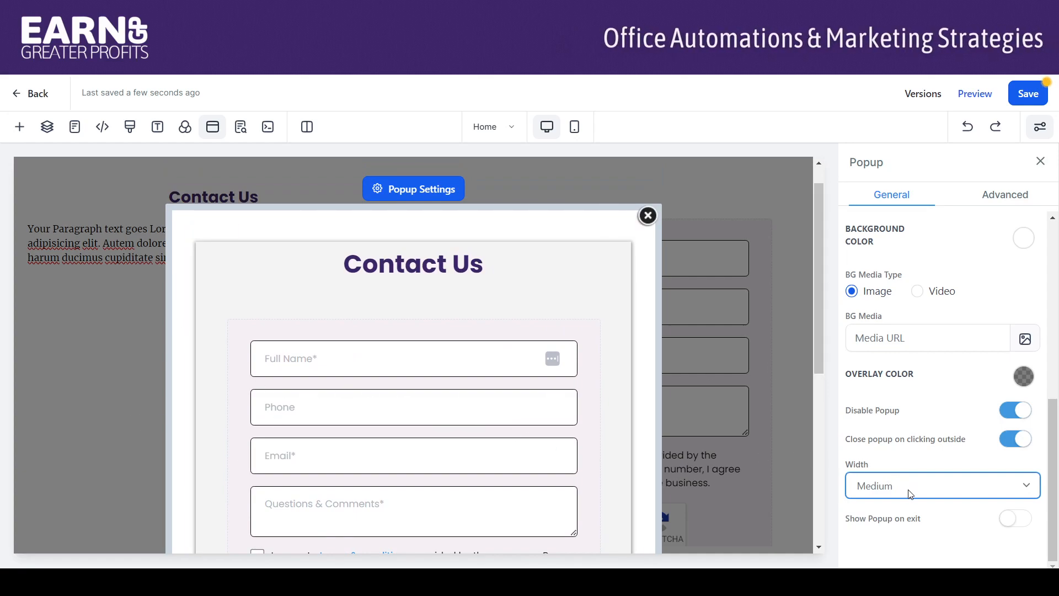
left_click_drag(816, 355, 813, 322)
left_click(1026, 94)
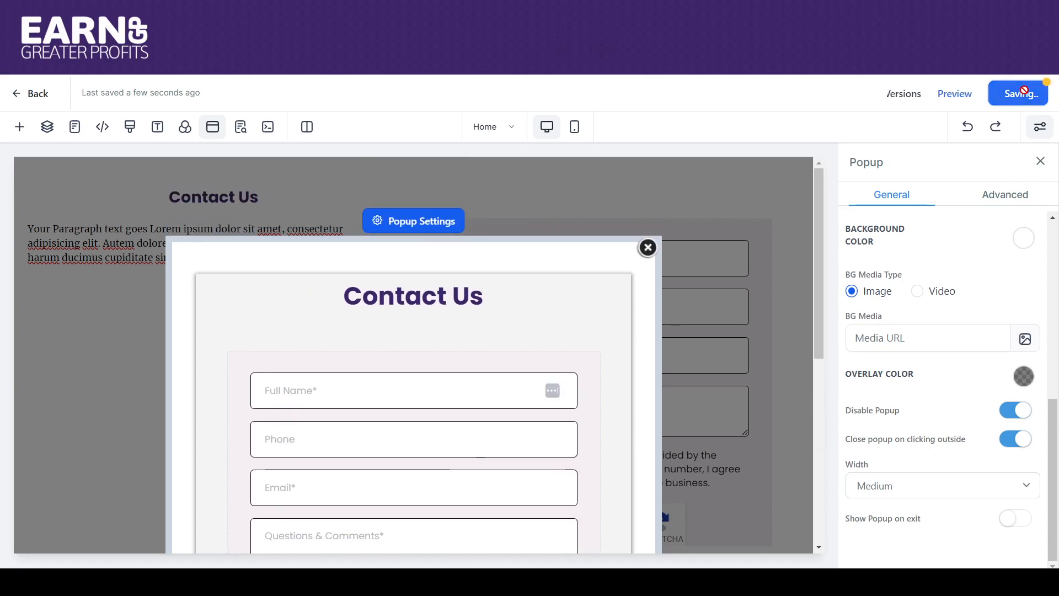
Close the popup editor and return to the top of the page, showing the header and hero
left_click(647, 251)
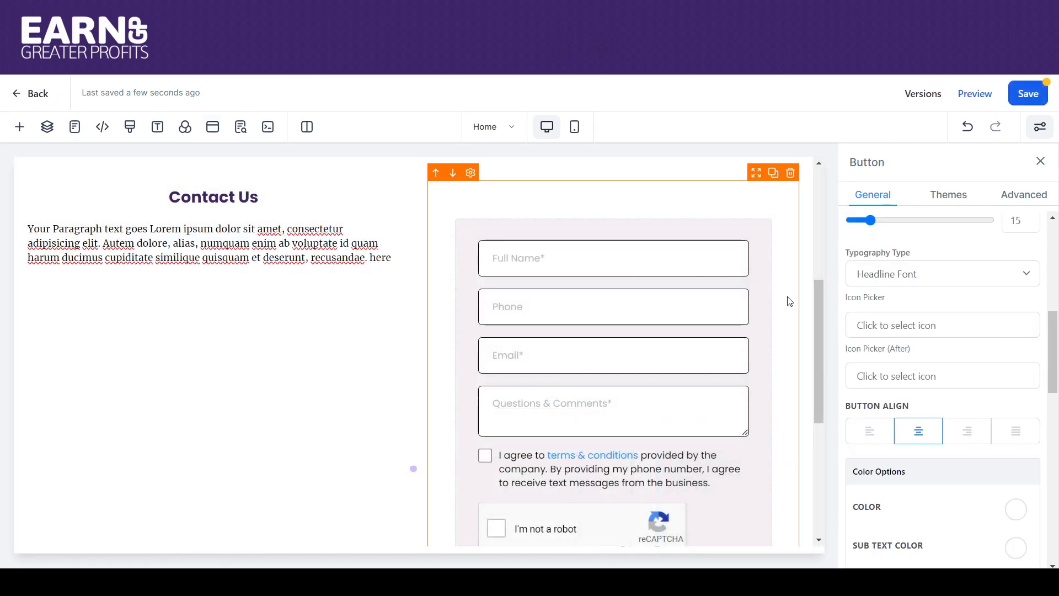
left_click_drag(818, 300, 819, 185)
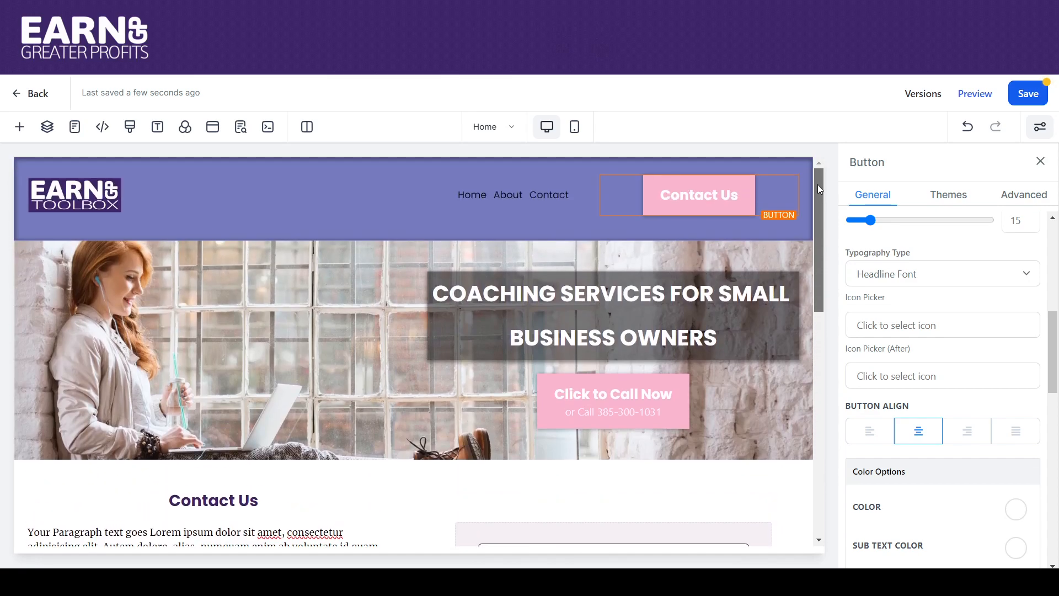